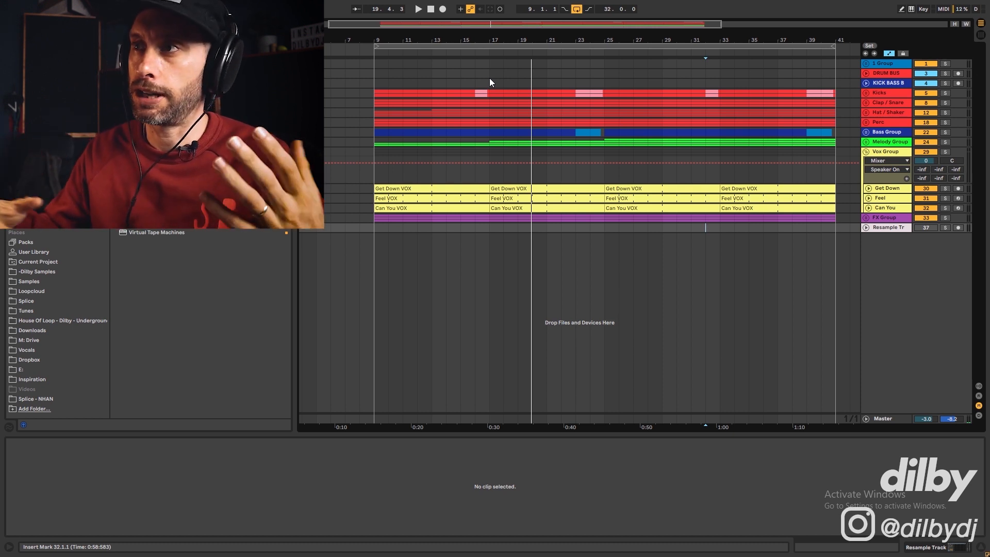
Unfold the Kicks group and play the main Kick track soloed from bar 9
{"action": "left_click", "coordinate": [866, 92]}
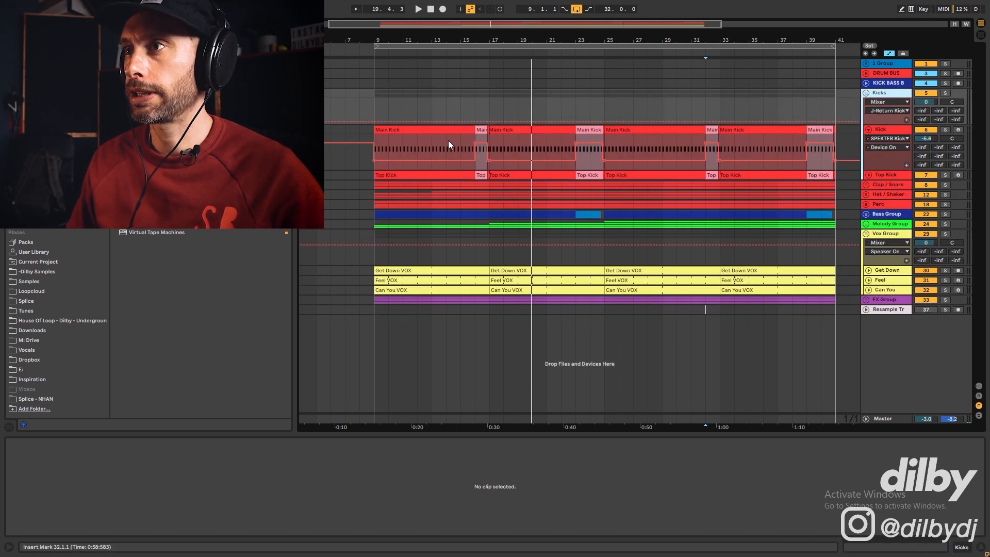
{"action": "left_click", "coordinate": [900, 131]}
{"action": "left_click", "coordinate": [944, 130]}
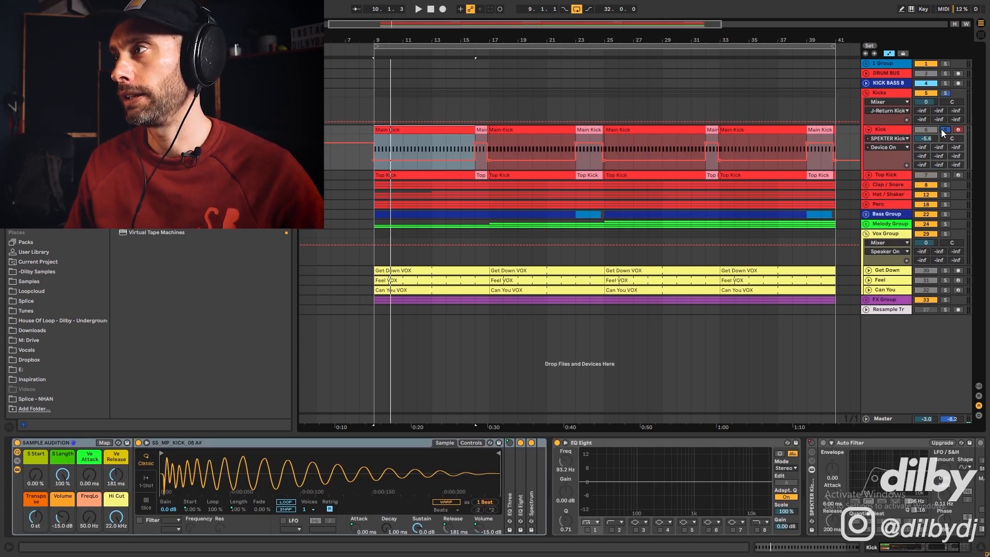
{"action": "key", "text": "space"}
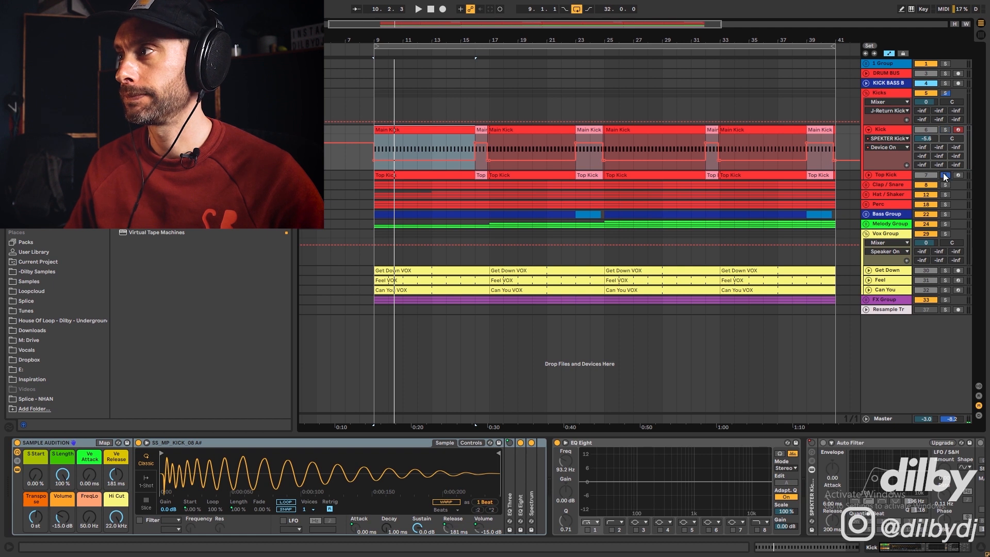
Play the soloed Top Kick track and the whole Kicks group soloed, starting from bar 9
{"action": "key", "text": "space"}
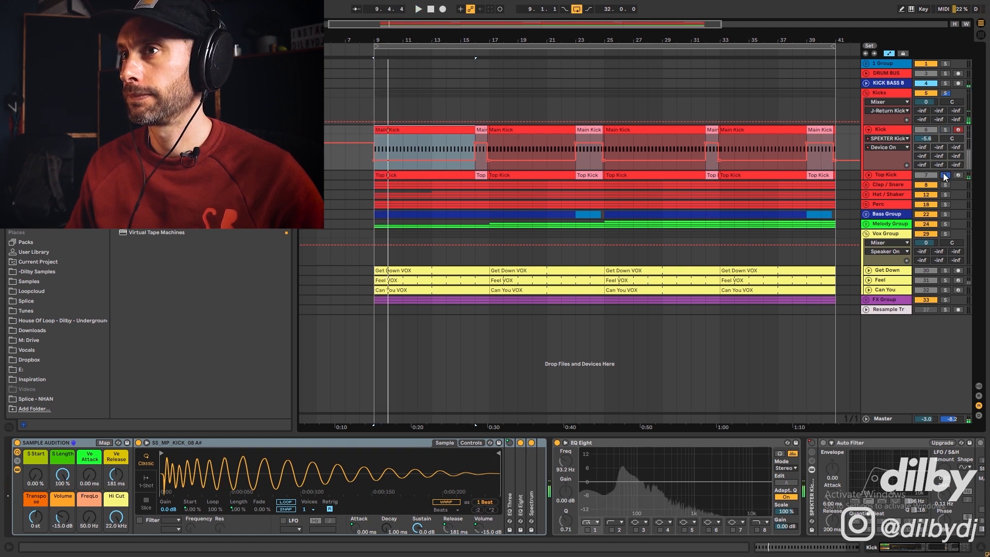
{"action": "left_click", "coordinate": [945, 93]}
{"action": "key", "text": "space"}
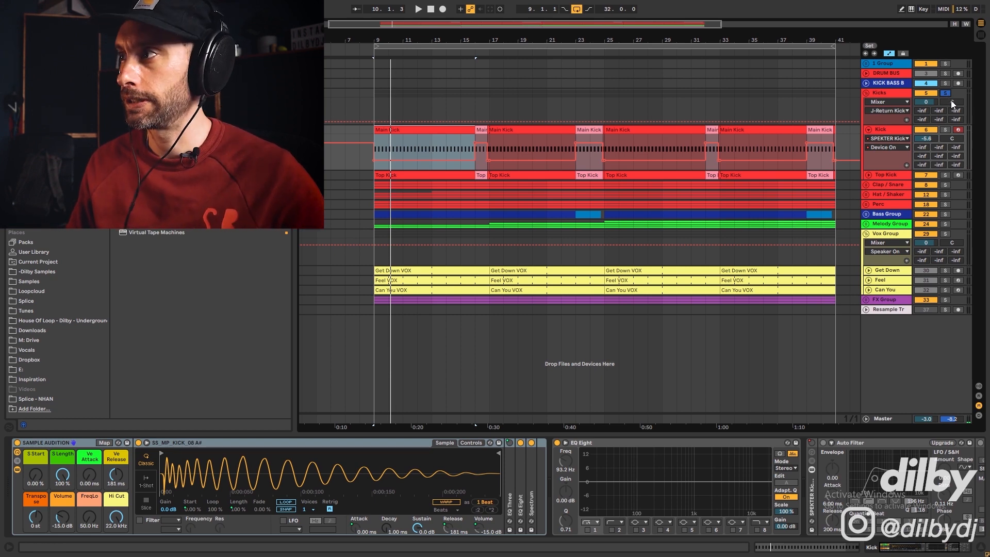
Unfold the Clap / Snare group and play the Clap track soloed from bar 17
{"action": "left_click", "coordinate": [866, 184]}
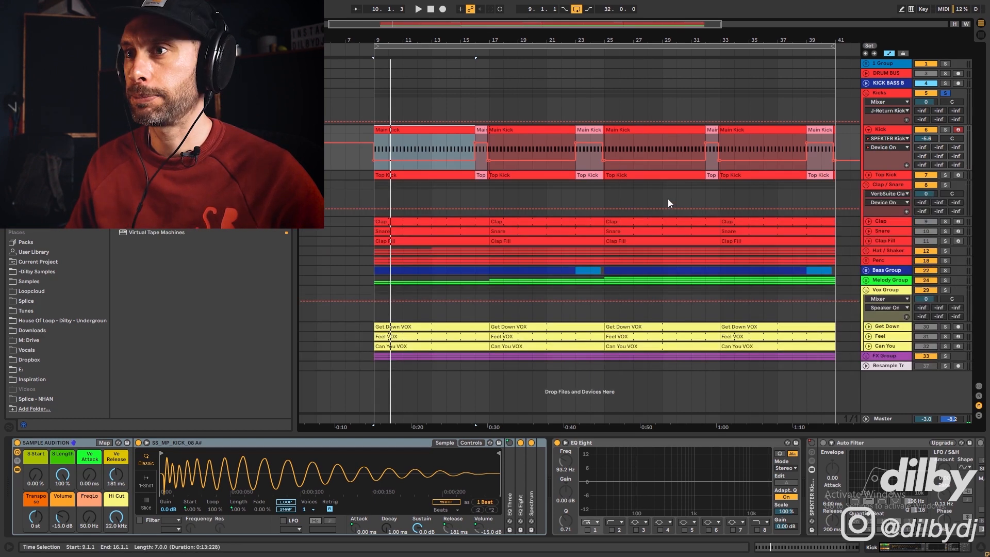
{"action": "left_click", "coordinate": [505, 221]}
{"action": "key", "text": "space"}
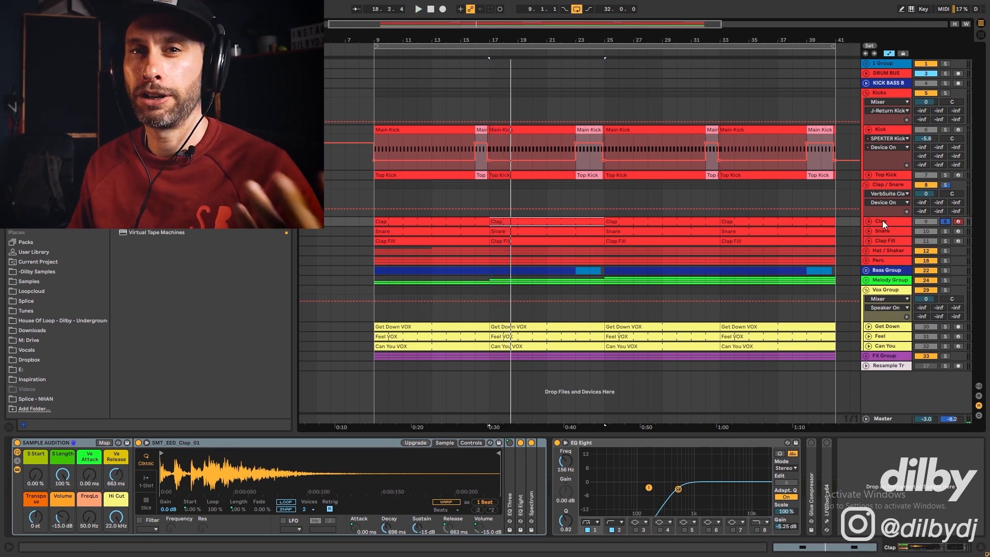
Play the Snare track soloed from bar 17 and unfold it to show its note pattern
{"action": "left_click", "coordinate": [900, 232]}
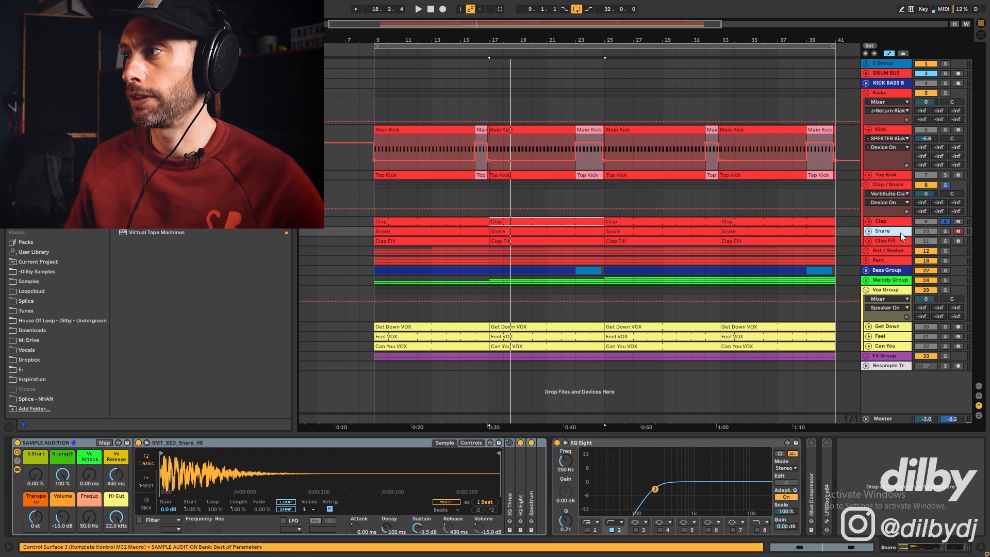
{"action": "key", "text": "space"}
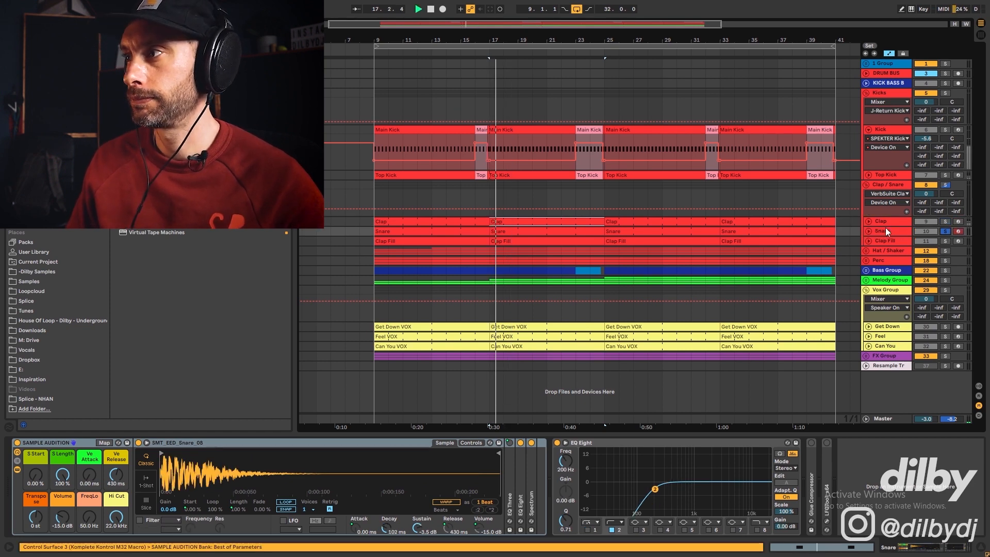
{"action": "left_click", "coordinate": [868, 231]}
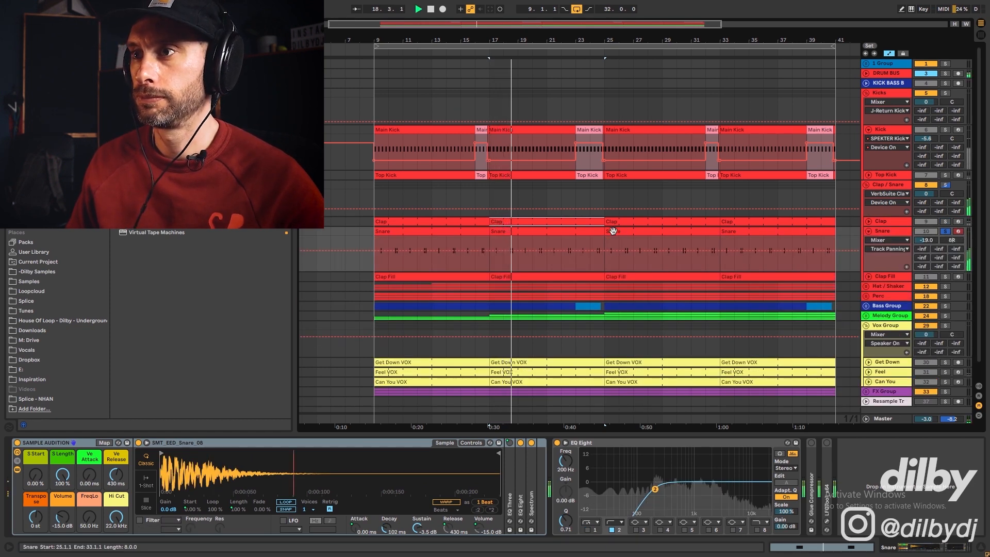
Solo the Clap and Clap Fill tracks together with the Snare and play them from bar 17
{"action": "left_click", "coordinate": [944, 222]}
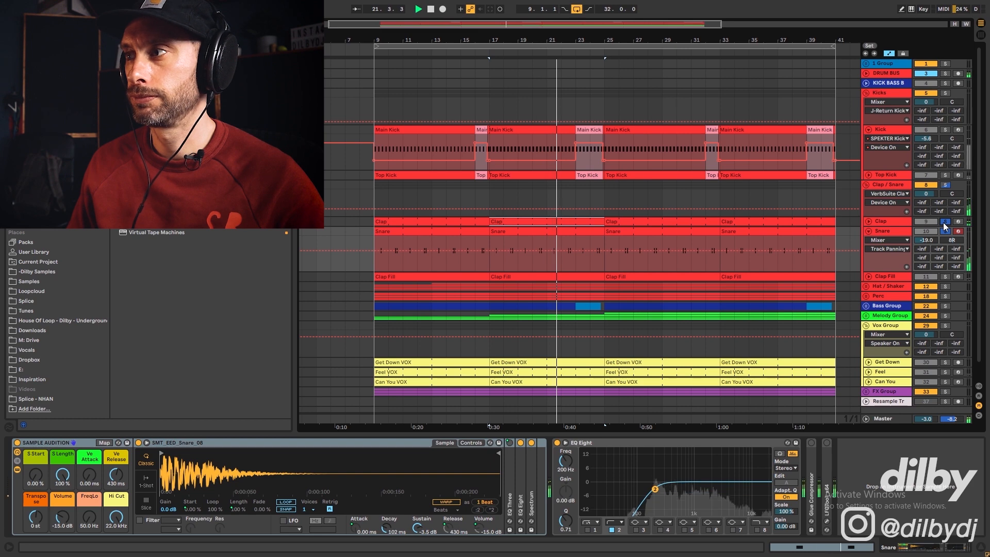
{"action": "left_click", "coordinate": [945, 277]}
{"action": "key", "text": "space"}
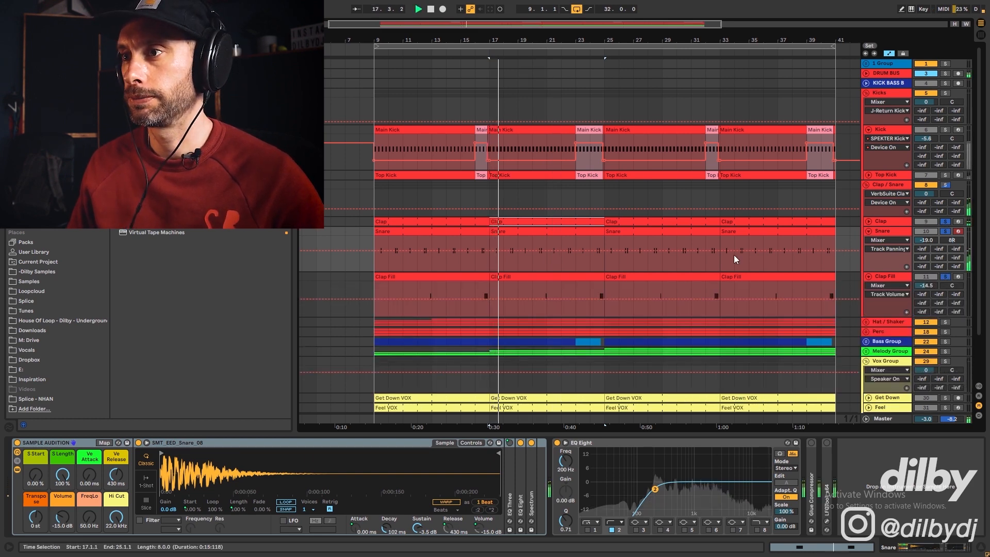
Play the soloed clap and snare layers together with the Kicks group from bar 24
{"action": "left_click", "coordinate": [589, 286]}
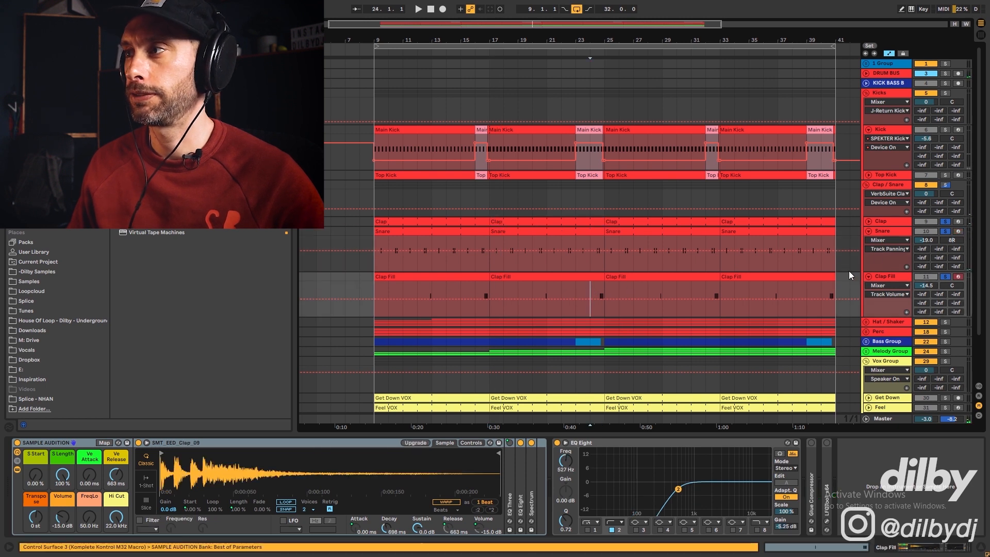
{"action": "left_click", "coordinate": [944, 93], "text": "ctrl"}
{"action": "key", "text": "space"}
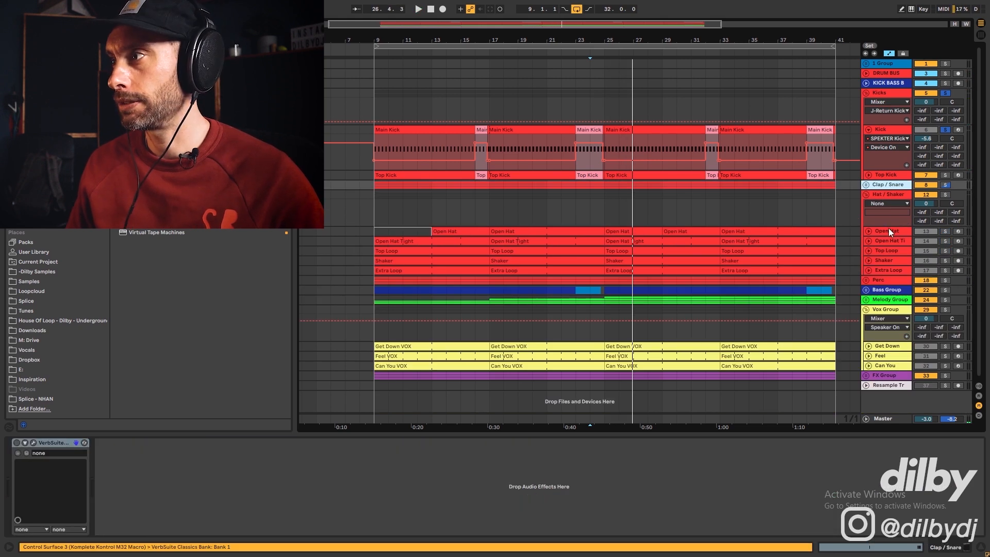
Examine the Open Hat, Extra Loop and Top Loop tracks in the Hat / Shaker group around bar 25
{"action": "left_click", "coordinate": [891, 233]}
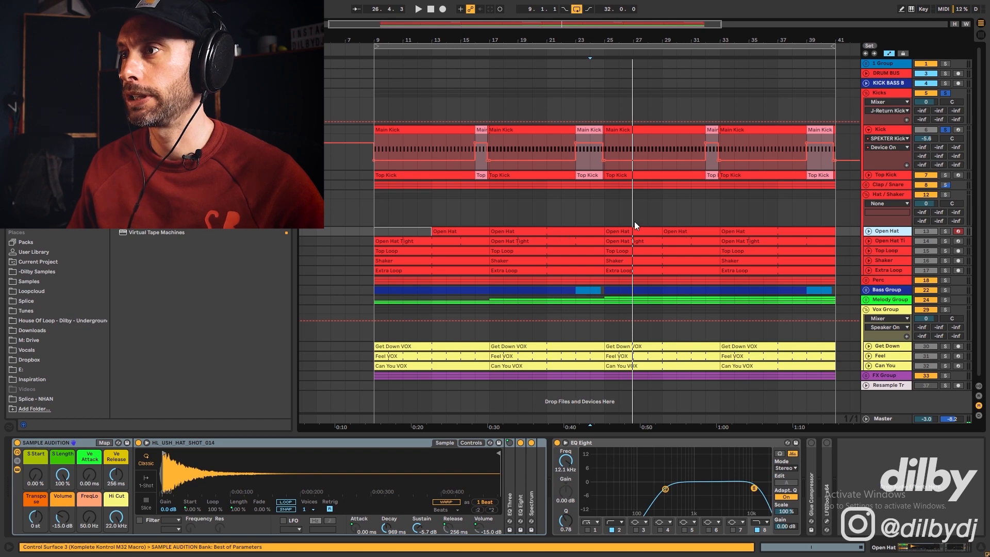
{"action": "left_click", "coordinate": [617, 270]}
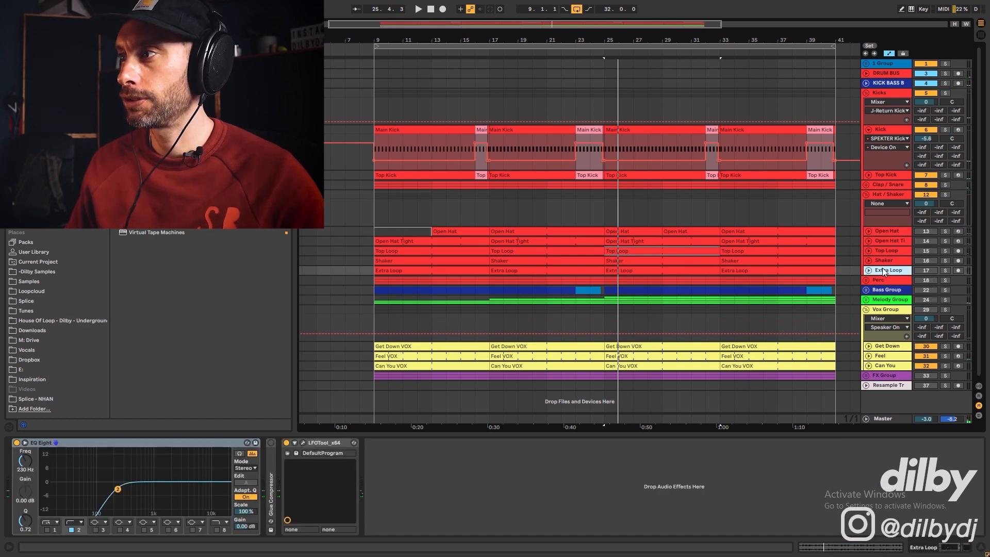
{"action": "left_click", "coordinate": [891, 250]}
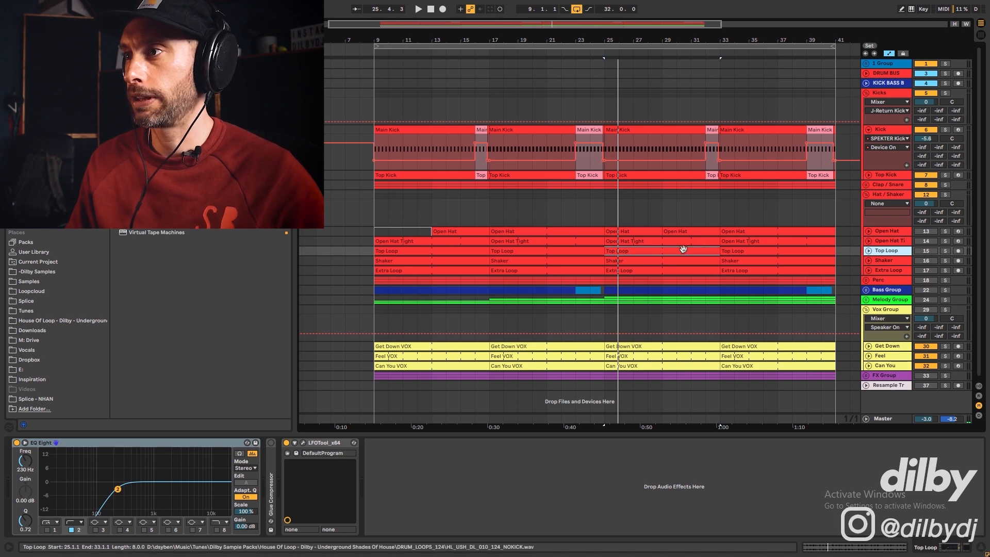
Solo Open Hat Tight, open its bar 25 clip, play it and show the track's devices
{"action": "left_click", "coordinate": [944, 241]}
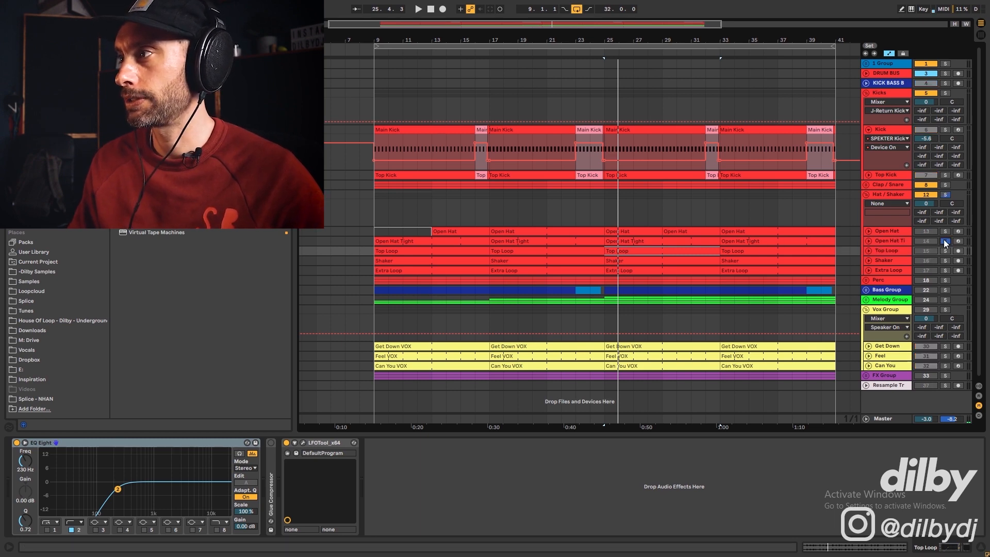
{"action": "left_click", "coordinate": [675, 242]}
{"action": "double_click", "coordinate": [677, 243]}
{"action": "key", "text": "space"}
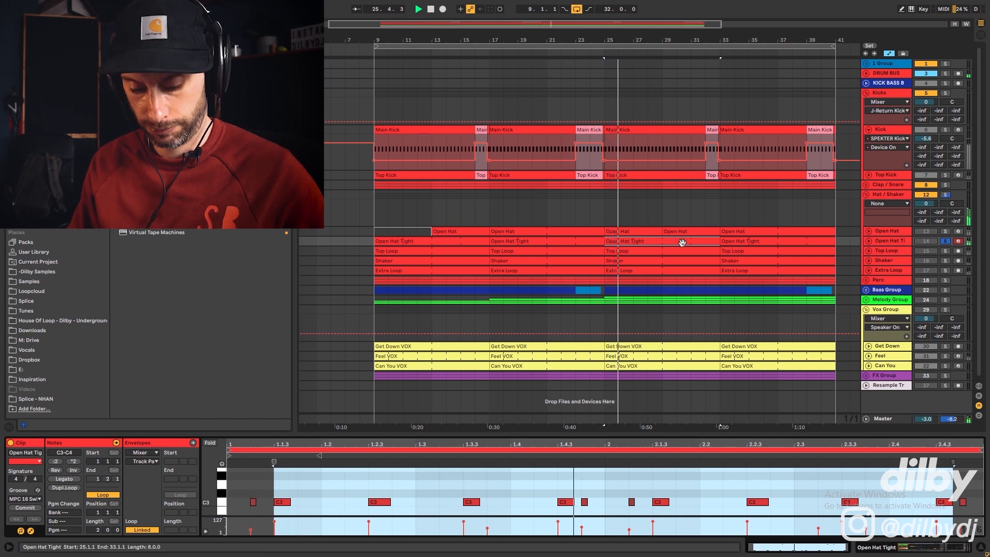
{"action": "key", "text": "shift+Tab"}
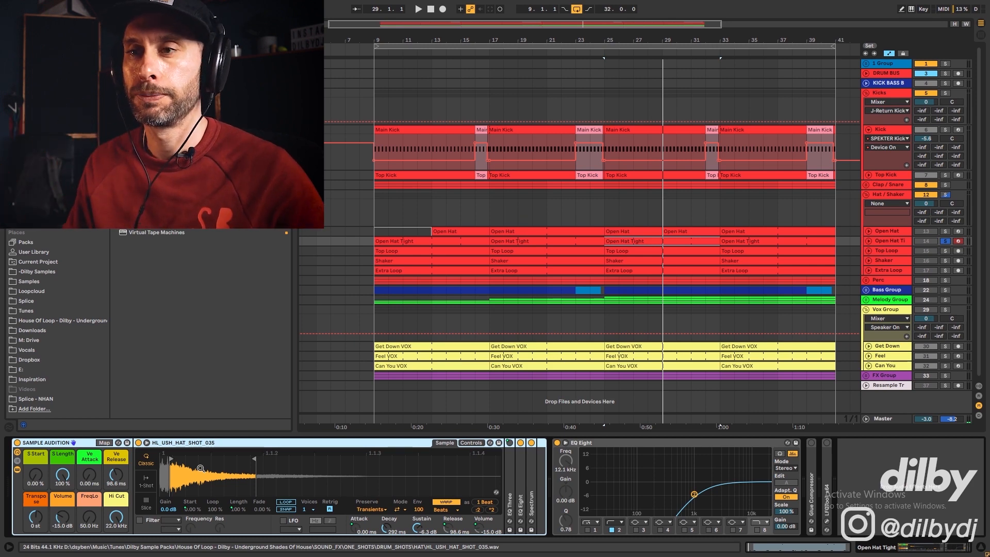
Compare the MIDI notes of the Open Hat and Open Hat Tight clips at bar 17
{"action": "left_click", "coordinate": [518, 235]}
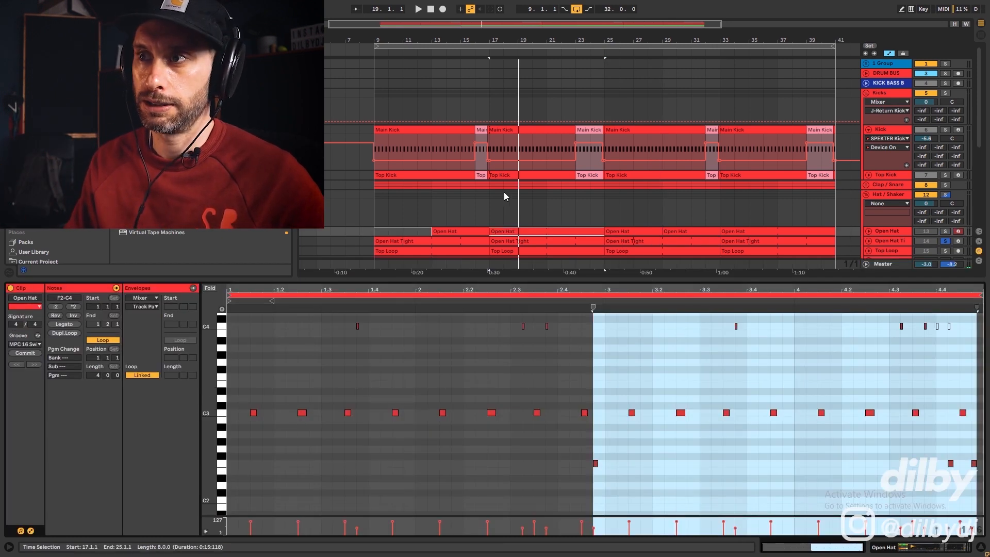
{"action": "key", "text": "Down"}
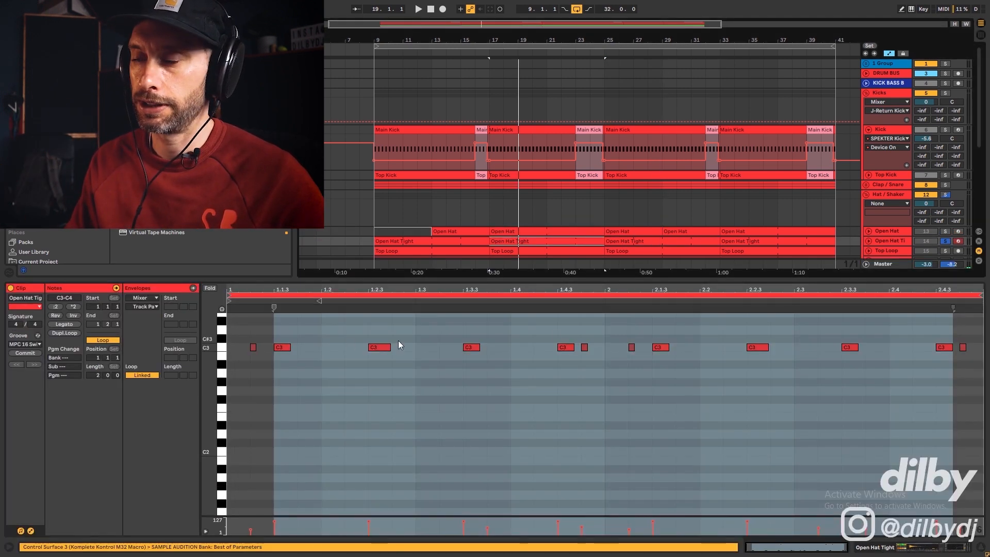
{"action": "left_click", "coordinate": [517, 229]}
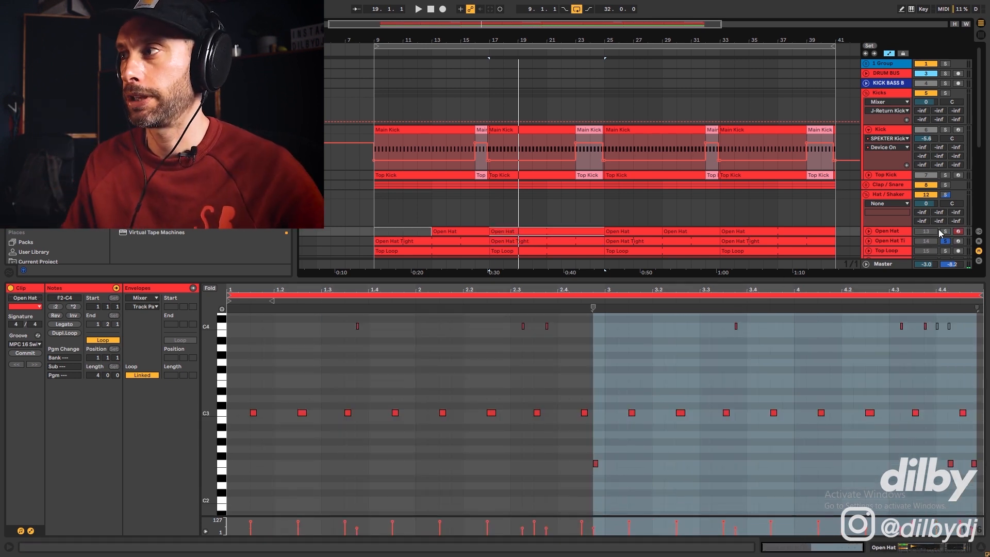
Play the Open Hat track soloed from bar 17 and add Open Hat Tight to the solo
{"action": "key", "text": "space"}
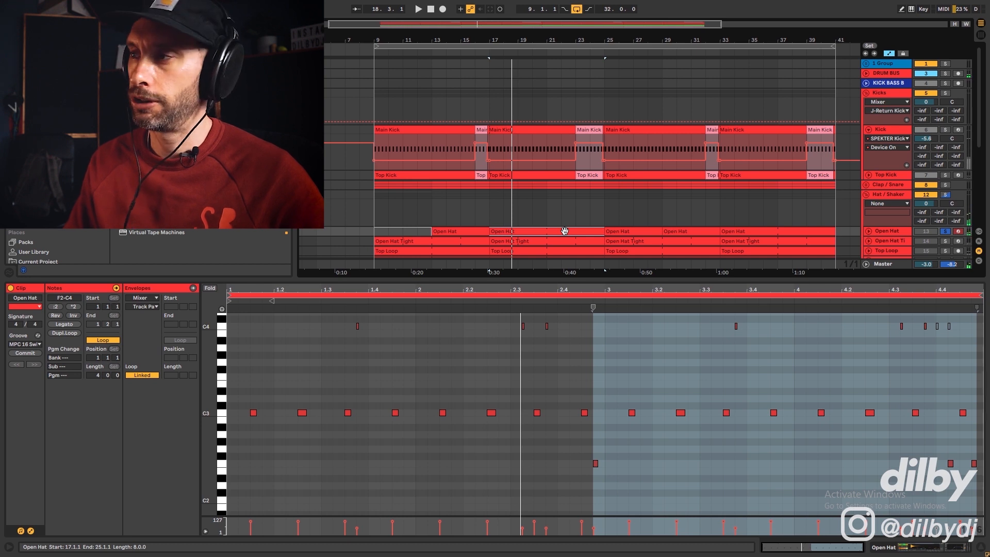
{"action": "key", "text": "space"}
{"action": "key", "text": "space"}
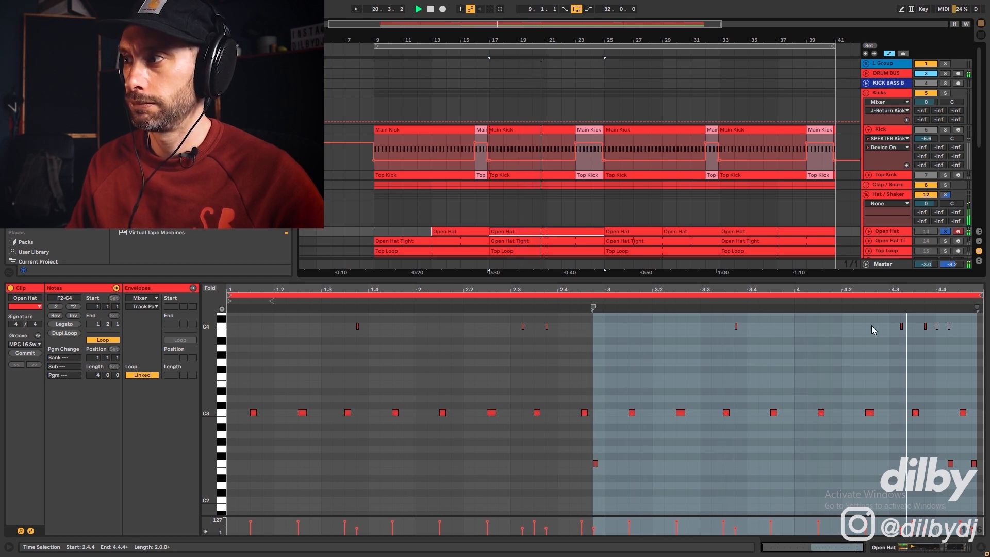
{"action": "left_click", "coordinate": [944, 241], "text": "ctrl"}
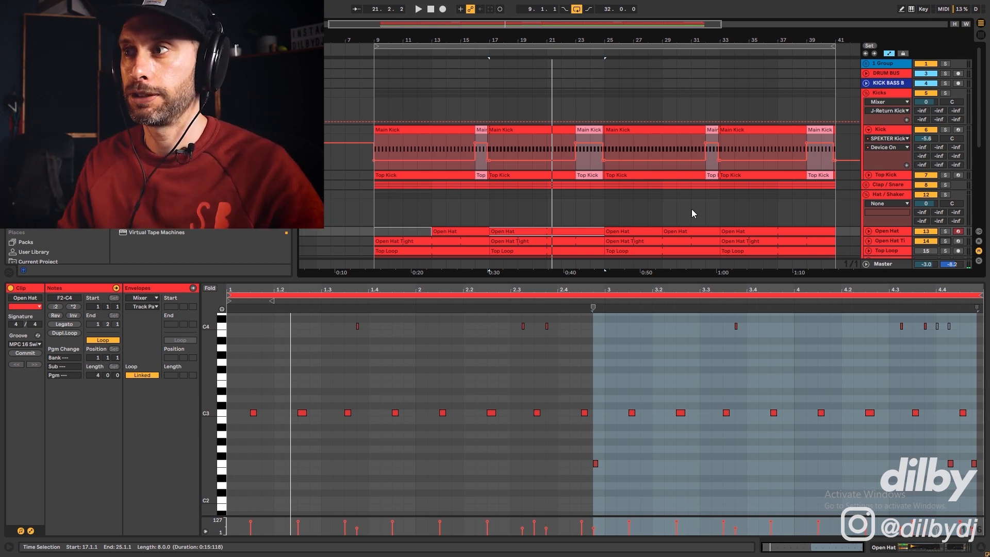
Play the Shaker track soloed from bar 17 and take it out of solo
{"action": "scroll", "coordinate": [669, 198], "scroll_direction": "down", "scroll_amount": 2}
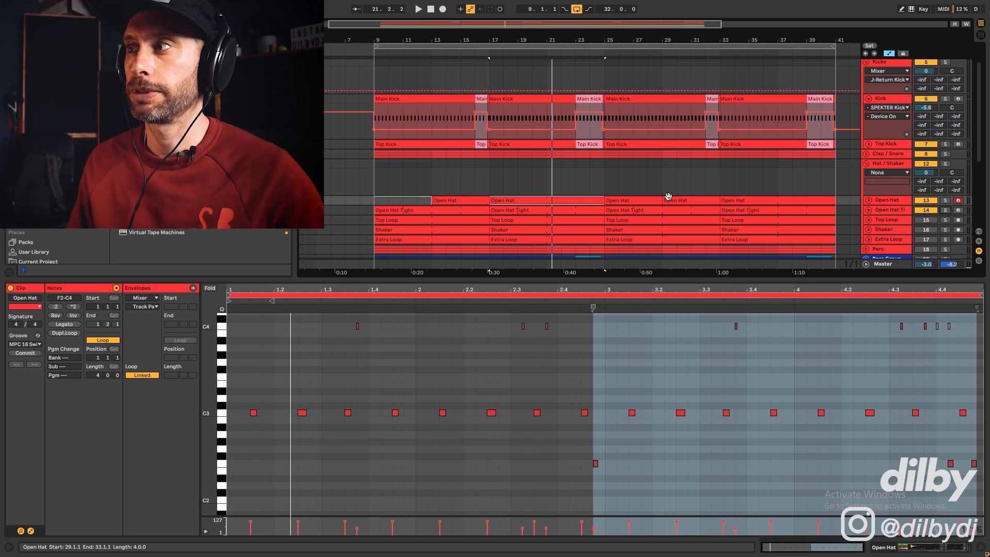
{"action": "left_click", "coordinate": [892, 230]}
{"action": "key", "text": "space"}
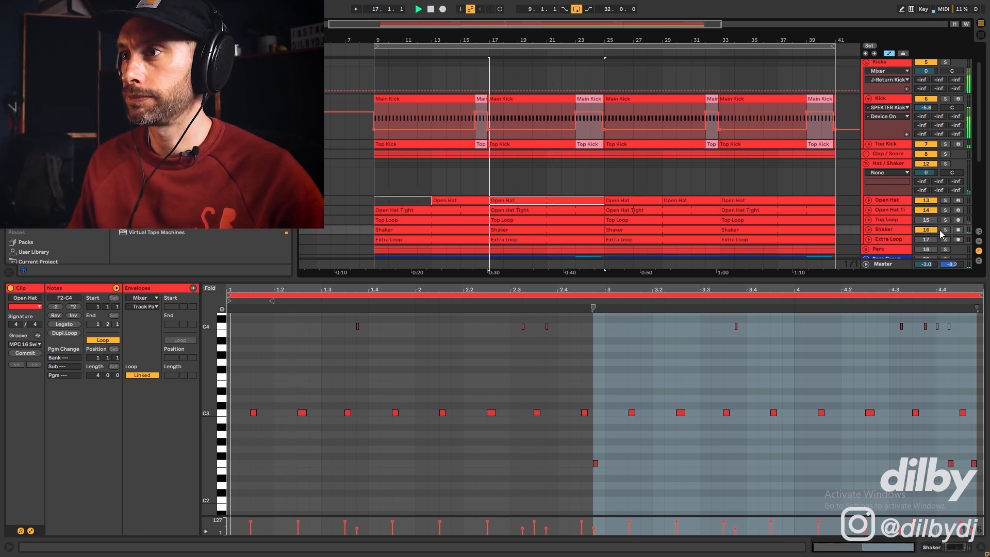
{"action": "left_click", "coordinate": [946, 231]}
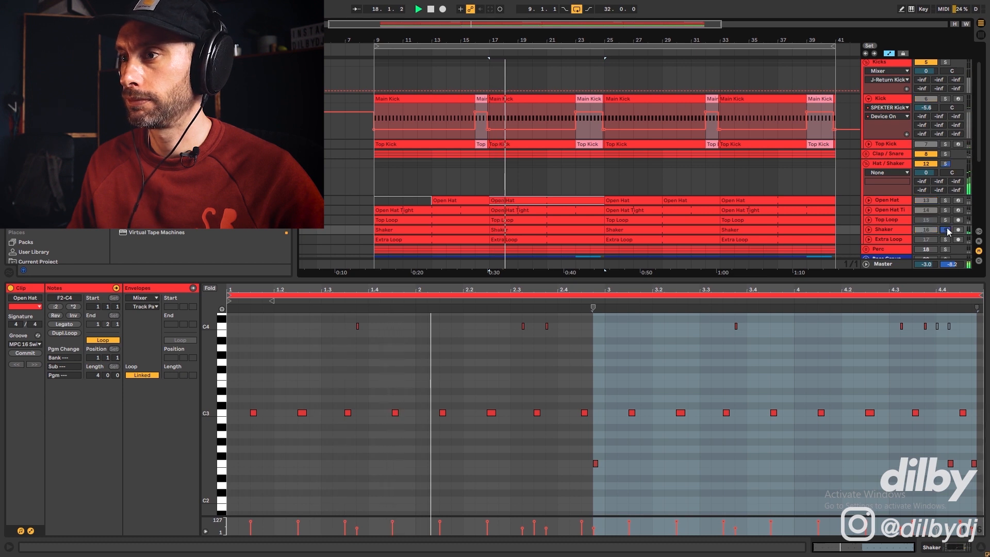
{"action": "left_click", "coordinate": [946, 231]}
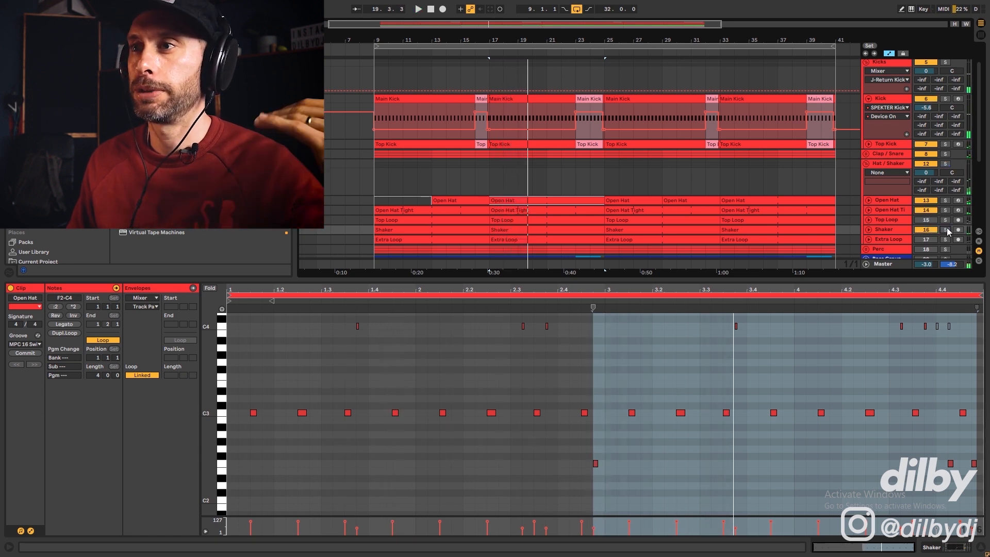
Play the Top Loop track soloed from bar 17 and take it out of solo
{"action": "left_click", "coordinate": [946, 220]}
{"action": "key", "text": "space"}
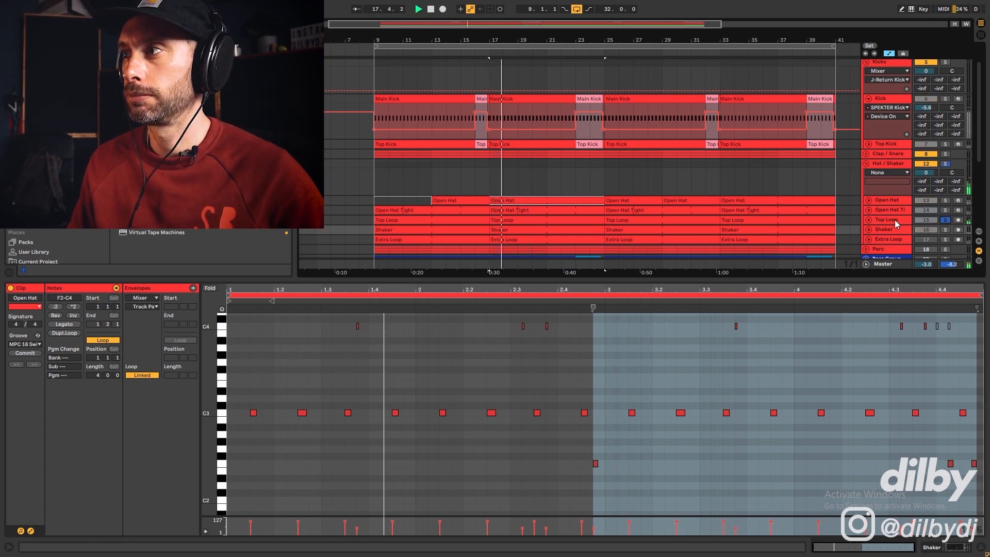
{"action": "left_click", "coordinate": [945, 221]}
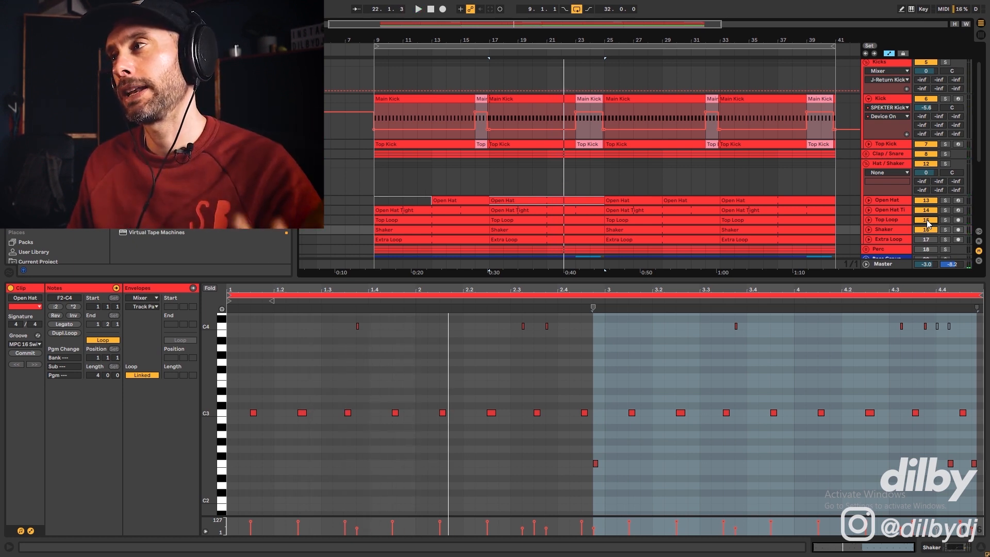
Select the Extra Loop track, solo it and play it from bar 17
{"action": "scroll", "coordinate": [926, 222], "scroll_direction": "down", "scroll_amount": 2}
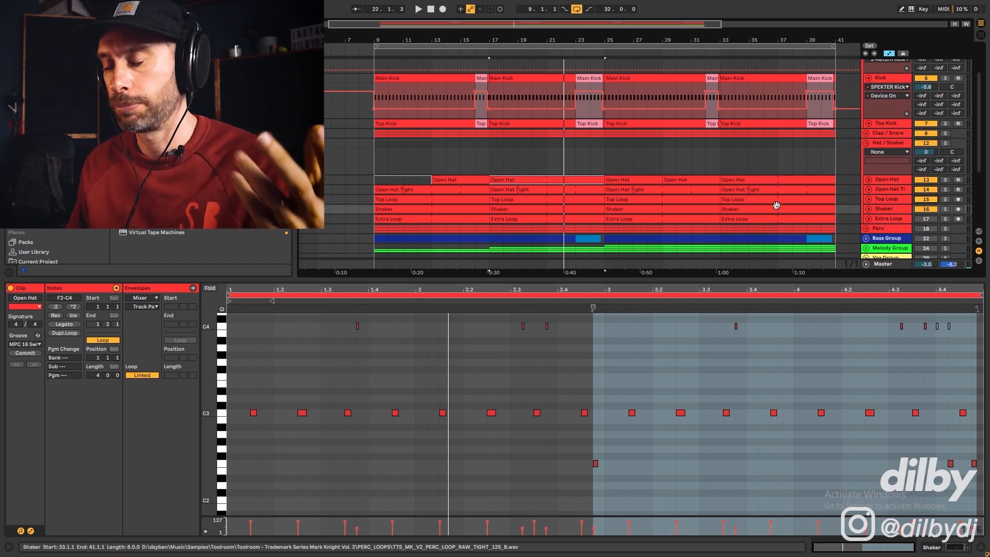
{"action": "left_click", "coordinate": [934, 220]}
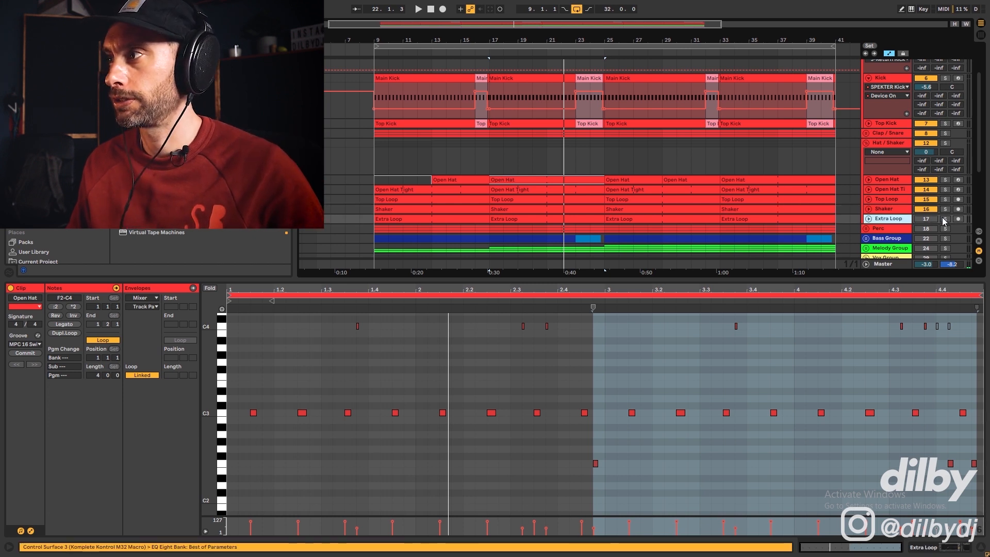
{"action": "left_click", "coordinate": [944, 219]}
{"action": "key", "text": "space"}
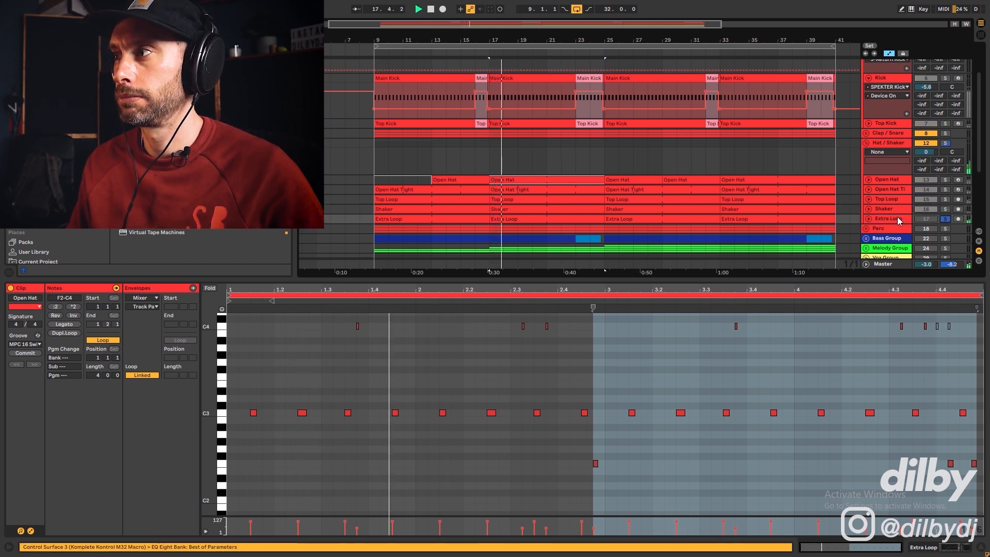
Take the Extra Loop track out of solo and move the Shaker track above Top Loop
{"action": "left_click", "coordinate": [944, 220]}
{"action": "key", "text": "space"}
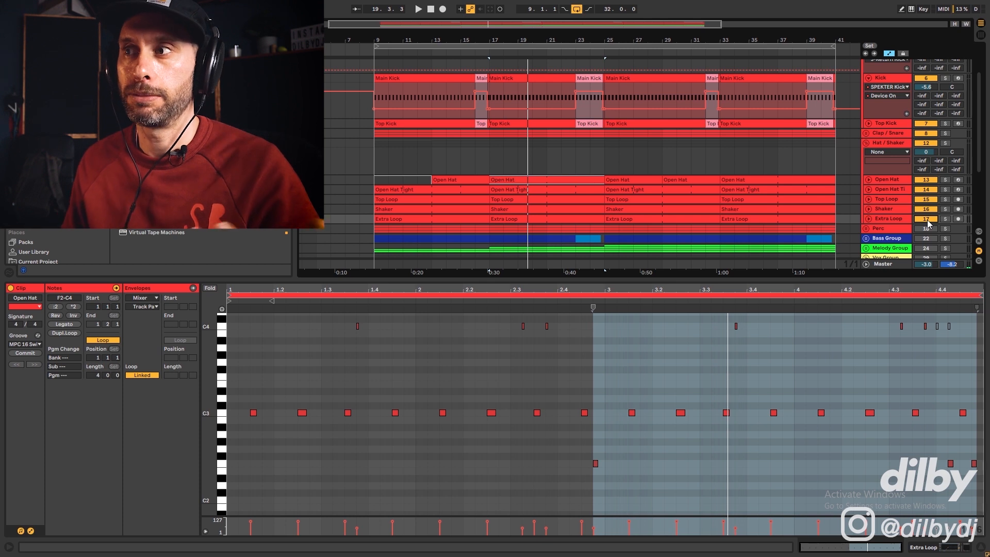
{"action": "key", "text": "space"}
{"action": "mouse_move", "coordinate": [907, 209]}
{"action": "left_mouse_down"}
{"action": "mouse_move", "coordinate": [902, 201]}
{"action": "mouse_move", "coordinate": [923, 212]}
{"action": "left_mouse_up"}
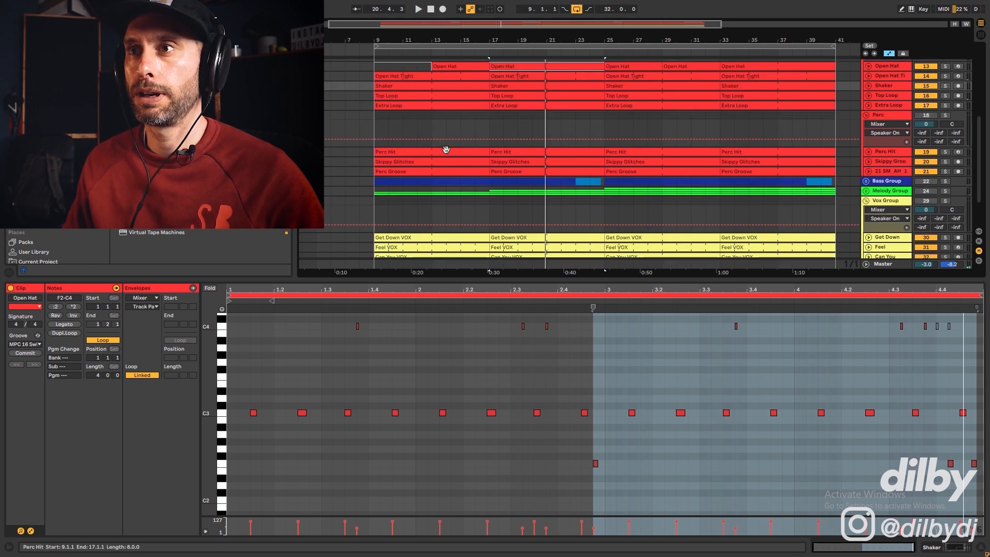
Select the Perc Hit clip at bar 9 and play from there
{"action": "left_click", "coordinate": [442, 152]}
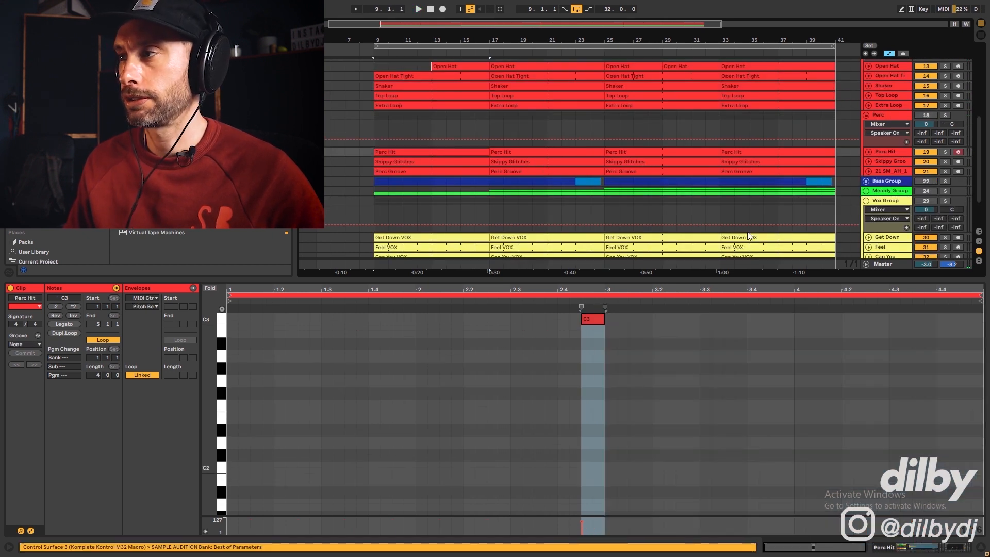
{"action": "key", "text": "space"}
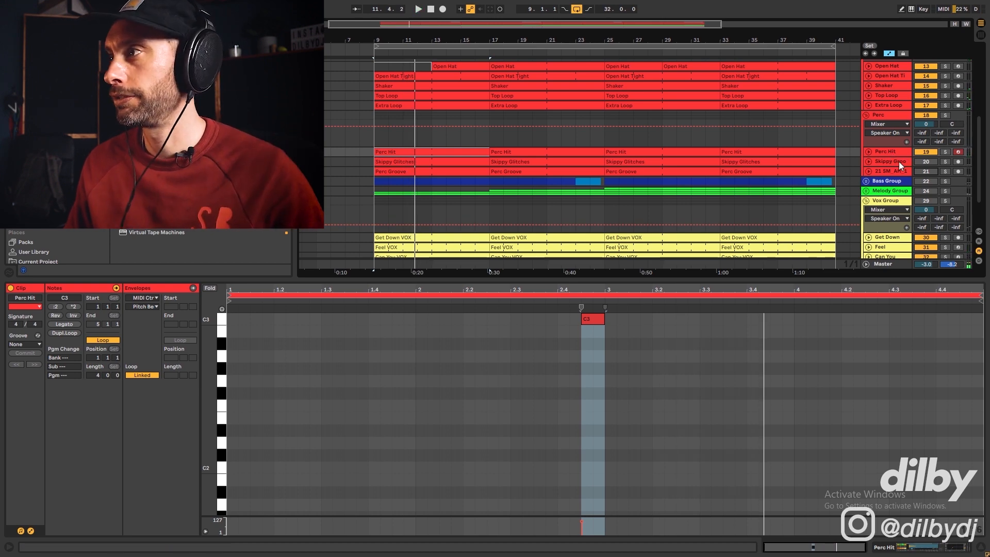
Play the Skippy Glitches clip's track soloed from bar 9 and toggle its EQ Eight and LFOTool devices
{"action": "left_click", "coordinate": [427, 162]}
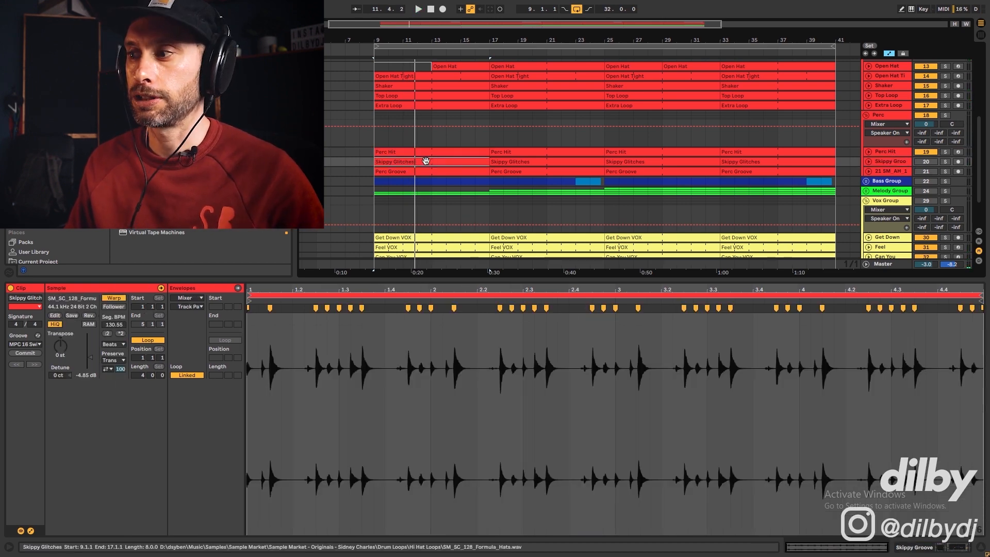
{"action": "left_click", "coordinate": [948, 160]}
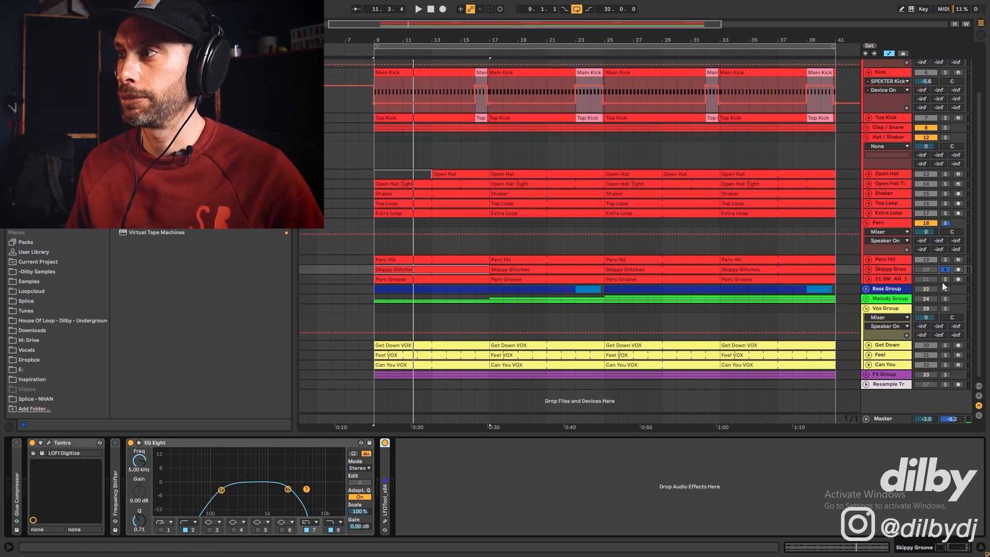
{"action": "left_click", "coordinate": [892, 269]}
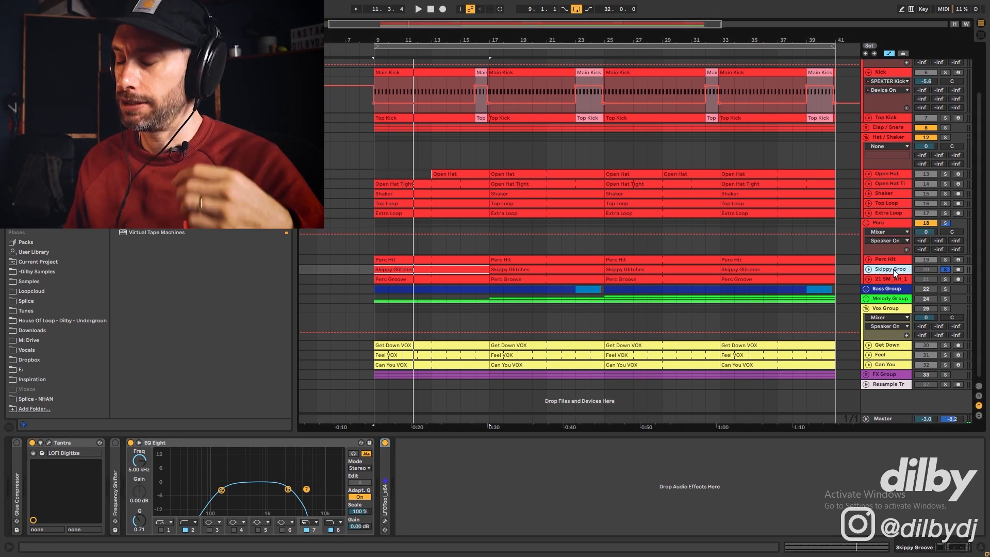
{"action": "key", "text": "space"}
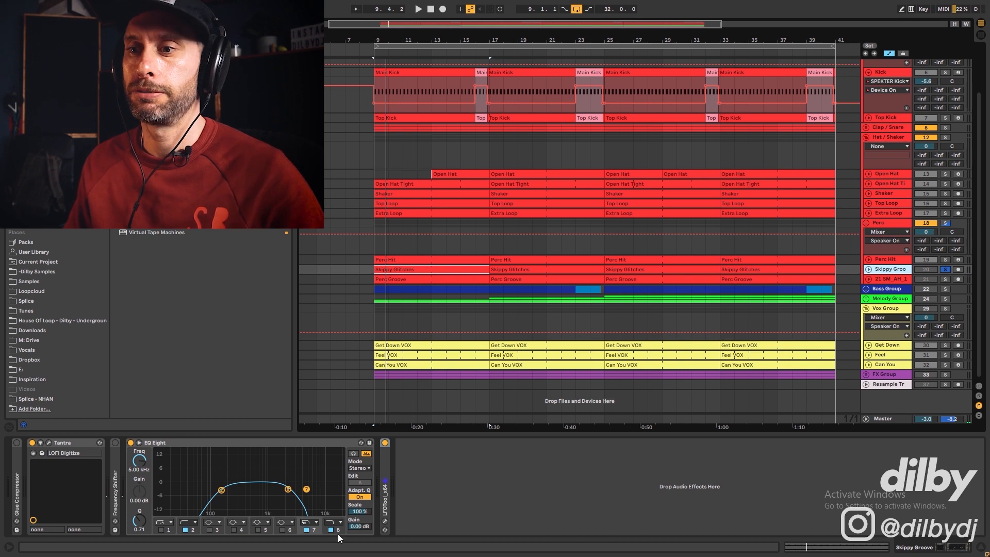
{"action": "left_click", "coordinate": [131, 442]}
{"action": "left_click", "coordinate": [387, 442]}
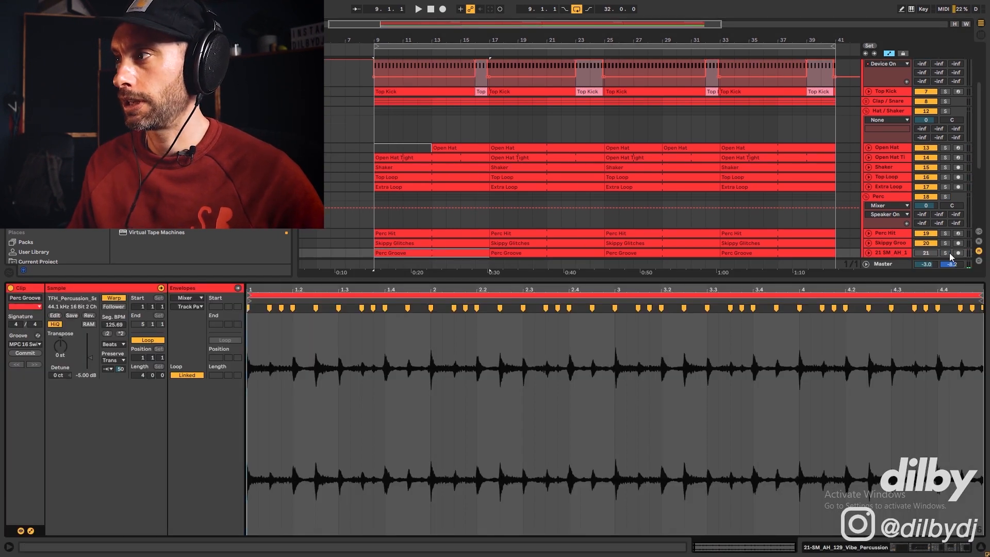
Solo the Perc Groove clip's track and select nearly the whole waveform of its sample
{"action": "left_click", "coordinate": [948, 253]}
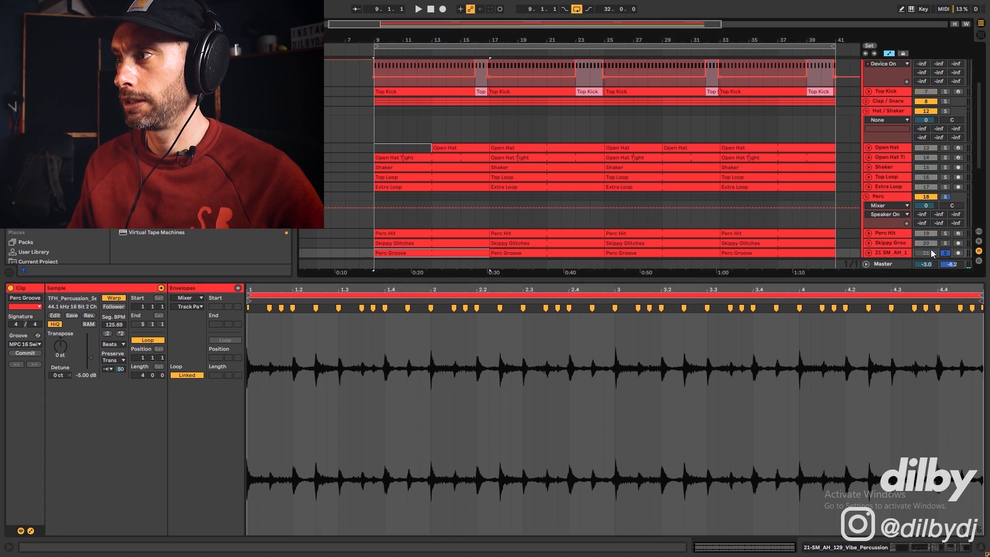
{"action": "scroll", "coordinate": [567, 232], "scroll_direction": "down", "scroll_amount": 2}
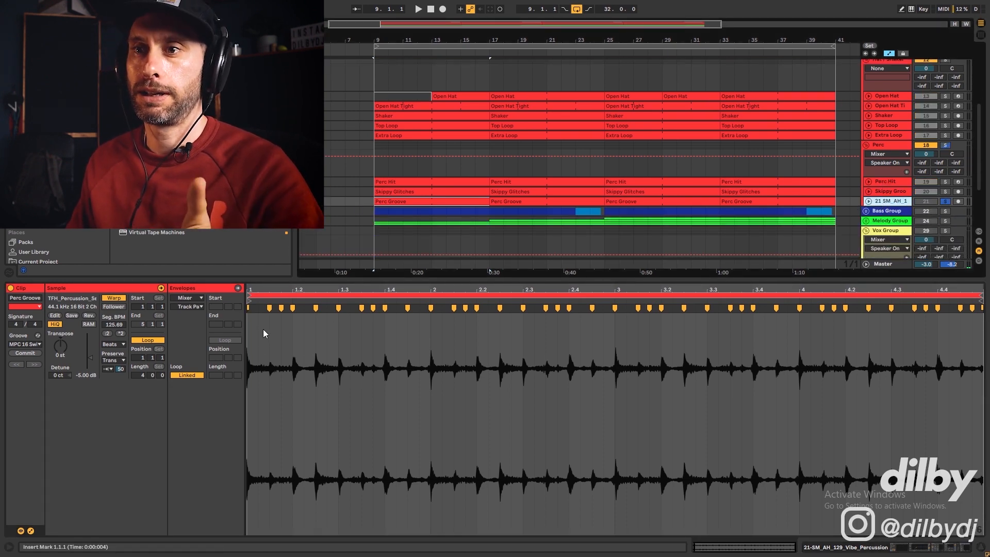
{"action": "left_click_drag", "start_coordinate": [270, 335], "coordinate": [970, 346]}
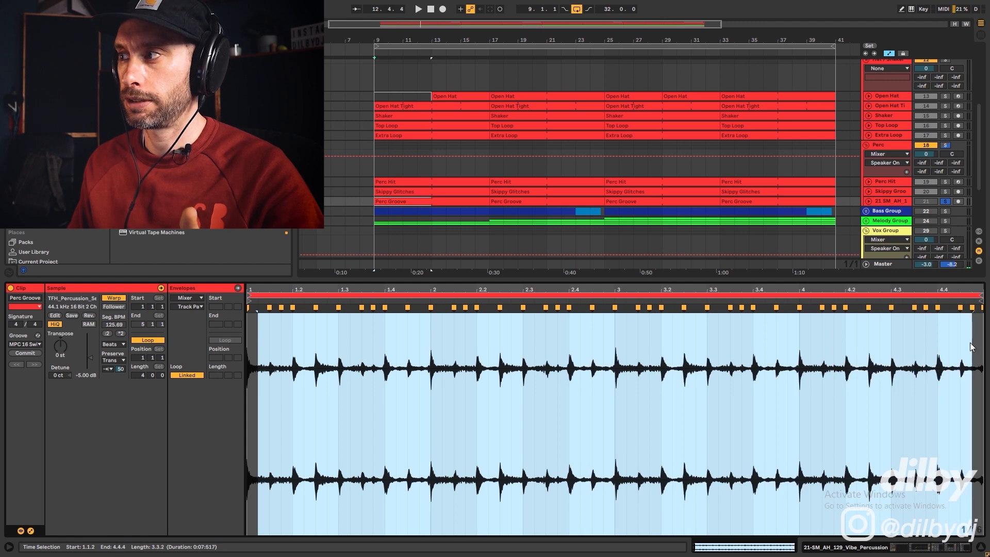
{"action": "left_click", "coordinate": [82, 356]}
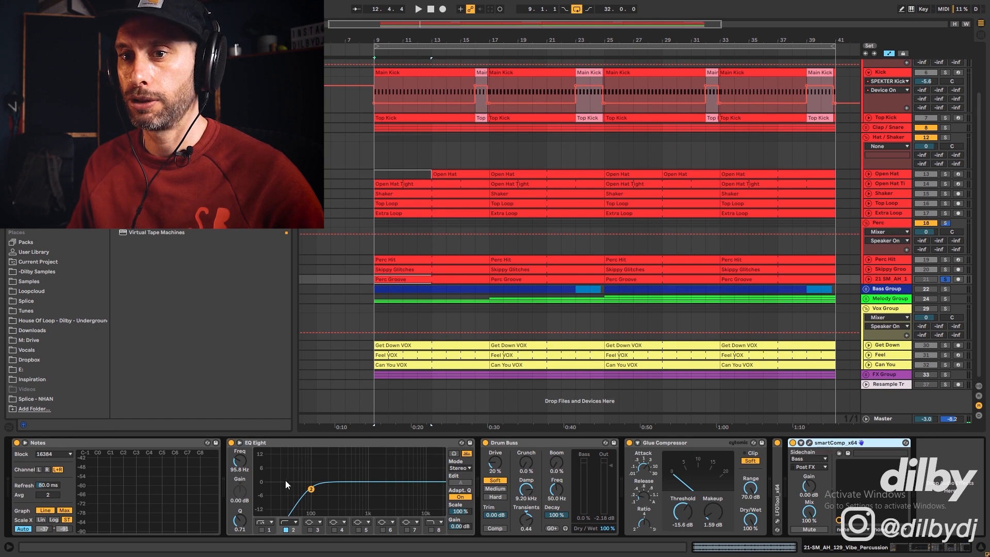
Collapse the Notes device on the Perc Groove clip's track and open the smartComp plug-in window
{"action": "double_click", "coordinate": [68, 446]}
{"action": "left_click", "coordinate": [284, 445]}
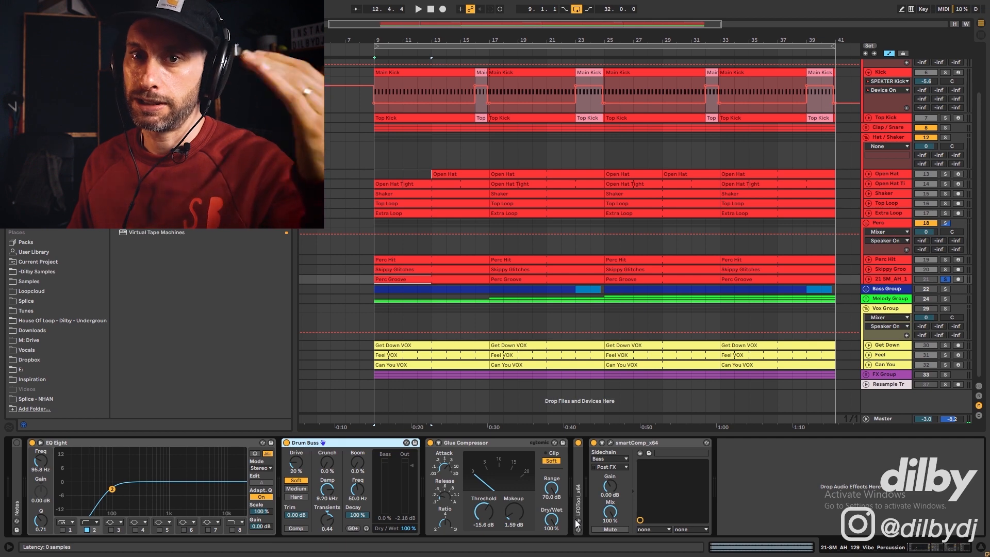
{"action": "left_click", "coordinate": [616, 444]}
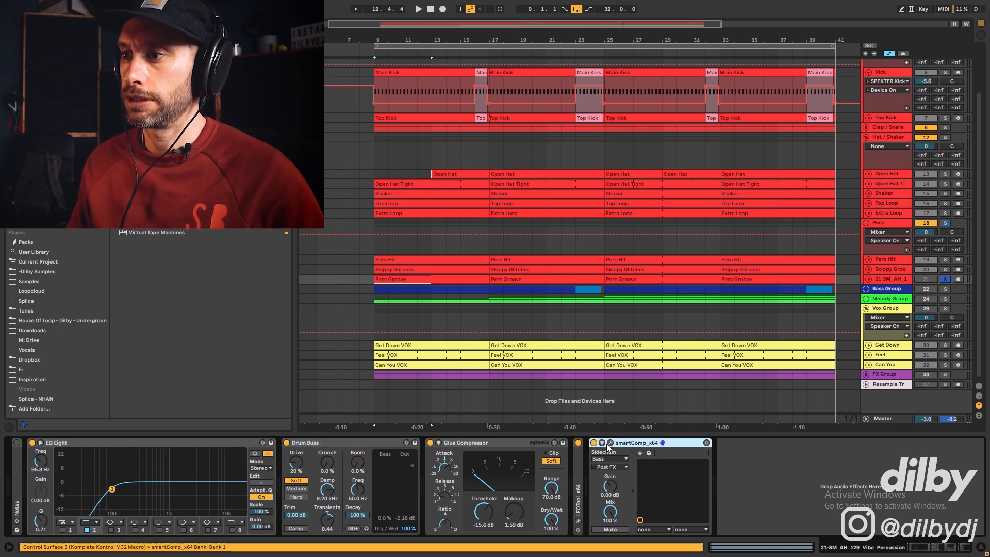
{"action": "left_click", "coordinate": [610, 443]}
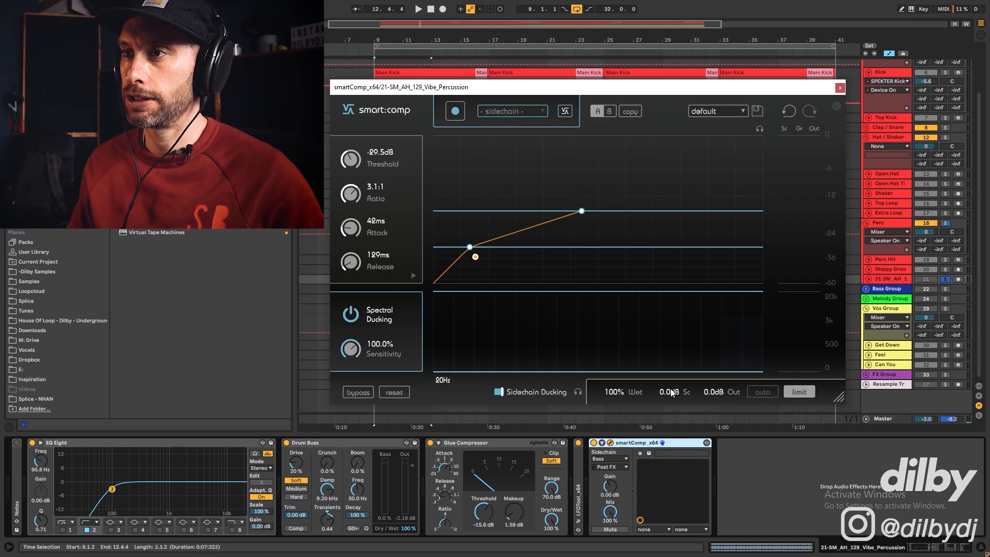
Hide the plug-in window, play the Perc Groove clip's track soloed from bar 9 and take it out of solo
{"action": "key", "text": "ctrl+alt+p"}
{"action": "key", "text": "space"}
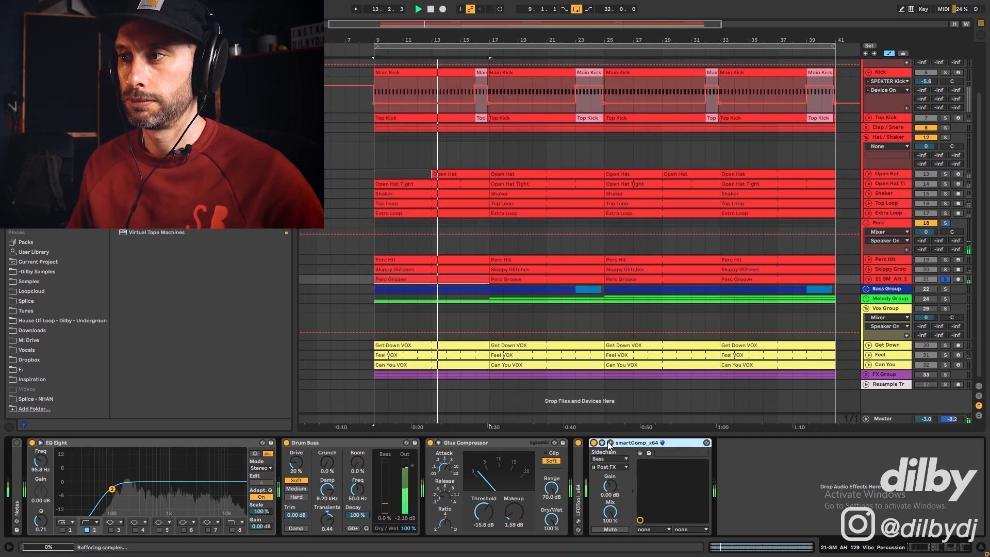
{"action": "left_click", "coordinate": [945, 279]}
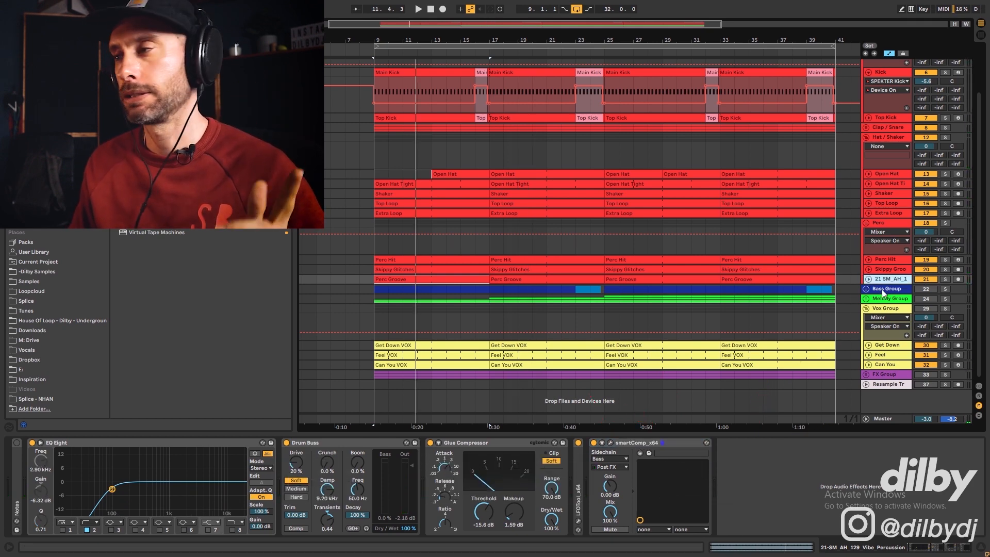
Play the Bass track of the Bass Group soloed from bar 9 and open its Diva synth window
{"action": "left_click", "coordinate": [882, 289]}
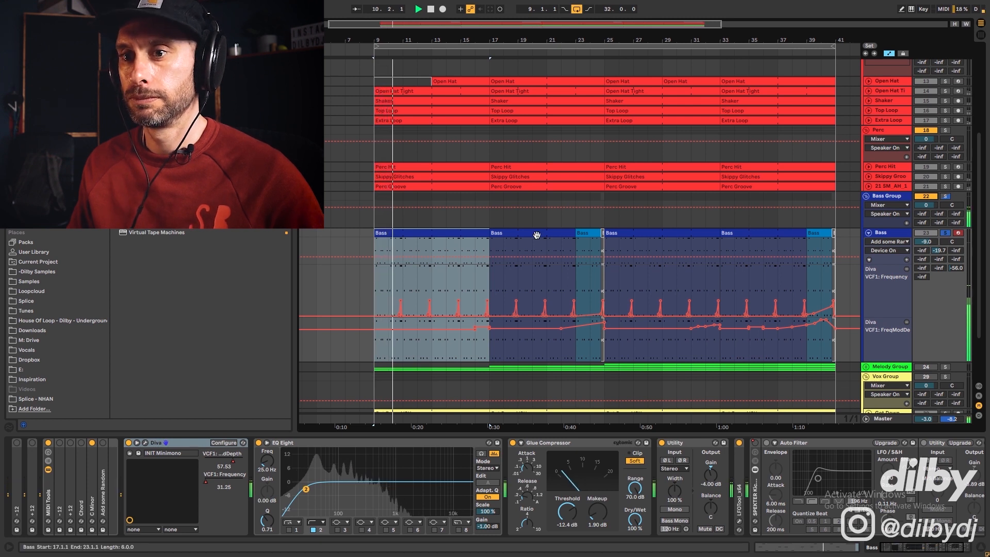
{"action": "left_click", "coordinate": [449, 235]}
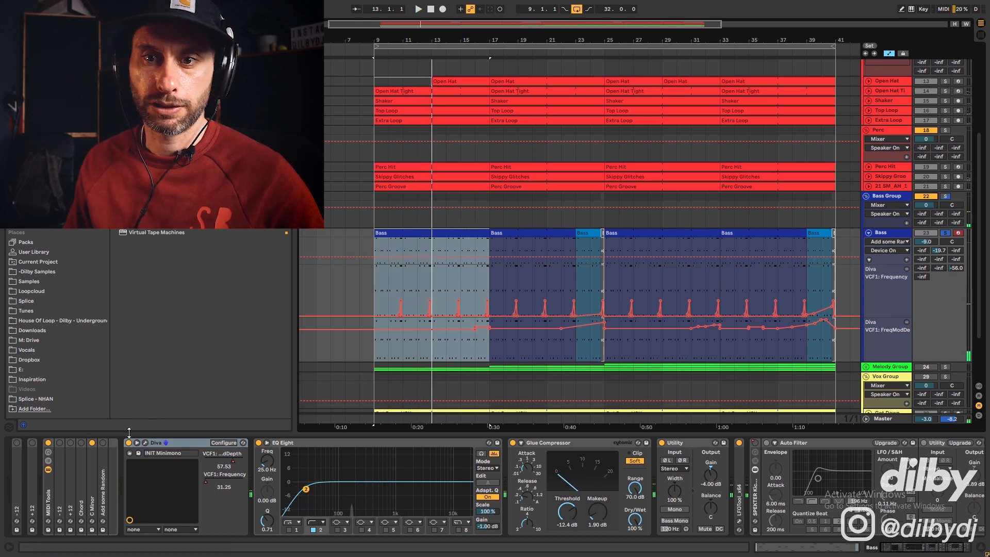
{"action": "left_click", "coordinate": [146, 443]}
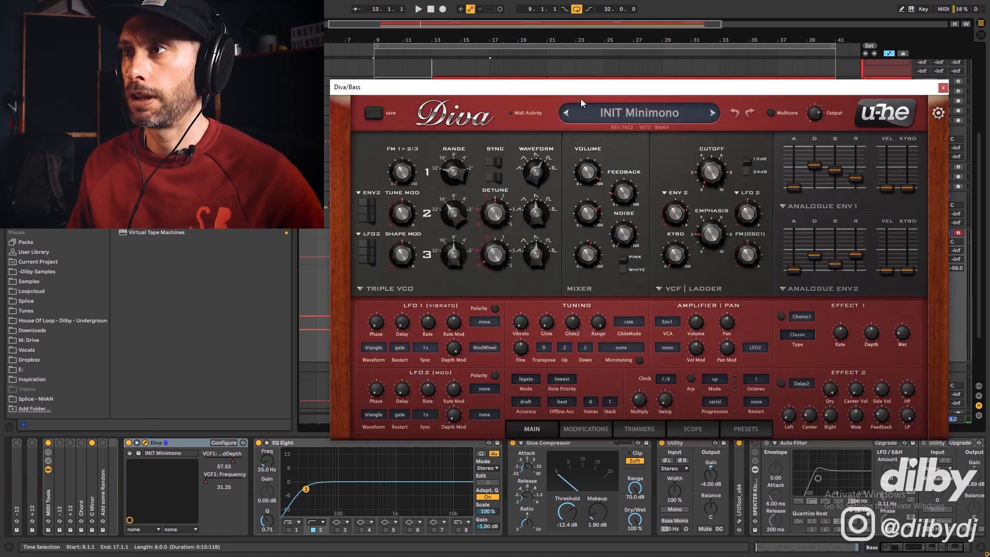
{"action": "left_click_drag", "start_coordinate": [601, 92], "coordinate": [519, 44]}
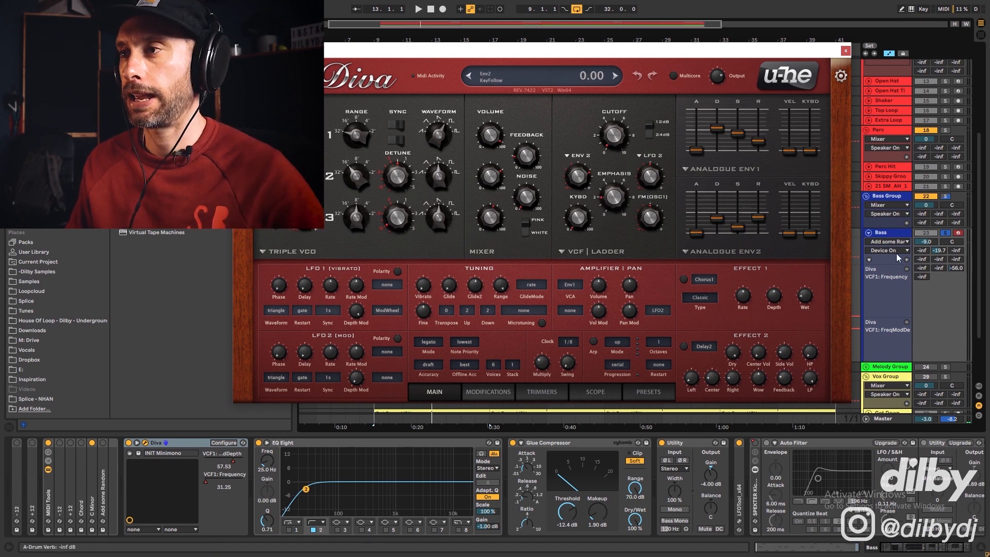
Try different Emphasis amounts on Diva's filter while the bass plays from bar 9, and undo them
{"action": "key", "text": "space"}
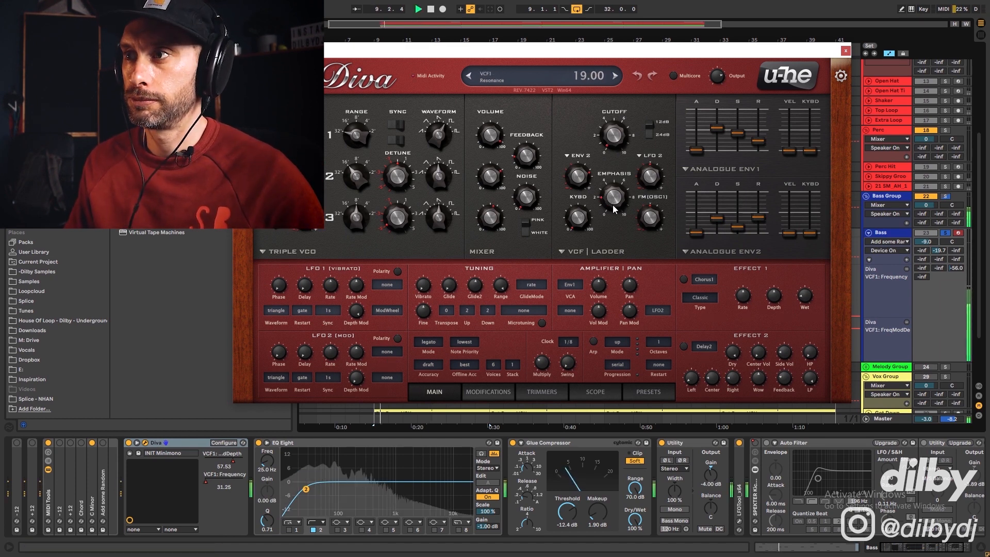
{"action": "left_click_drag", "start_coordinate": [604, 199], "coordinate": [622, 241]}
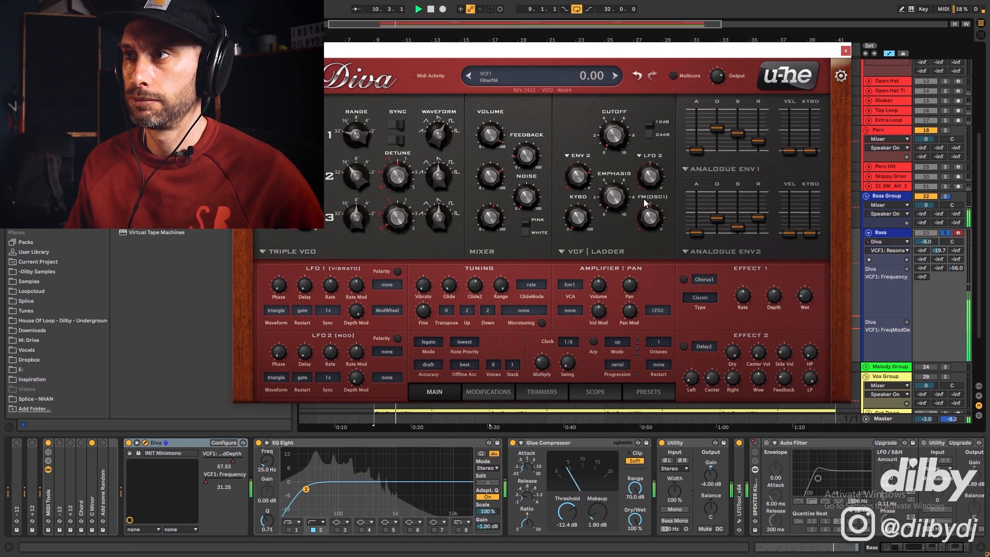
{"action": "left_click", "coordinate": [636, 77]}
{"action": "left_click", "coordinate": [636, 77]}
{"action": "mouse_move", "coordinate": [612, 199]}
{"action": "left_mouse_down"}
{"action": "mouse_move", "coordinate": [613, 163]}
{"action": "mouse_move", "coordinate": [607, 206]}
{"action": "left_mouse_up"}
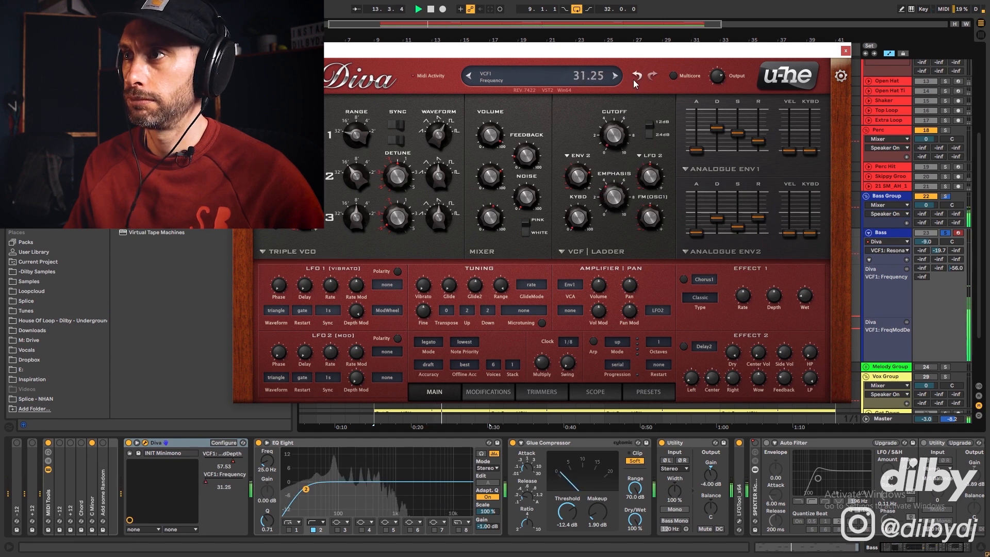
{"action": "left_click", "coordinate": [637, 76]}
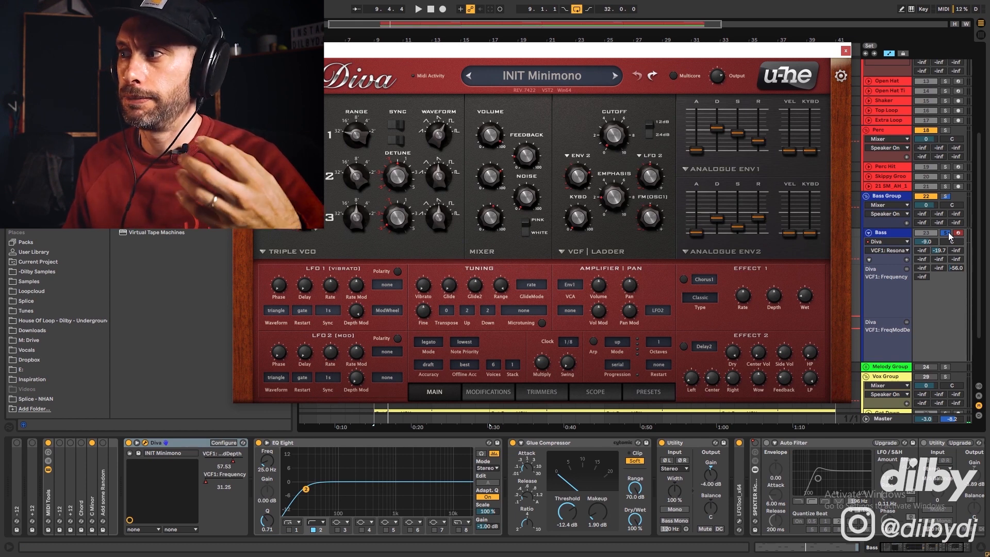
Try other Cutoff and Env 2 depth amounts on Diva's filter during bass playback, and restore the original settings
{"action": "key", "text": "space"}
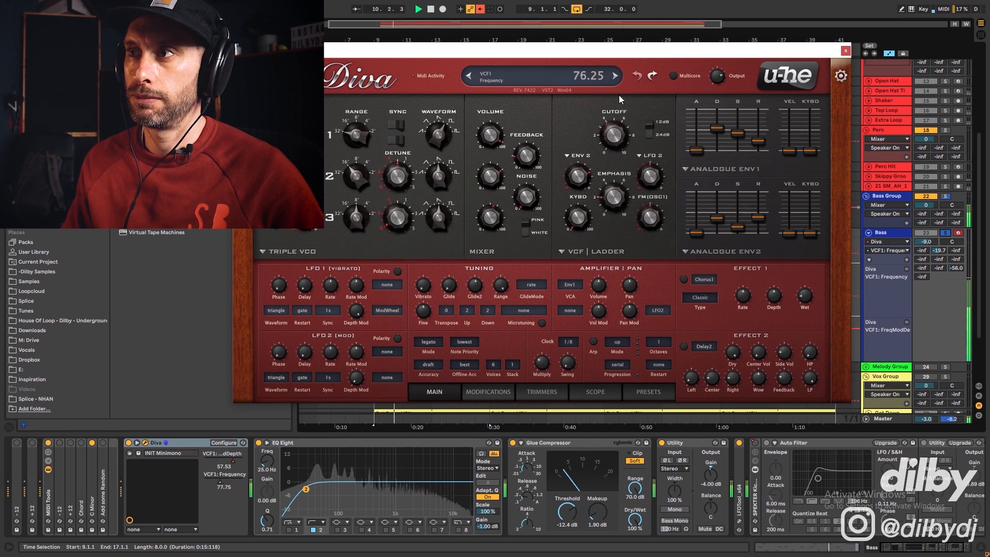
{"action": "mouse_move", "coordinate": [581, 181]}
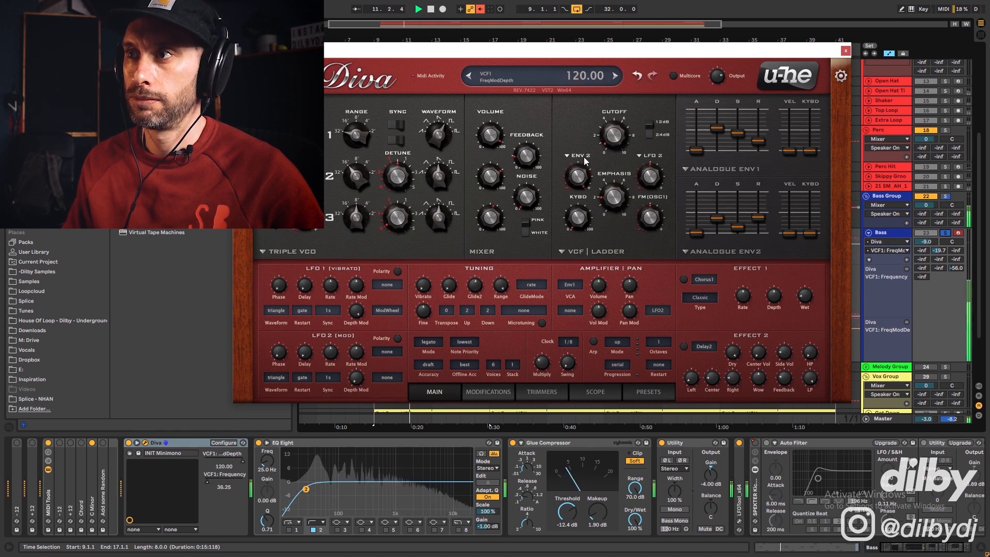
{"action": "left_click", "coordinate": [638, 77]}
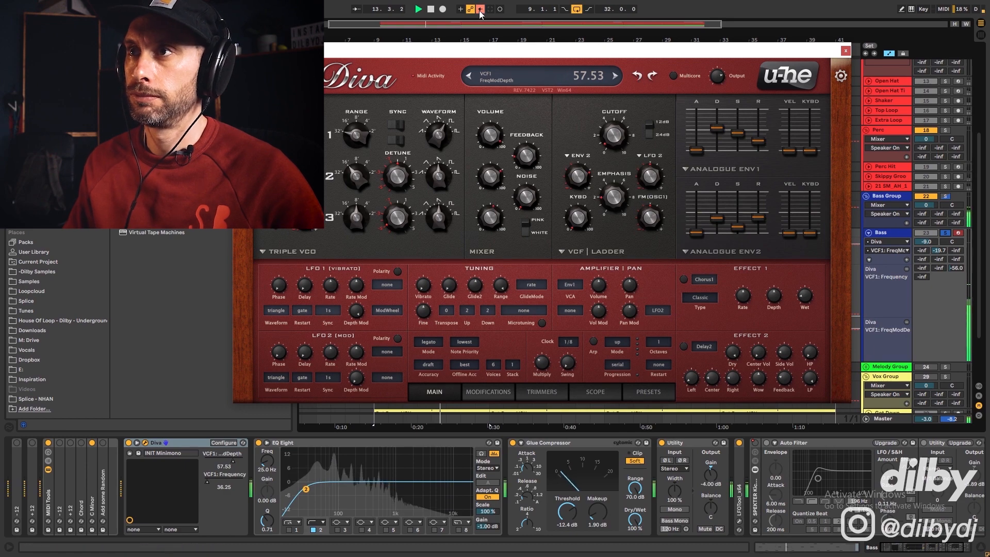
{"action": "key", "text": "space"}
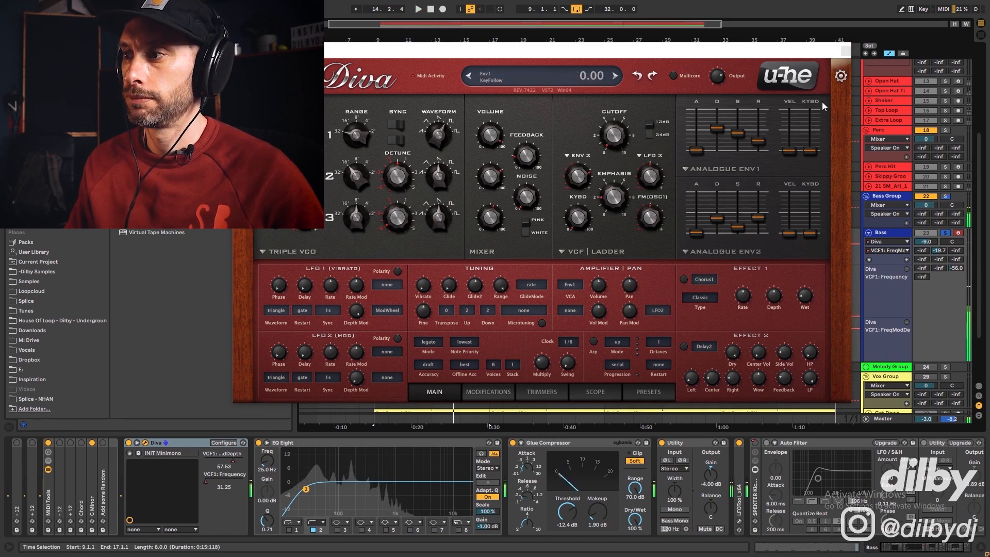
Close the Diva window and show the Device On automation of the SPEKTER Kick rack on the Bass track
{"action": "left_click", "coordinate": [845, 50]}
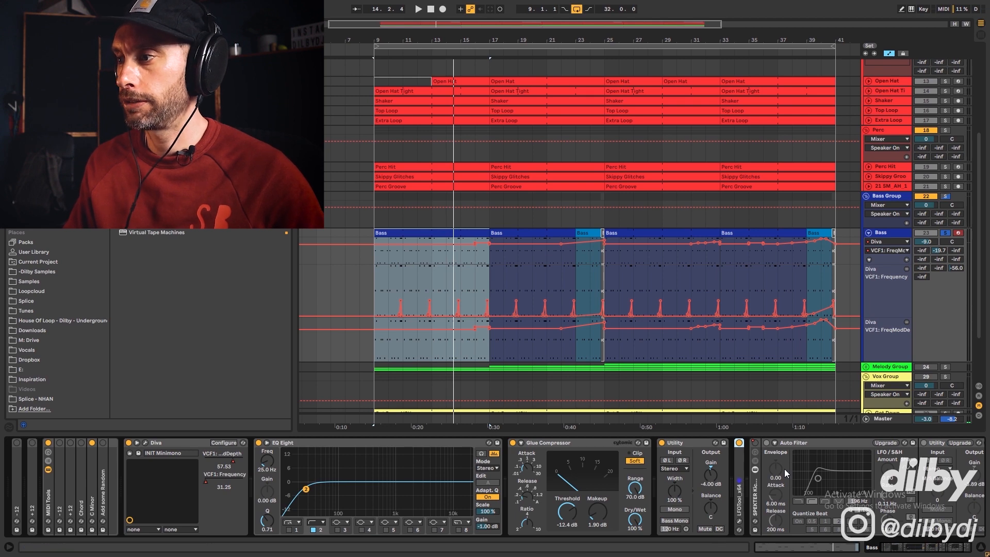
{"action": "scroll", "coordinate": [898, 527], "scroll_direction": "right", "scroll_amount": 2}
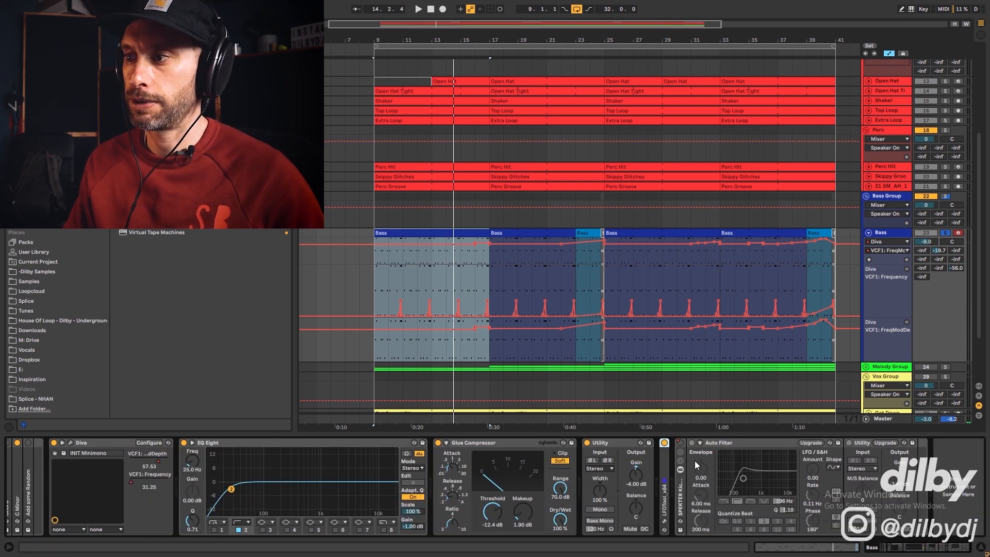
{"action": "right_click", "coordinate": [680, 442]}
{"action": "left_click", "coordinate": [697, 447]}
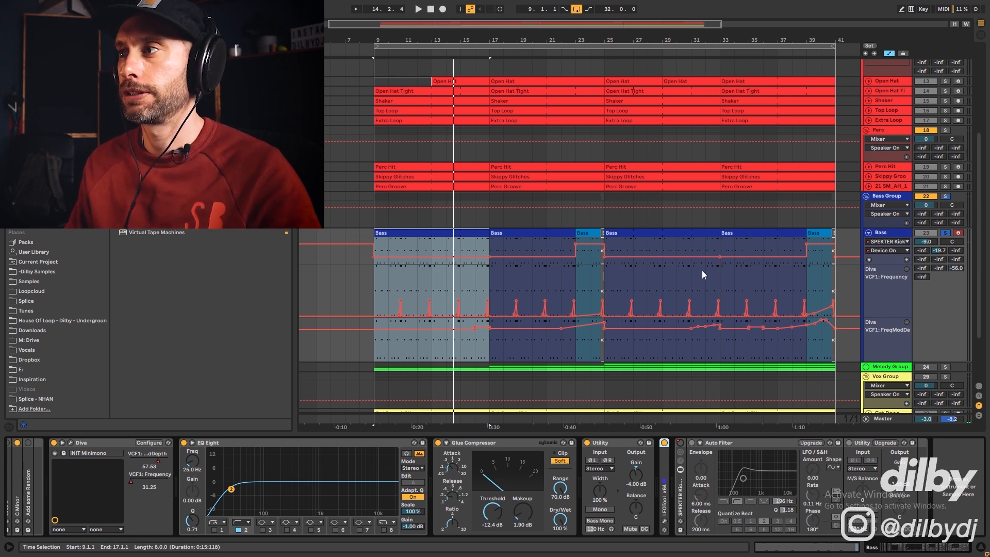
Play the full mix from bar 22 with the Bass track out of solo
{"action": "left_click", "coordinate": [563, 228]}
{"action": "key", "text": "space"}
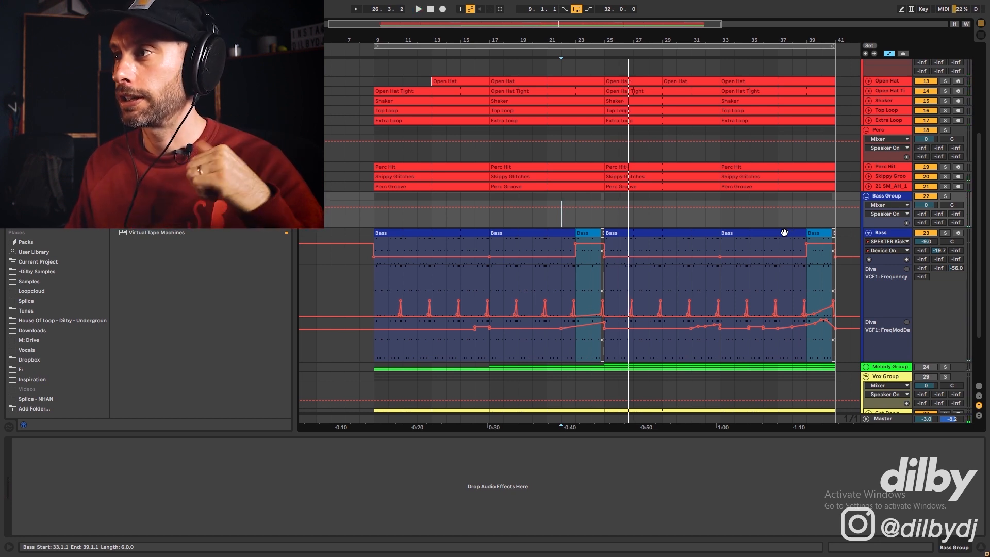
{"action": "scroll", "coordinate": [658, 190], "scroll_direction": "up", "scroll_amount": 2}
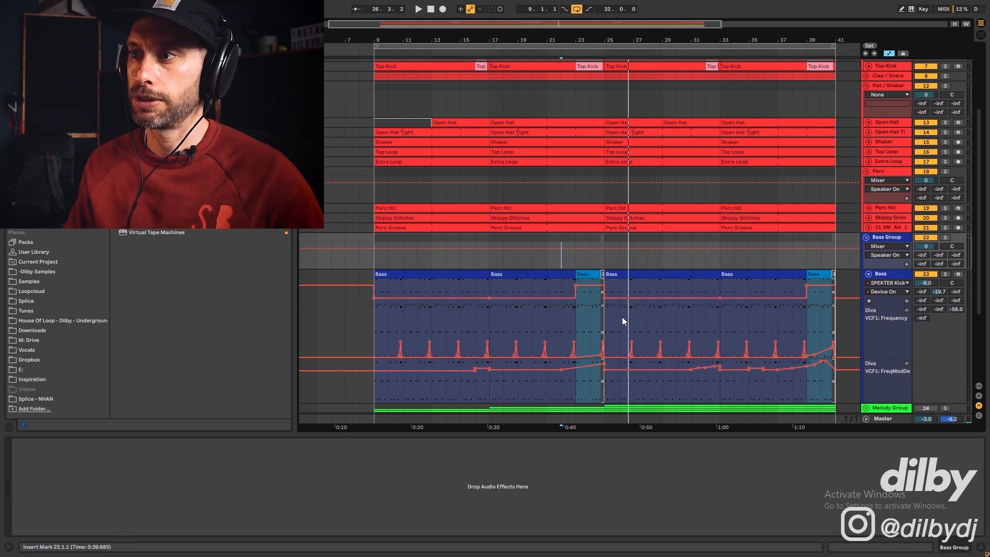
Open the notes of the Bass clip that starts at bar 25 and adjust the note editor's height to inspect the pattern
{"action": "double_click", "coordinate": [625, 273]}
{"action": "left_click_drag", "start_coordinate": [502, 282], "coordinate": [502, 97]}
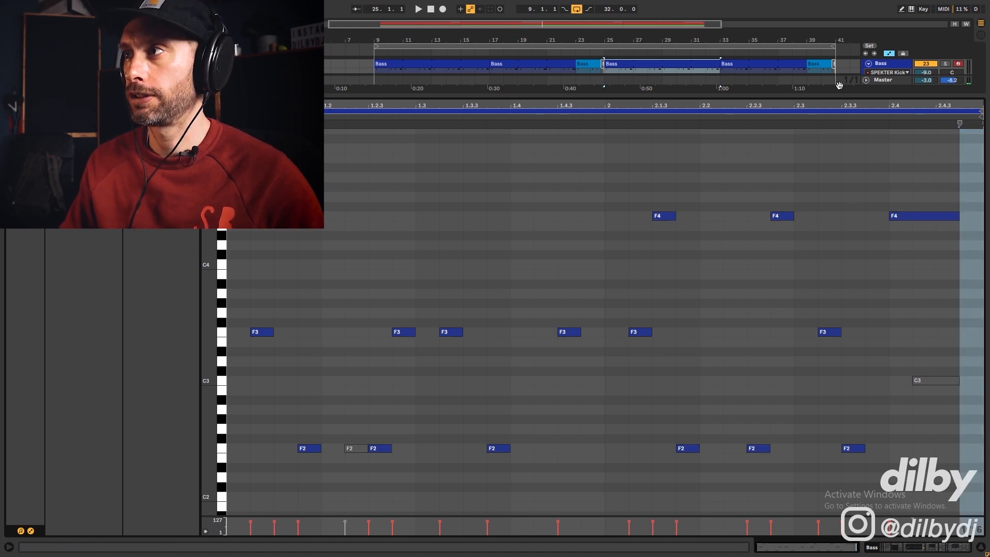
{"action": "left_click_drag", "start_coordinate": [835, 94], "coordinate": [733, 228]}
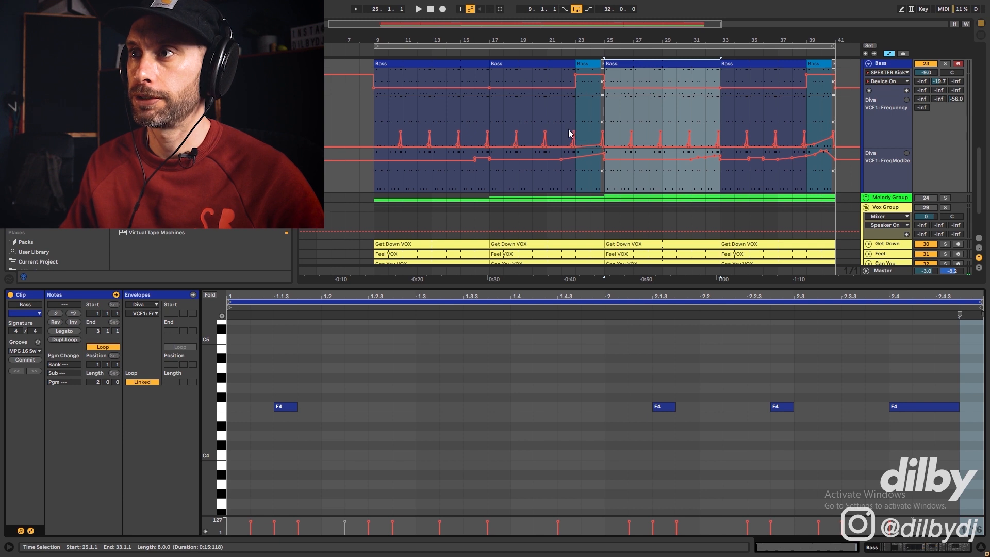
Solo the Bass track and play it from bar 18 through the VCF1: Frequency automation peak
{"action": "left_click", "coordinate": [534, 131]}
{"action": "mouse_move", "coordinate": [547, 28]}
{"action": "left_mouse_down"}
{"action": "mouse_move", "coordinate": [538, 65]}
{"action": "mouse_move", "coordinate": [495, 75]}
{"action": "left_mouse_up"}
{"action": "left_click", "coordinate": [444, 125]}
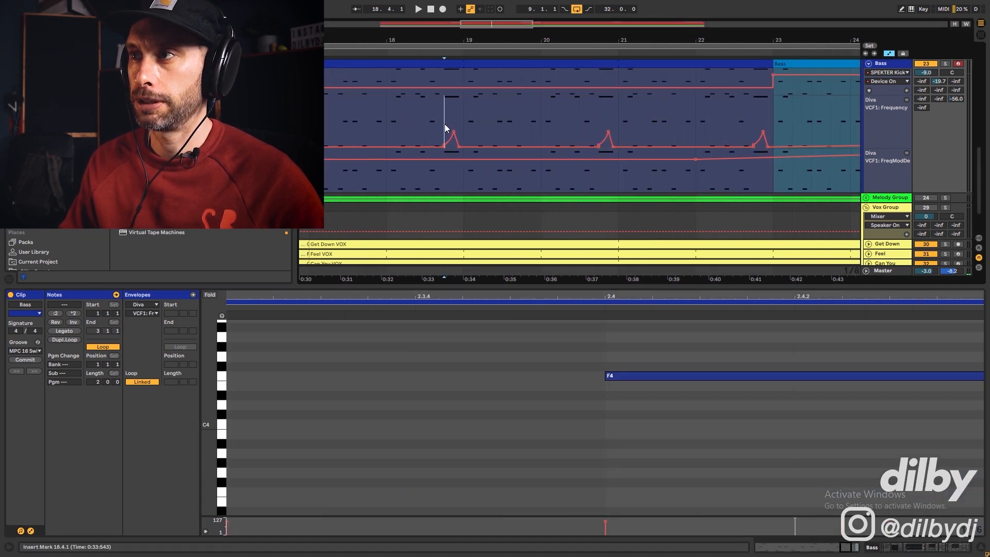
{"action": "left_click", "coordinate": [389, 117]}
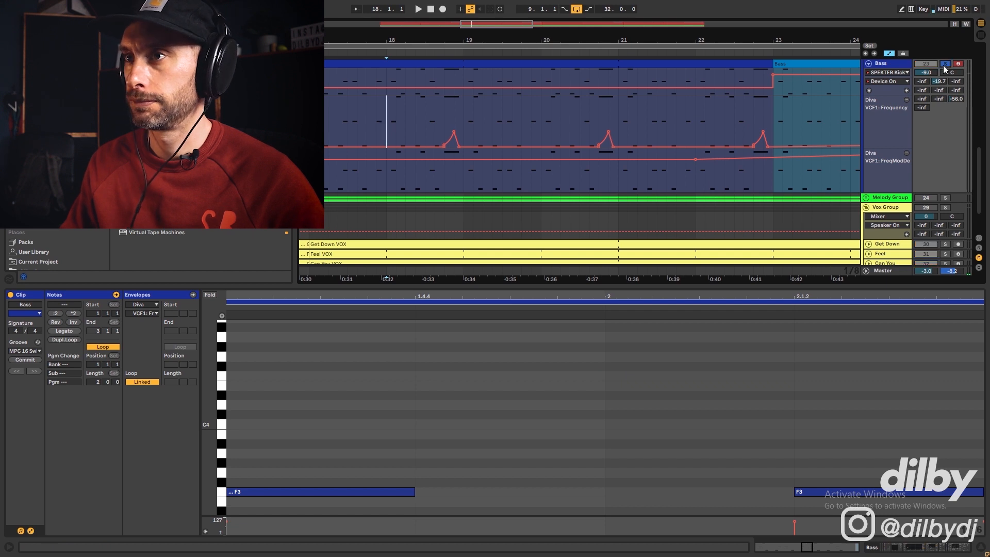
{"action": "key", "text": "space"}
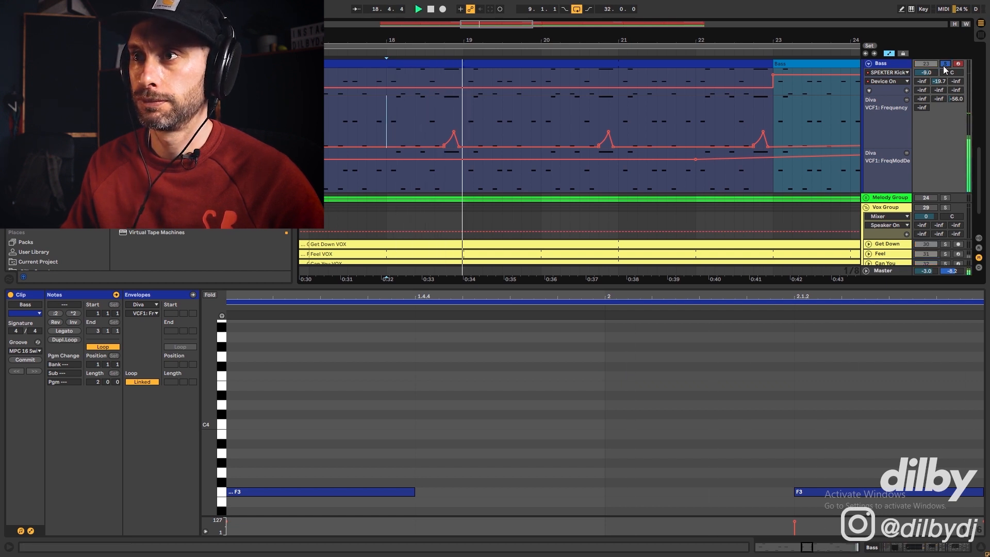
{"action": "key", "text": "space"}
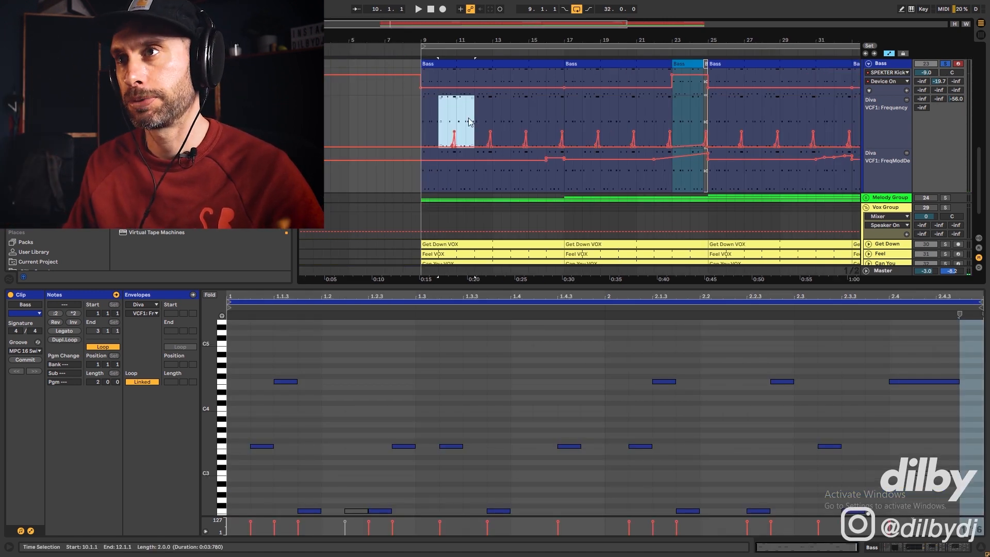
Cut the VCF1: Frequency automation peak from 10.3.1 to 11.2.1, play the bass from there without it, and paste the peak back
{"action": "left_click_drag", "start_coordinate": [438, 26], "coordinate": [411, 25]}
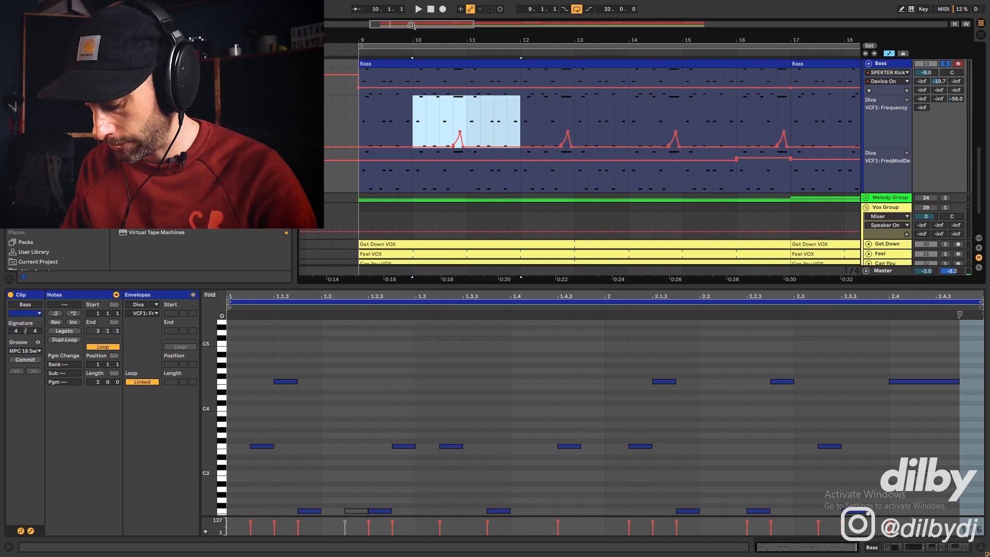
{"action": "left_click_drag", "start_coordinate": [453, 132], "coordinate": [475, 136]}
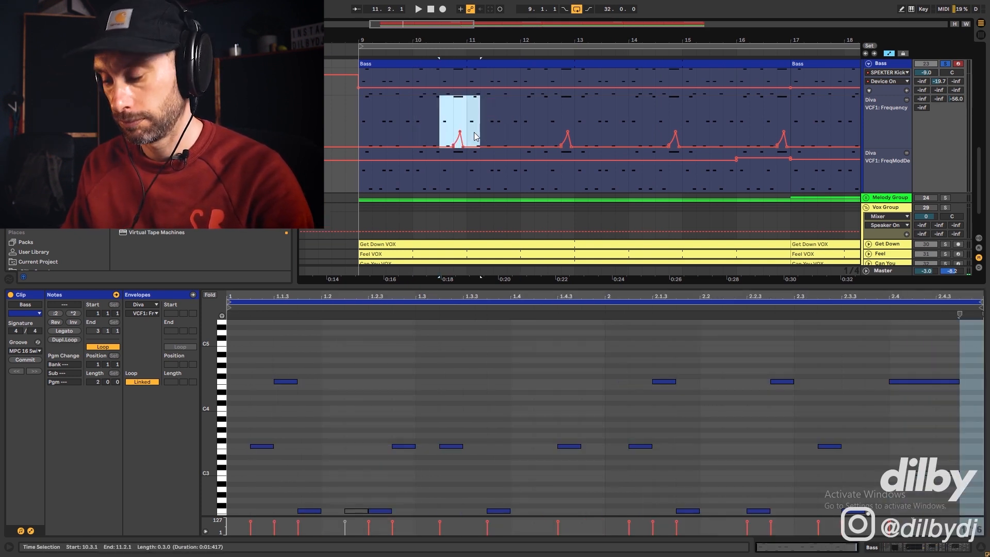
{"action": "left_click", "coordinate": [440, 131]}
{"action": "key", "text": "space"}
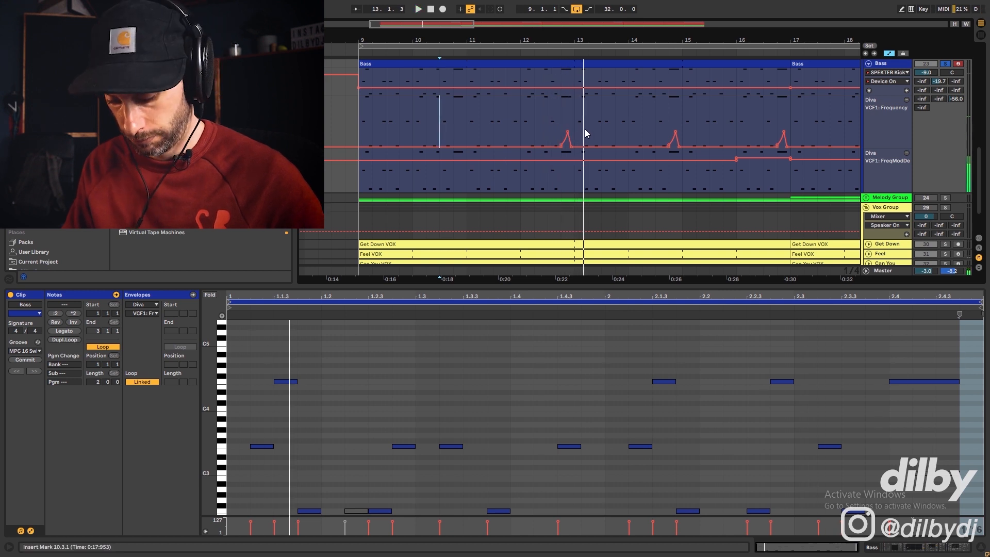
{"action": "key", "text": "ctrl+v"}
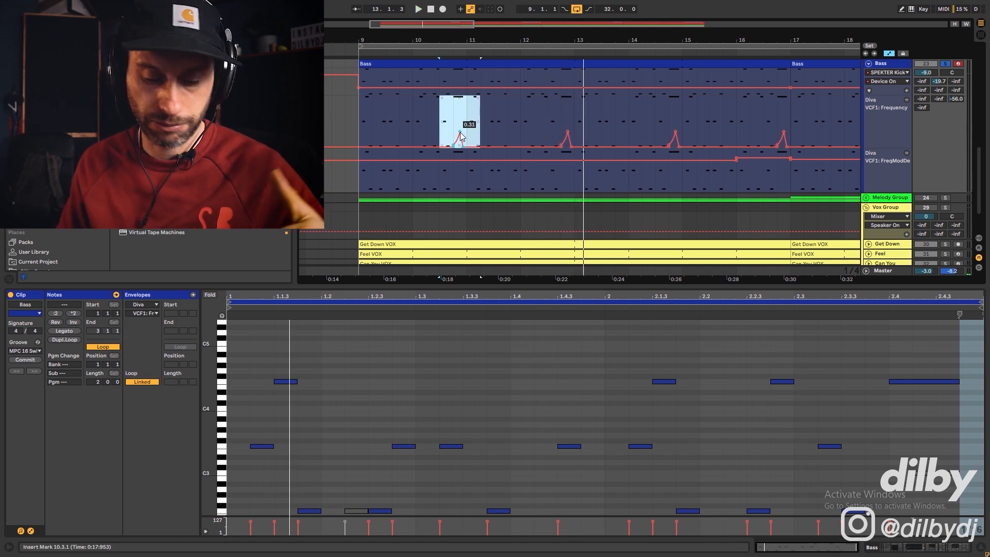
Play the bass's filter depth automation from bars 23 and 39 in solo, and continue with the Bass track out of solo
{"action": "left_click_drag", "start_coordinate": [456, 25], "coordinate": [388, 175]}
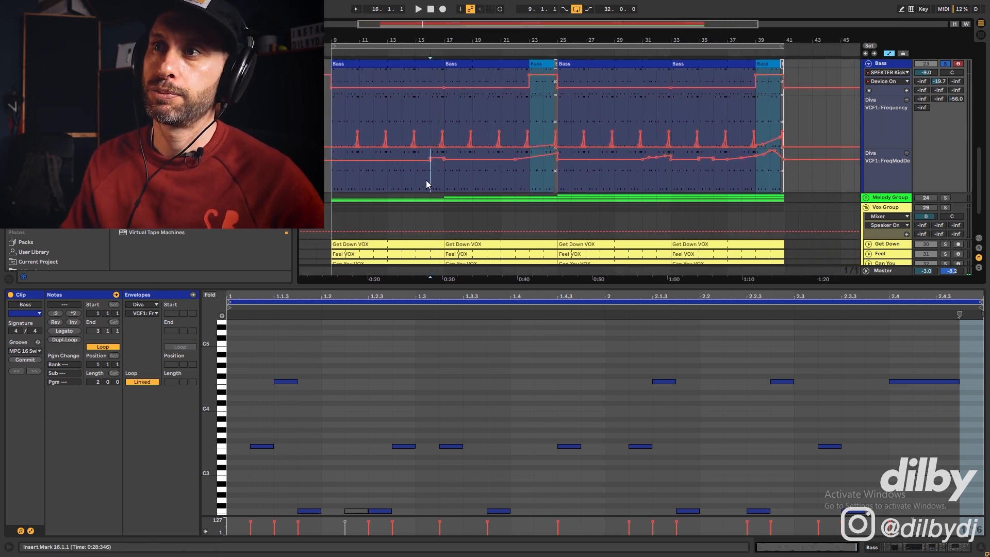
{"action": "left_click", "coordinate": [435, 165]}
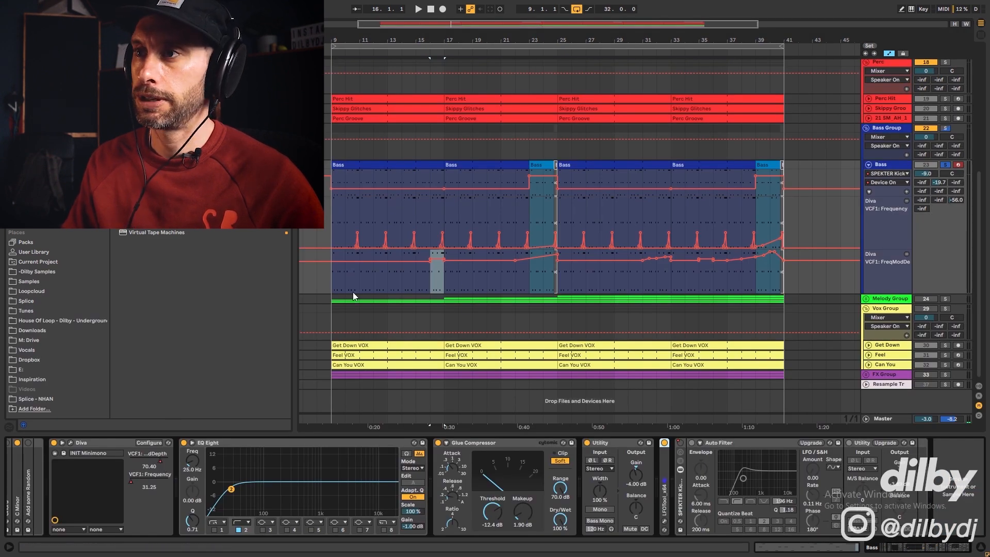
{"action": "left_click", "coordinate": [532, 281]}
{"action": "key", "text": "space"}
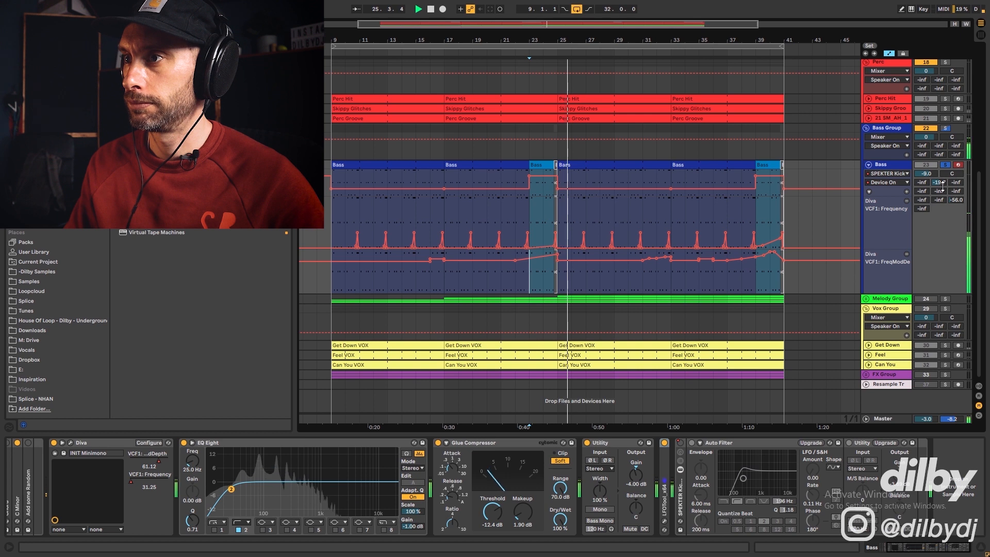
{"action": "left_click", "coordinate": [760, 208]}
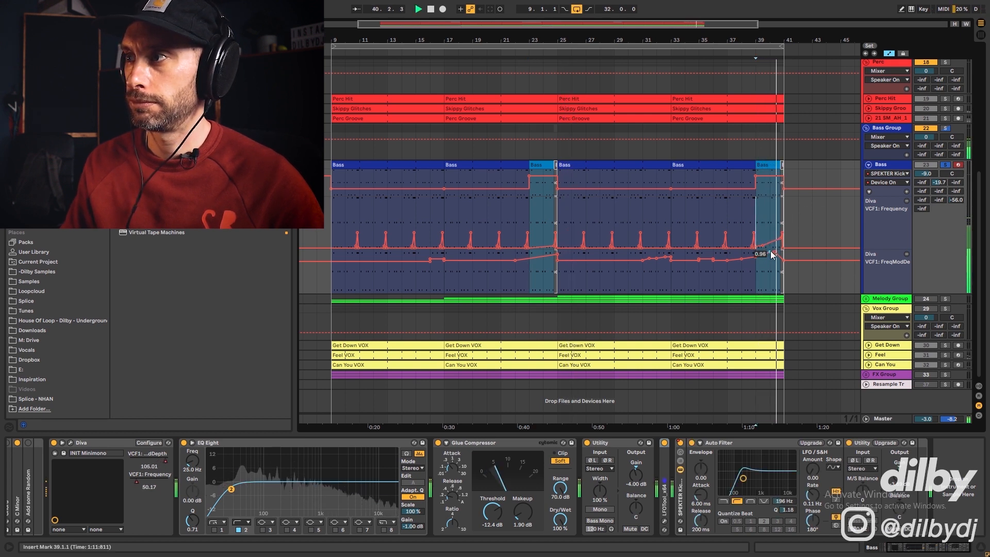
{"action": "left_click", "coordinate": [946, 164]}
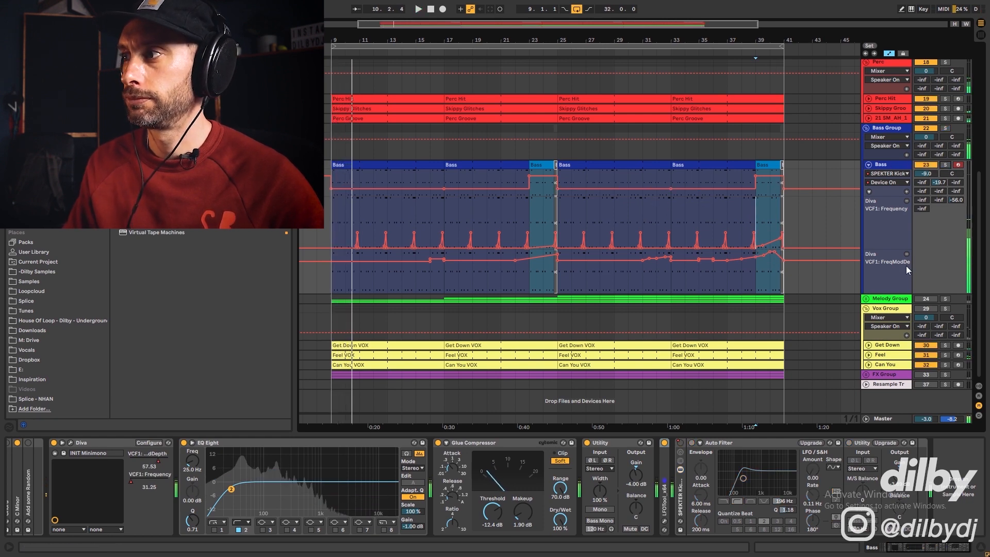
{"action": "key", "text": "space"}
Fold the Bass Group, unfold the Melody Group, and play its Pad track in solo from bar 9
{"action": "left_click", "coordinate": [866, 128]}
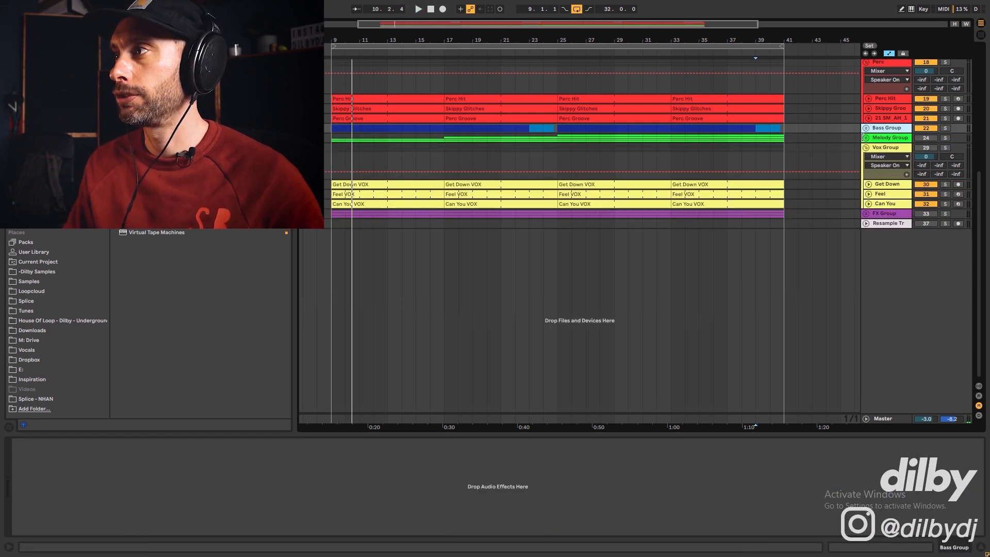
{"action": "left_click", "coordinate": [866, 138]}
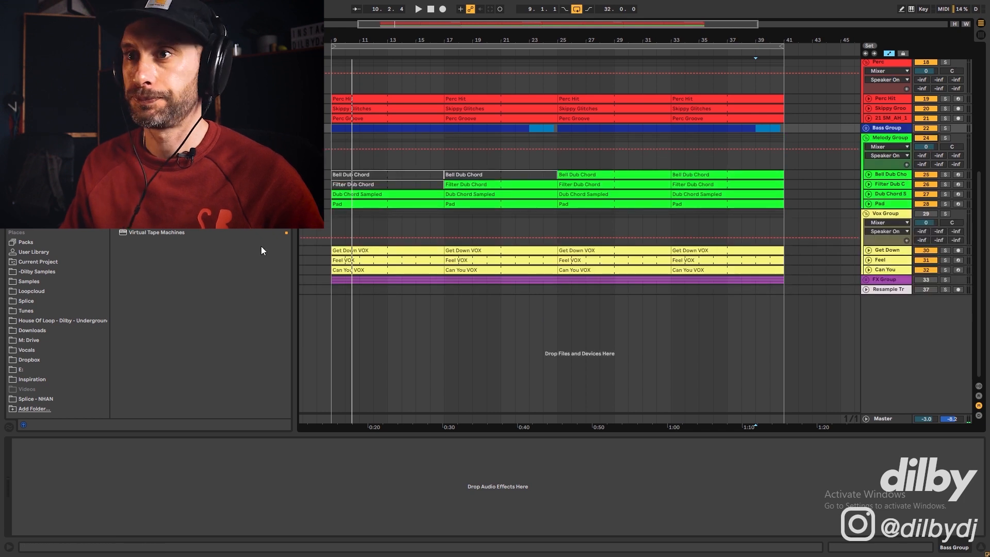
{"action": "left_click", "coordinate": [892, 205]}
{"action": "left_click", "coordinate": [945, 204]}
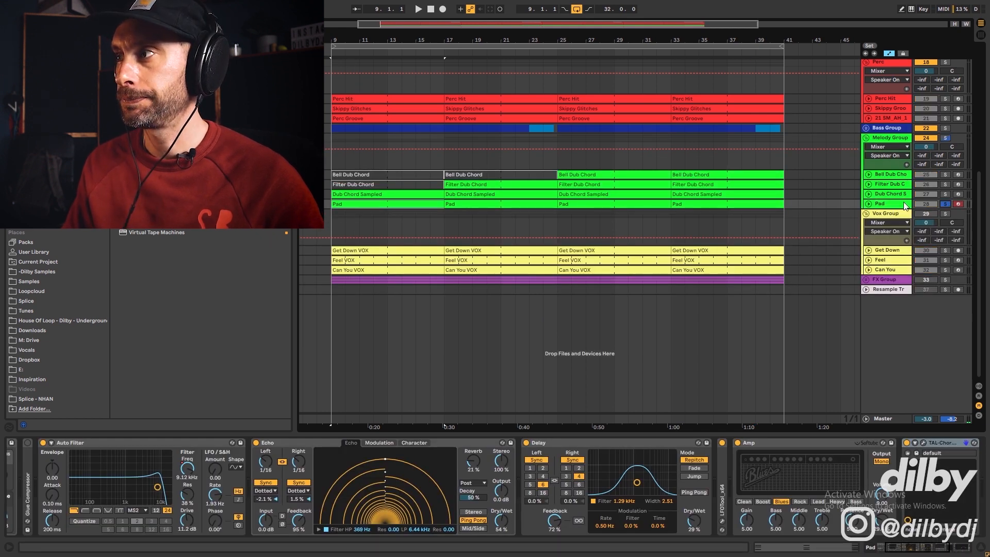
{"action": "left_click", "coordinate": [869, 204]}
{"action": "key", "text": "space"}
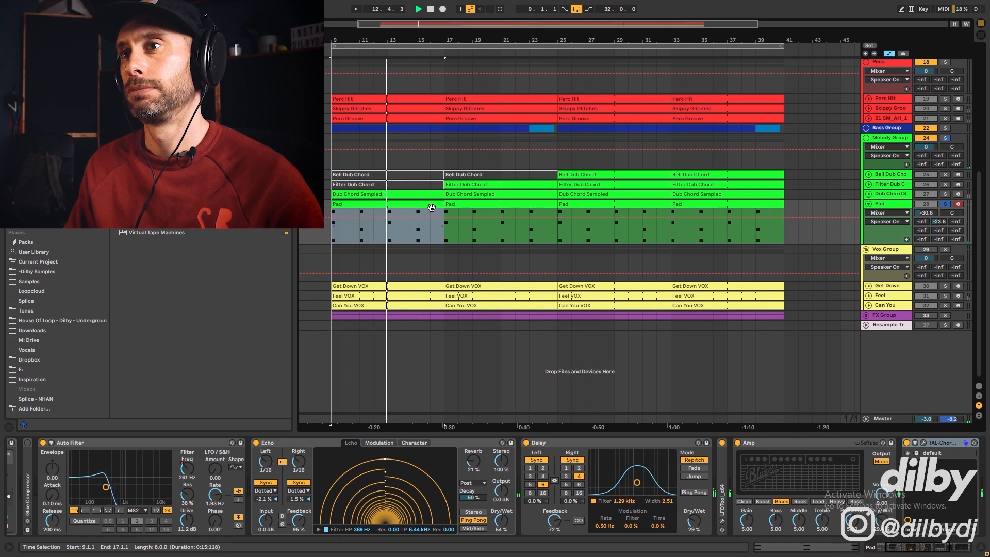
Open the first Pad clip and try its first C3 note an octave higher at C4, moving it back to C3
{"action": "double_click", "coordinate": [382, 202]}
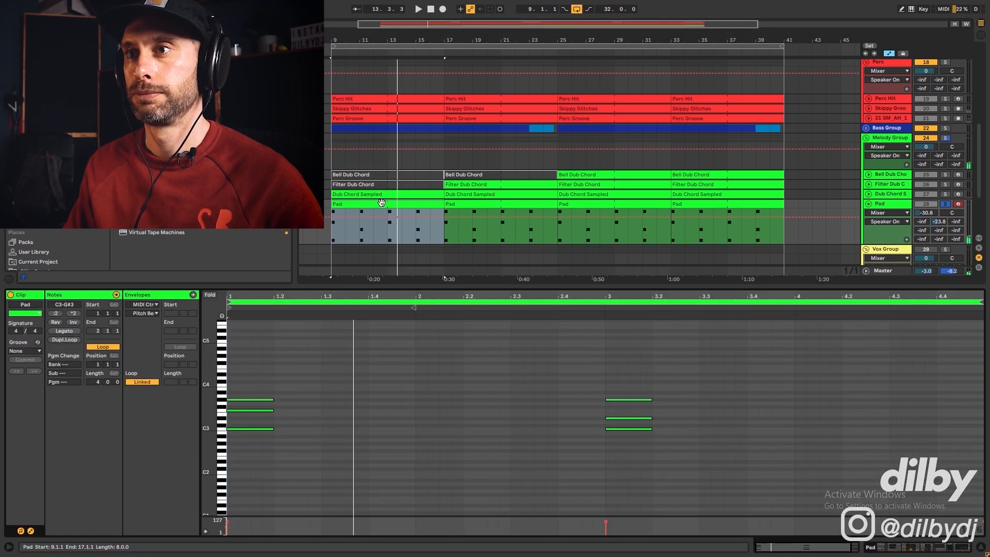
{"action": "left_click", "coordinate": [262, 428]}
{"action": "key", "text": "space"}
{"action": "key", "text": "shift+Up"}
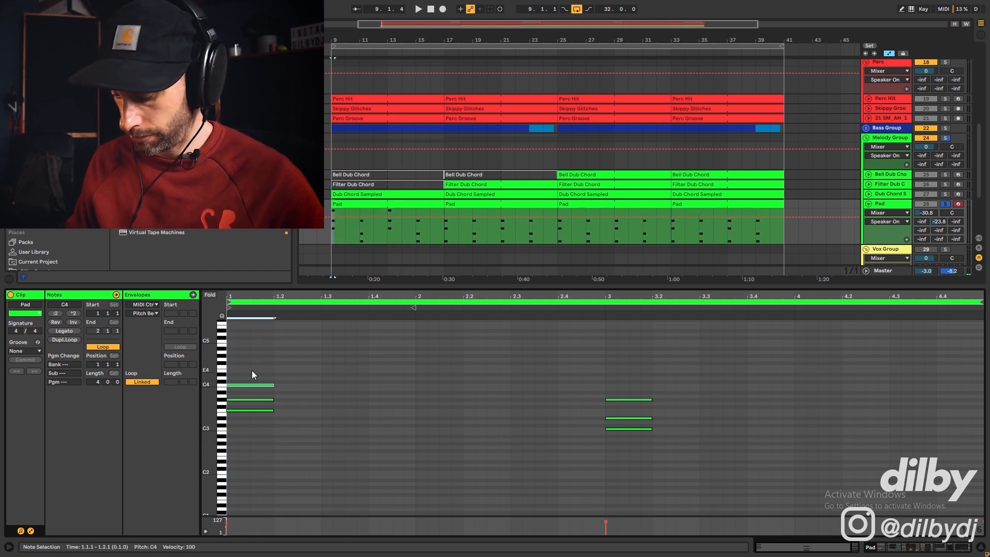
{"action": "key", "text": "shift+Down"}
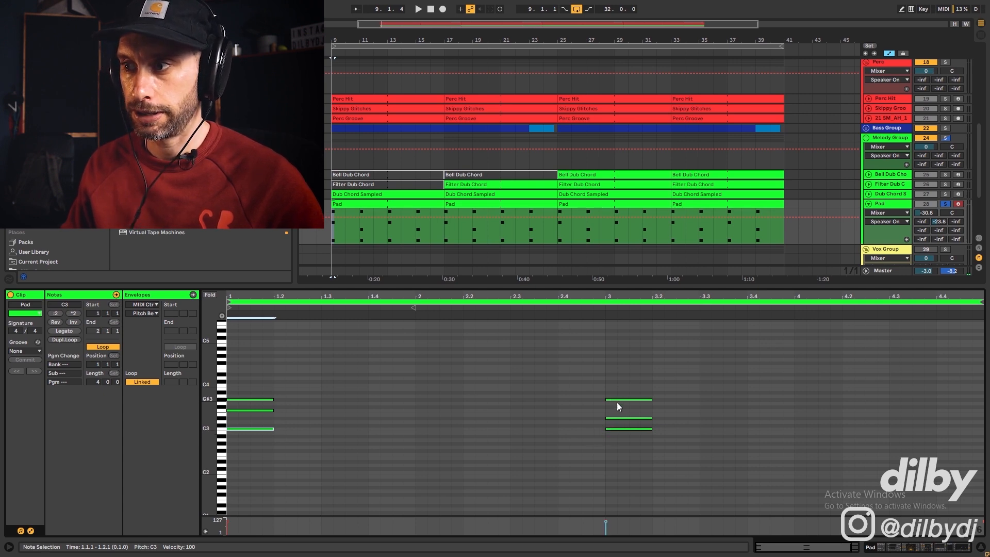
Show the Frequency automation of the Pad track's Auto Filter, enlarged over bars 9 to 17
{"action": "left_click", "coordinate": [415, 201]}
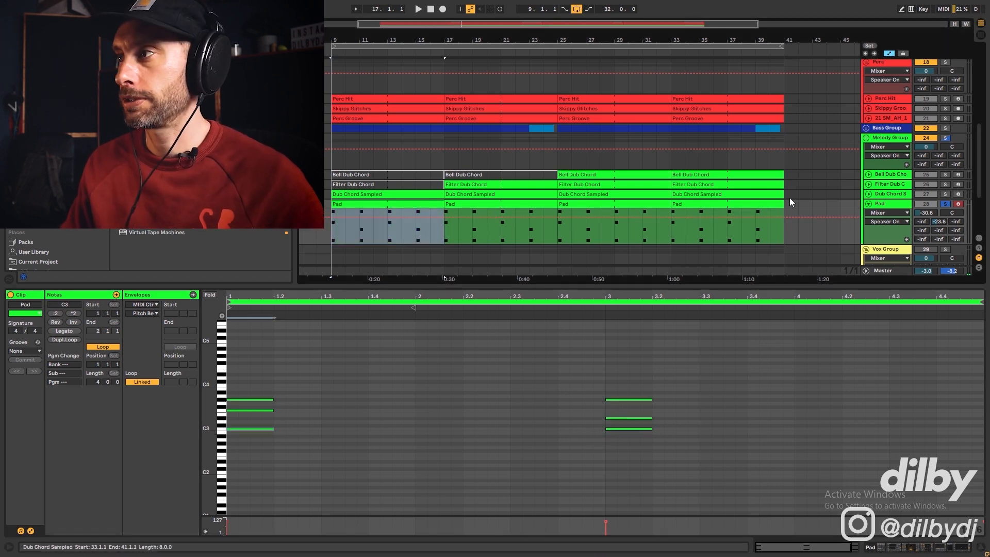
{"action": "left_click", "coordinate": [888, 205]}
{"action": "left_click", "coordinate": [187, 470]}
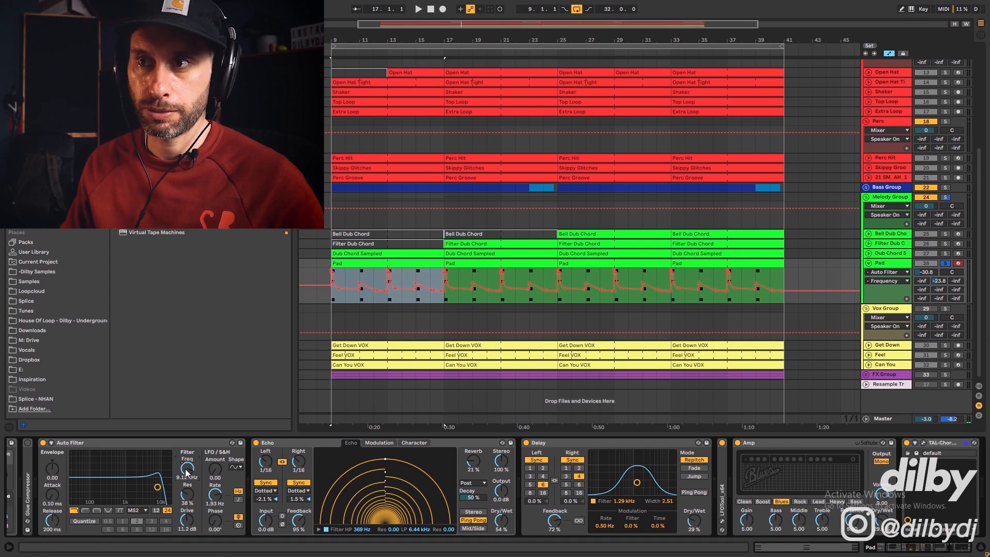
{"action": "left_click_drag", "start_coordinate": [364, 40], "coordinate": [397, 77]}
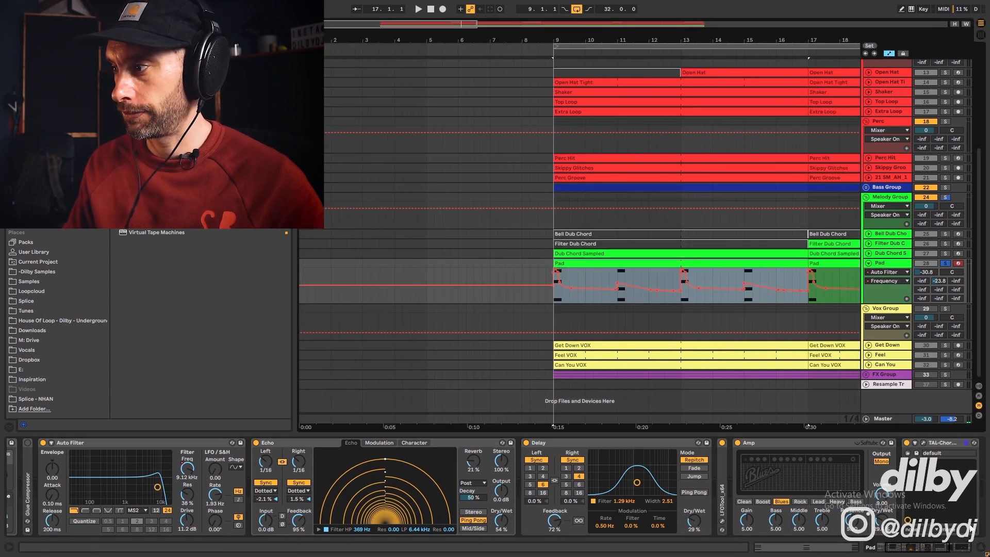
Switch off the Pad track's audio effect rack, play the dry pad from bar 9, and switch the rack back on
{"action": "left_click", "coordinate": [889, 550]}
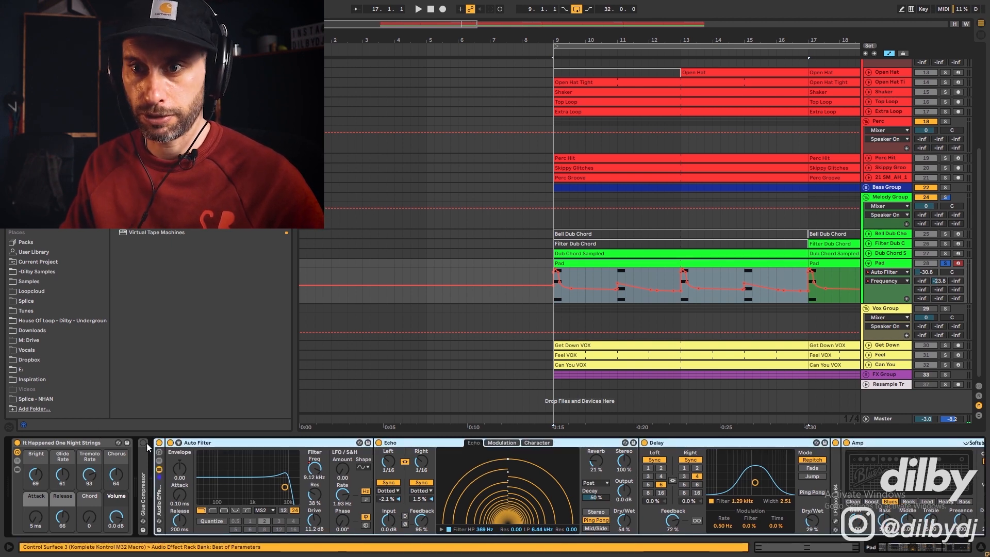
{"action": "left_click", "coordinate": [159, 443]}
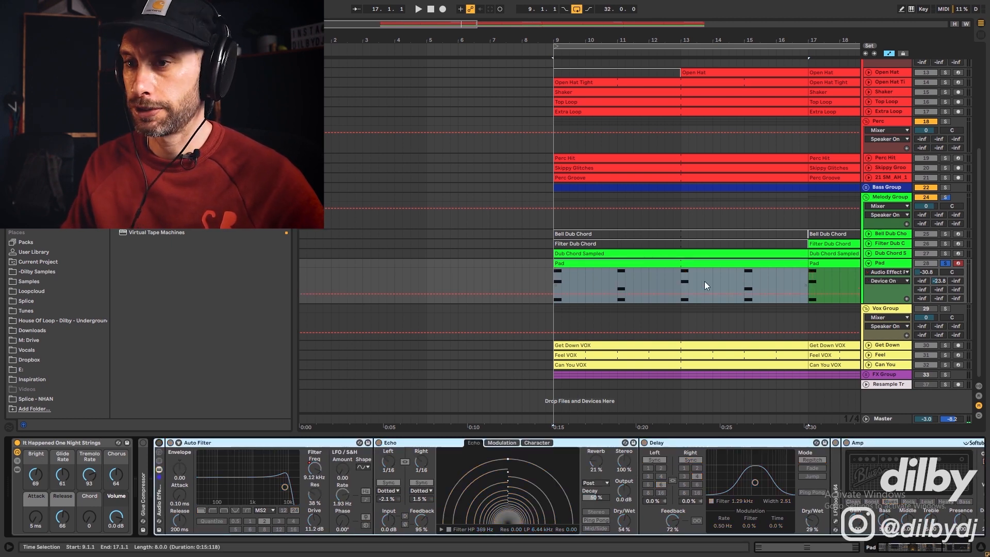
{"action": "key", "text": "space"}
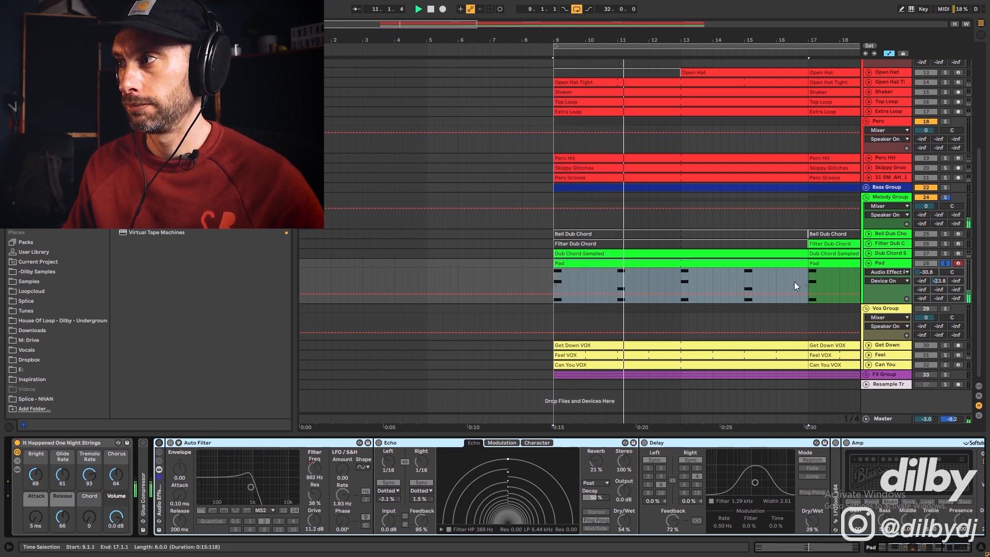
{"action": "key", "text": "space"}
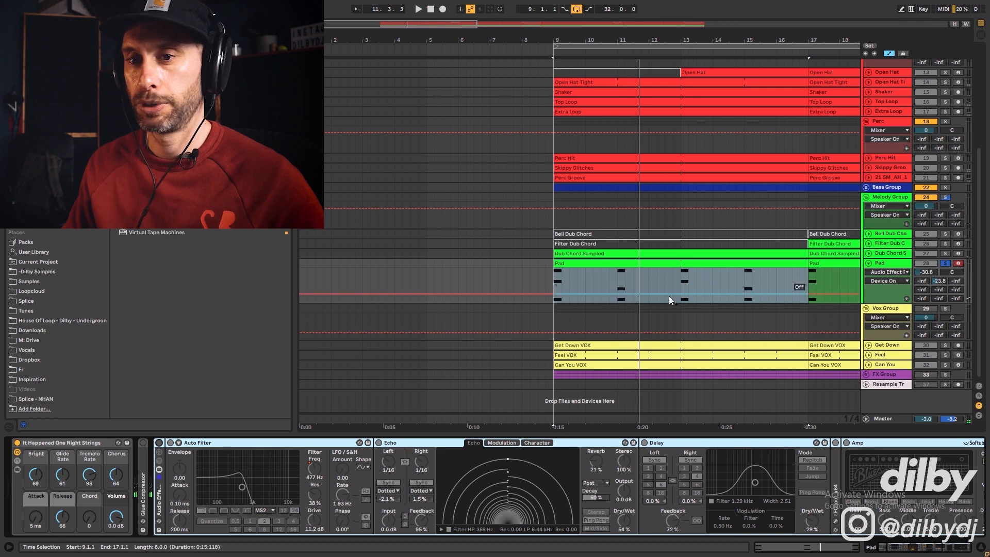
{"action": "left_click", "coordinate": [158, 443]}
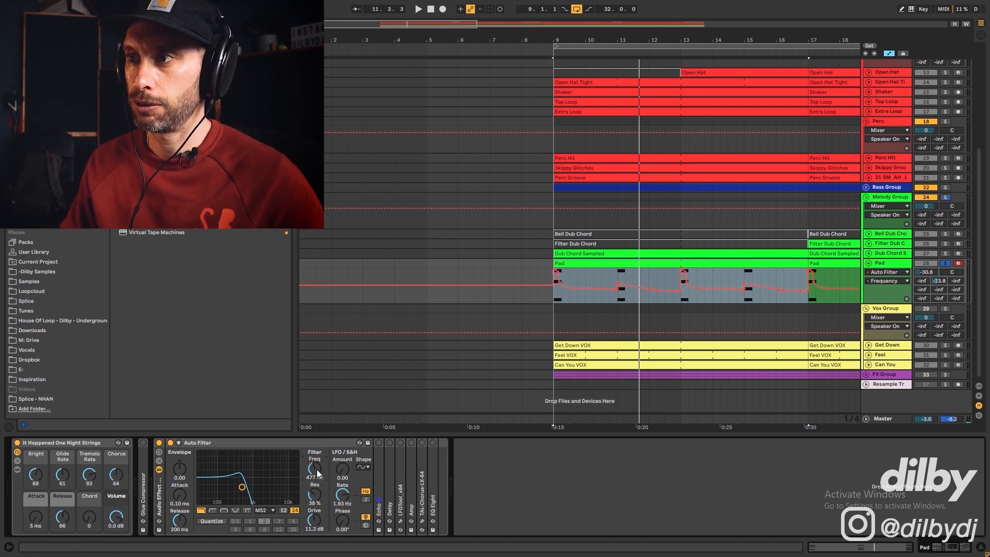
Play the Pad from bar 9 with only the Auto Filter active in its rack to hear the Frequency automation
{"action": "left_click", "coordinate": [561, 290]}
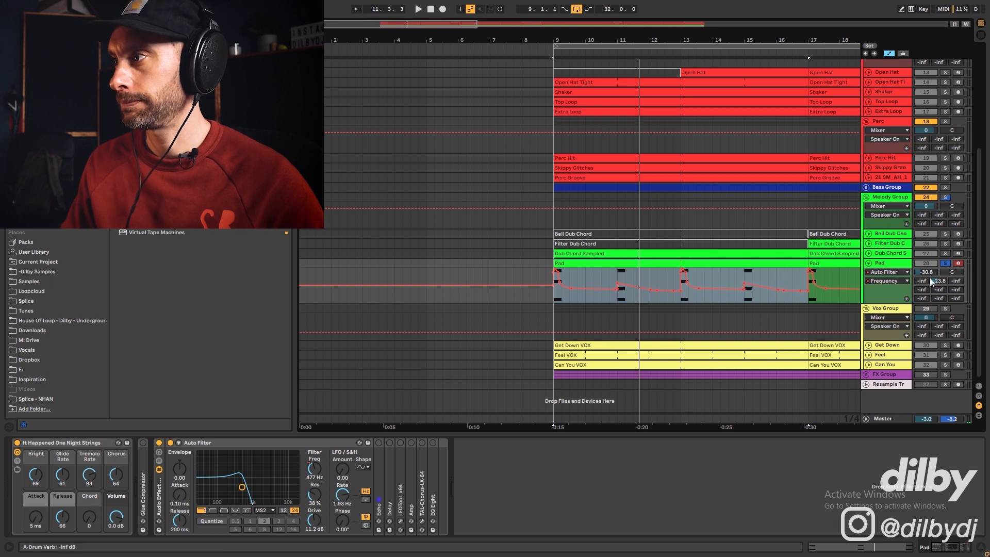
{"action": "key", "text": "space"}
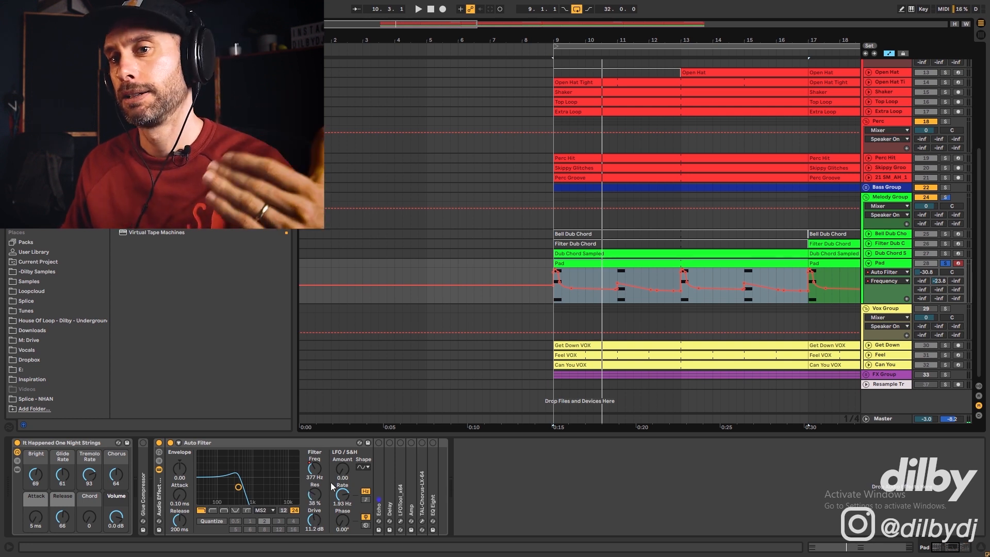
{"action": "key", "text": "space"}
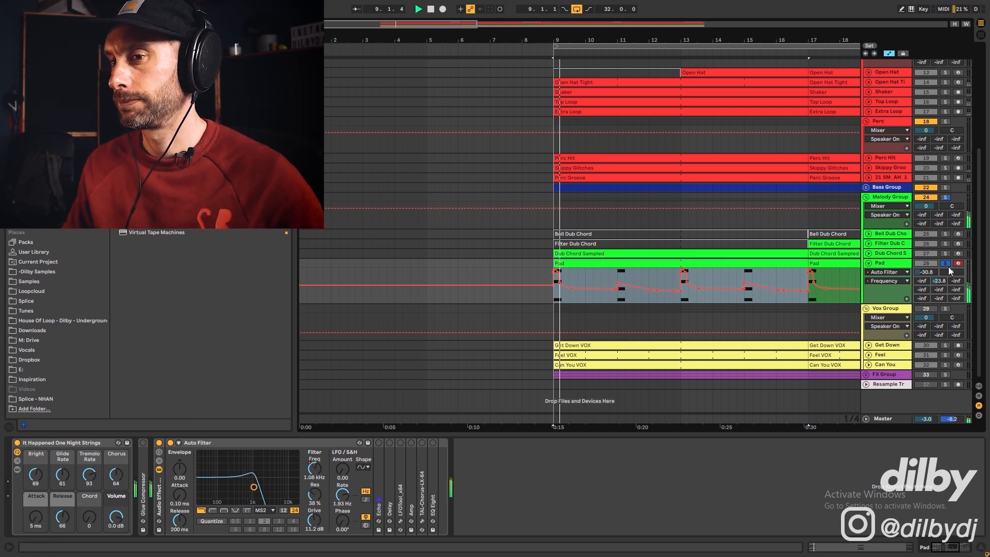
{"action": "key", "text": "space"}
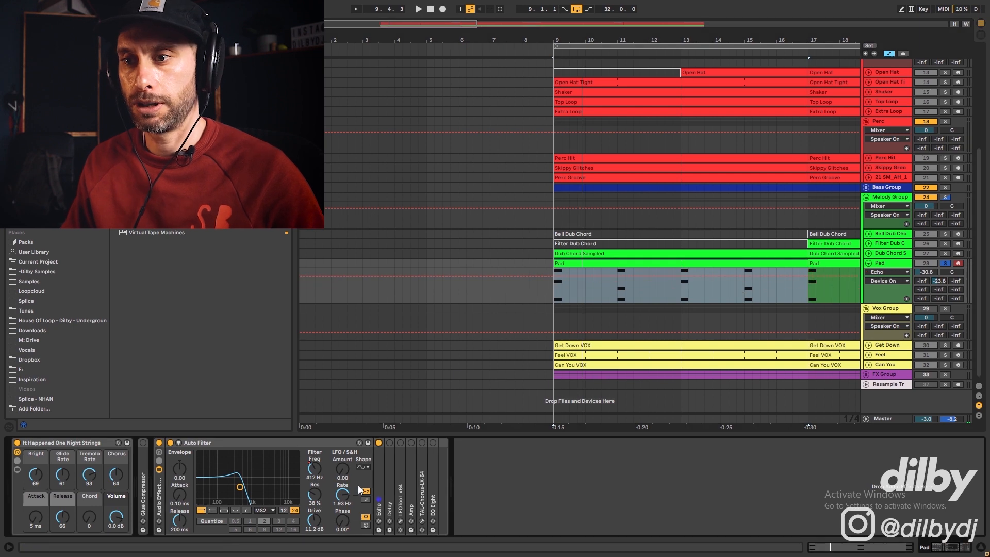
Unfold the Echo device in the Pad's effect rack and play the pad with the echo added
{"action": "double_click", "coordinate": [379, 467]}
{"action": "key", "text": "space"}
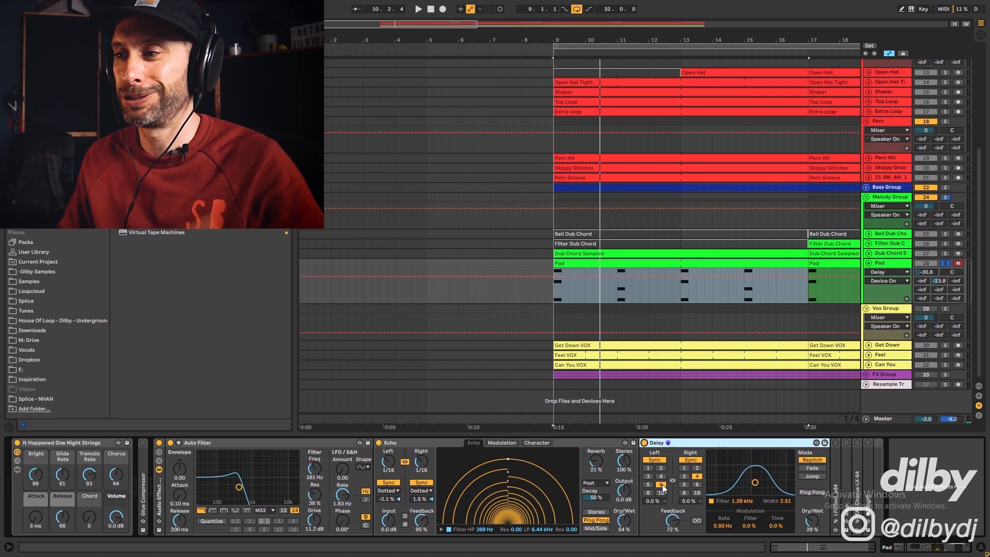
Play the pad from bar 9 with the Delay and LFOTool added, and fold the Echo device
{"action": "key", "text": "space"}
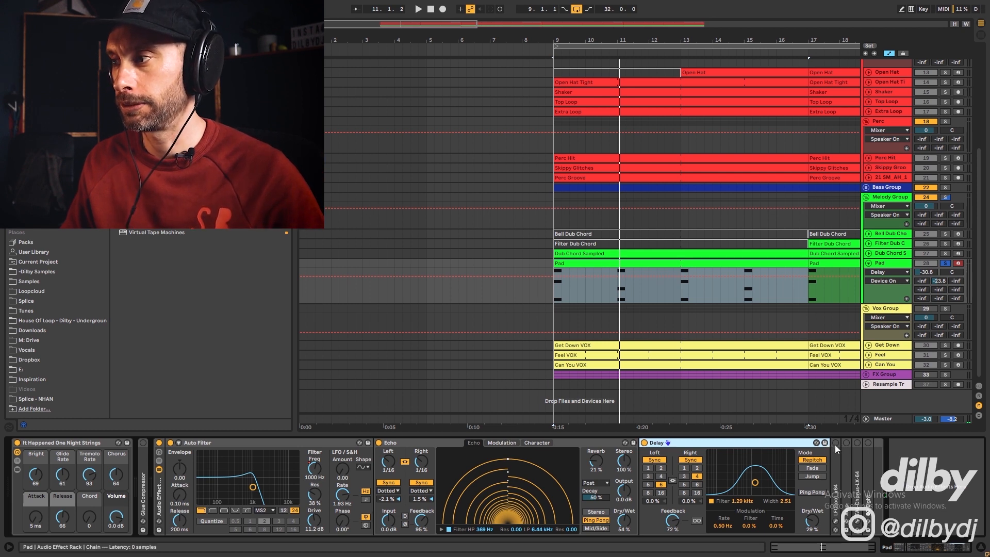
{"action": "key", "text": "space"}
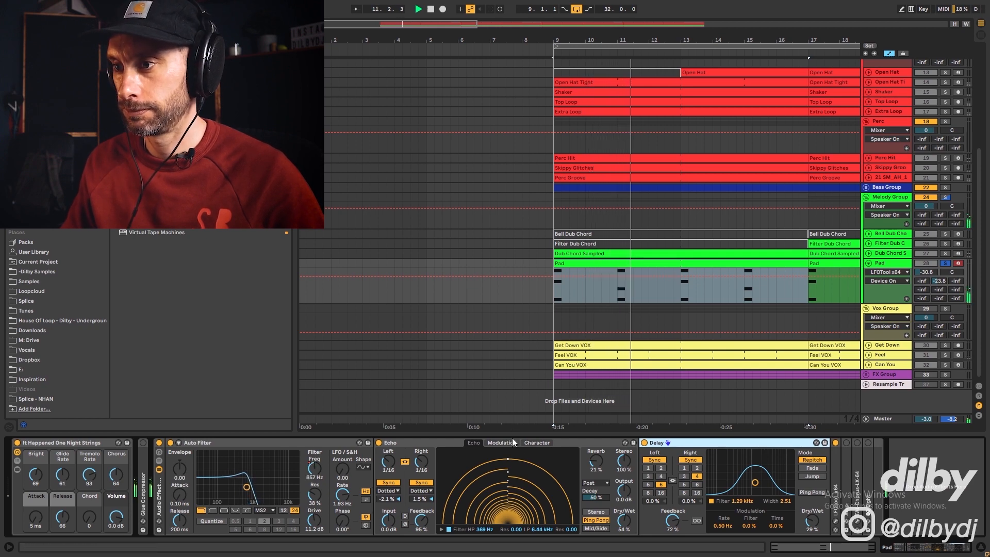
{"action": "double_click", "coordinate": [574, 444]}
Switch on the Amp device in the Pad's effect rack and play the pad through it
{"action": "double_click", "coordinate": [531, 443]}
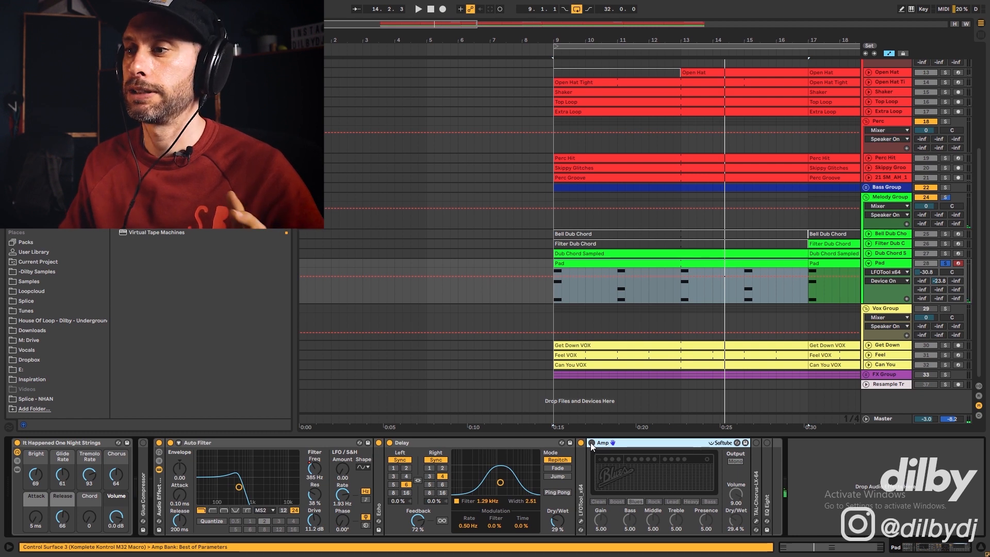
{"action": "left_click", "coordinate": [591, 442]}
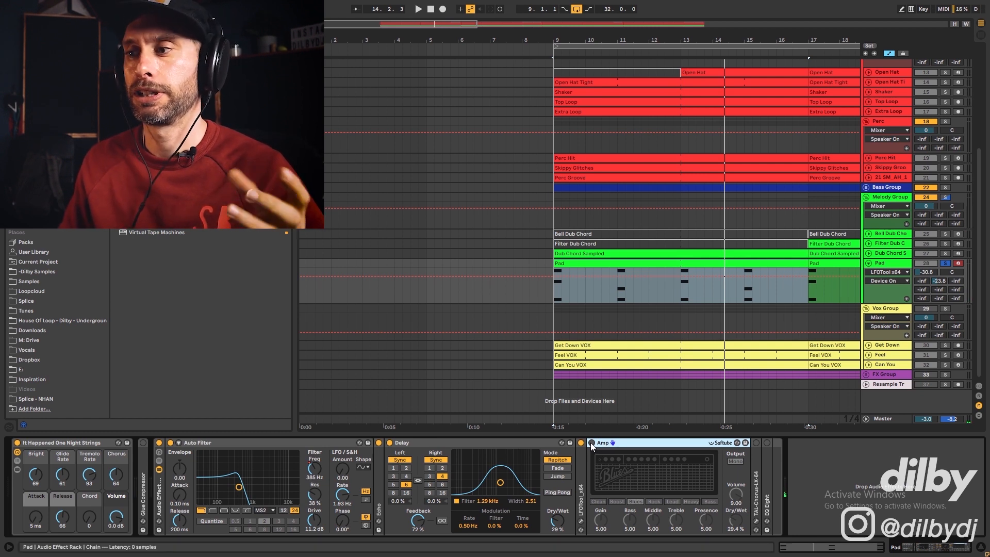
{"action": "key", "text": "space"}
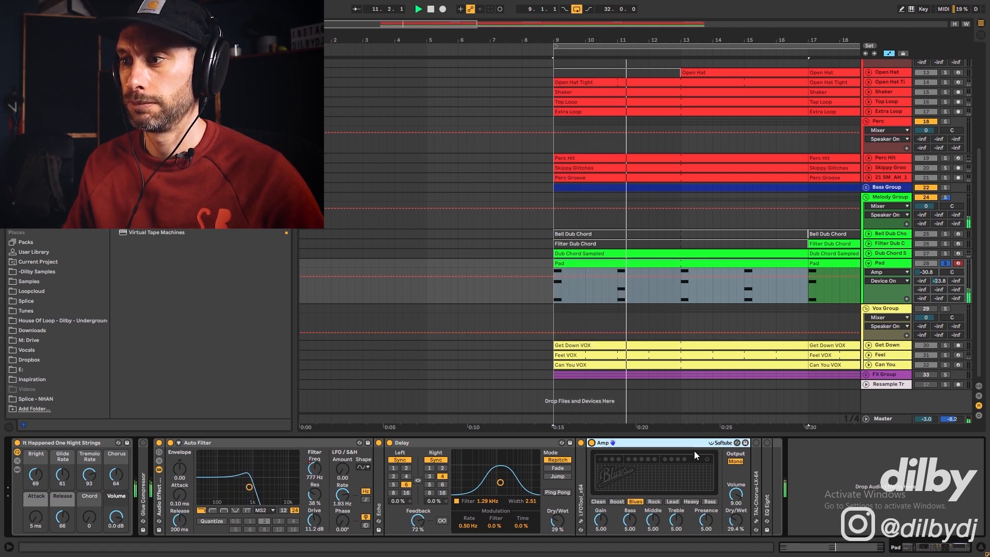
Switch on and unfold the TAL-Chorus in the Pad's rack and play the pad from bar 9 with it
{"action": "left_click", "coordinate": [756, 442]}
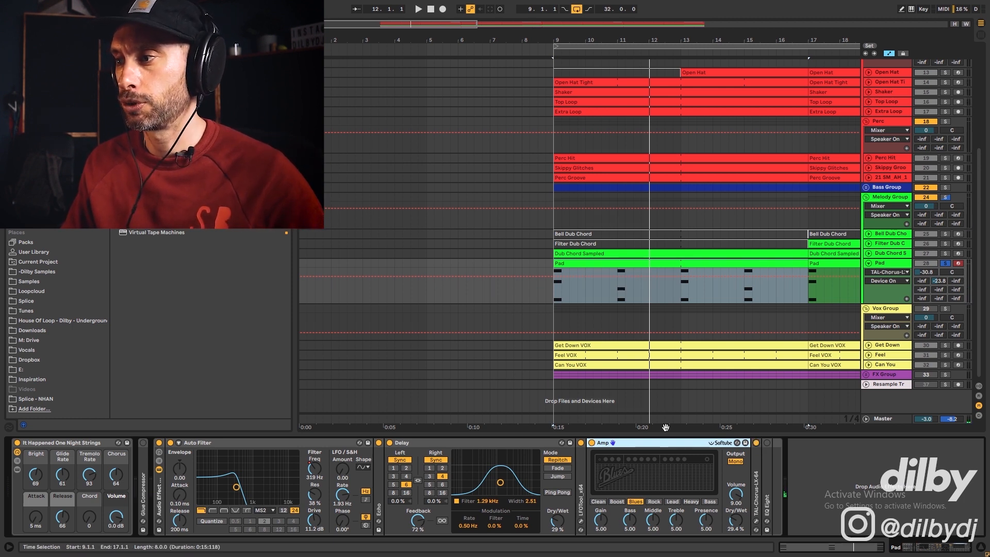
{"action": "double_click", "coordinate": [757, 485]}
{"action": "key", "text": "space"}
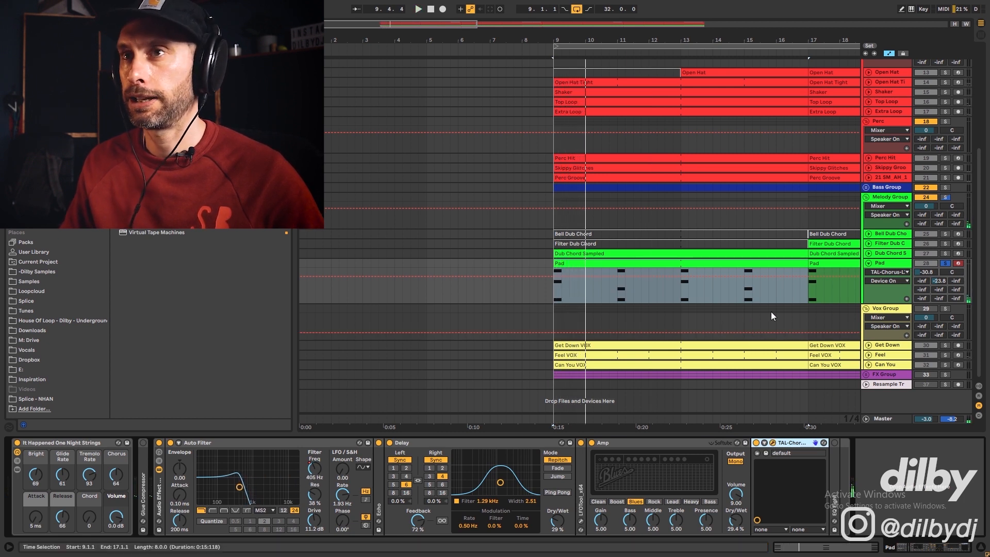
{"action": "key", "text": "space"}
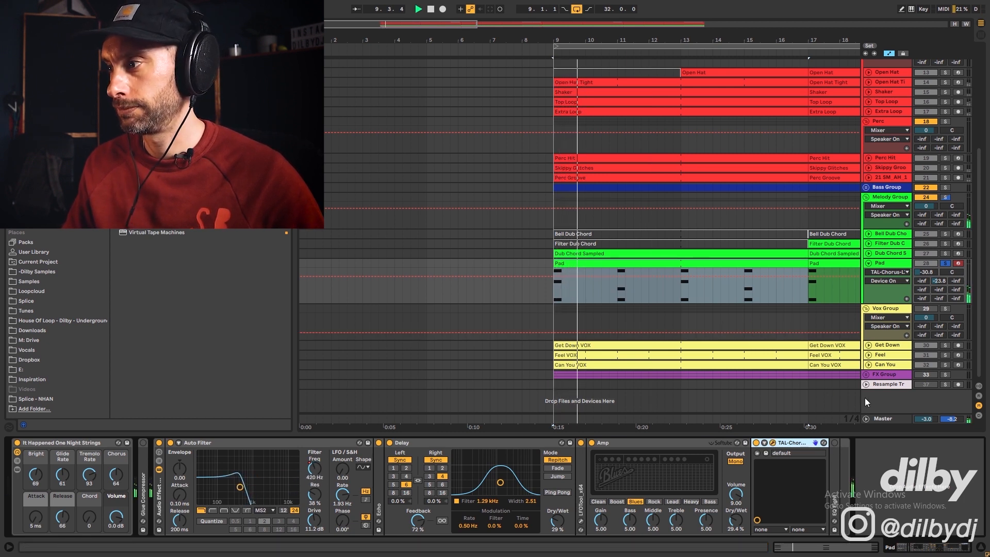
{"action": "key", "text": "space"}
Unfold and switch on the Pad's EQ Eight, and play the pad with the EQ bypassed and active for comparison
{"action": "double_click", "coordinate": [835, 472]}
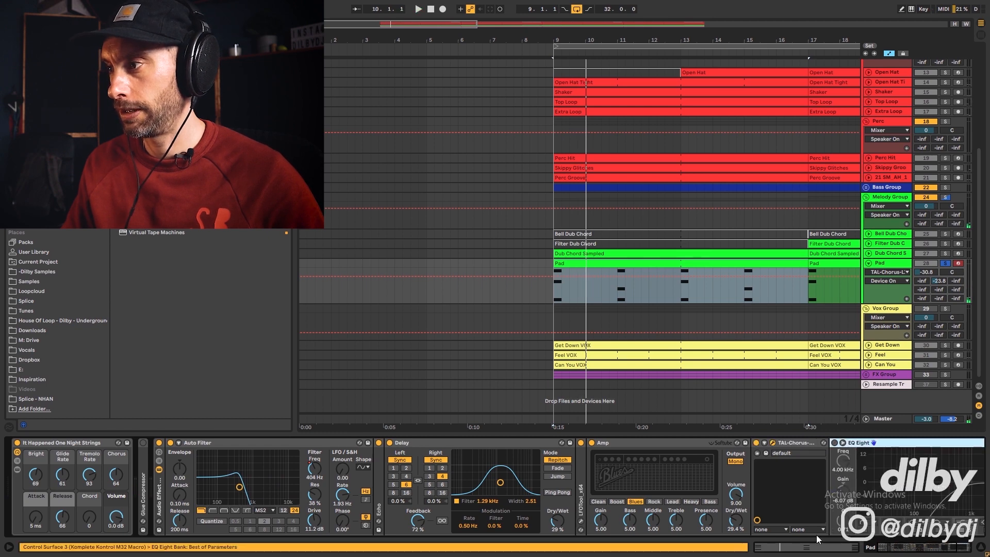
{"action": "left_click", "coordinate": [834, 442]}
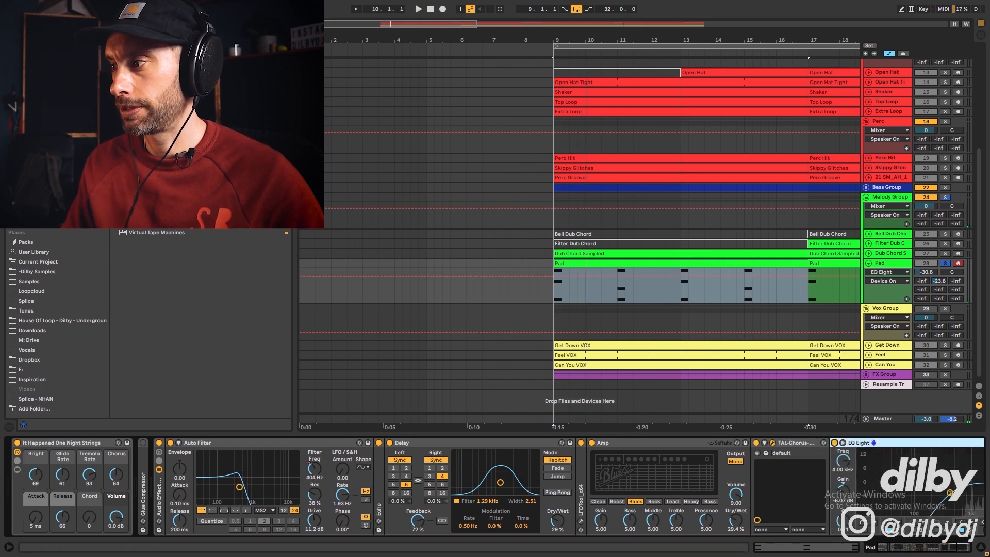
{"action": "left_click", "coordinate": [926, 548]}
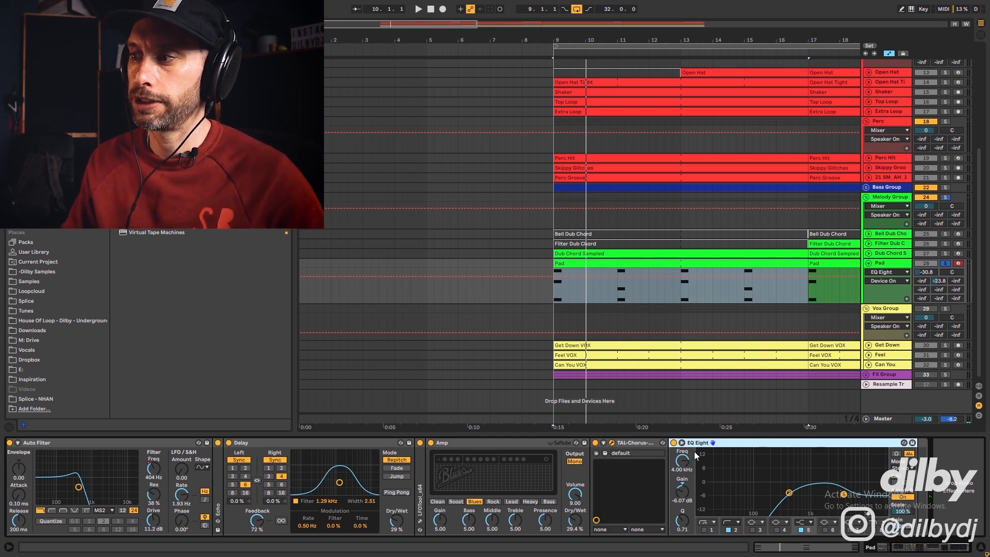
{"action": "left_click", "coordinate": [673, 443]}
{"action": "key", "text": "space"}
{"action": "left_click", "coordinate": [673, 443]}
{"action": "key", "text": "space"}
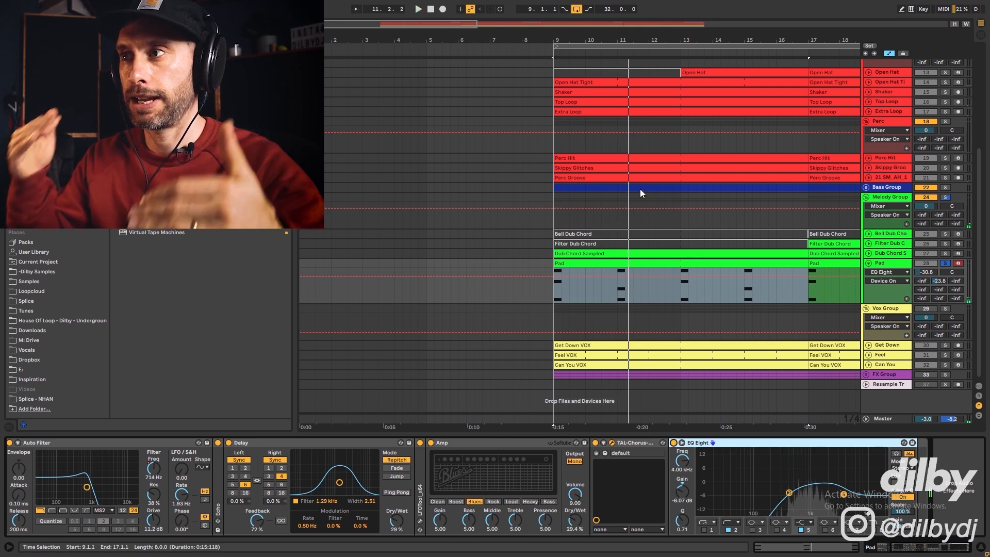
Bring up the Pad track's devices and play the pad from bar 9 with its complete effect chain
{"action": "left_click", "coordinate": [775, 178]}
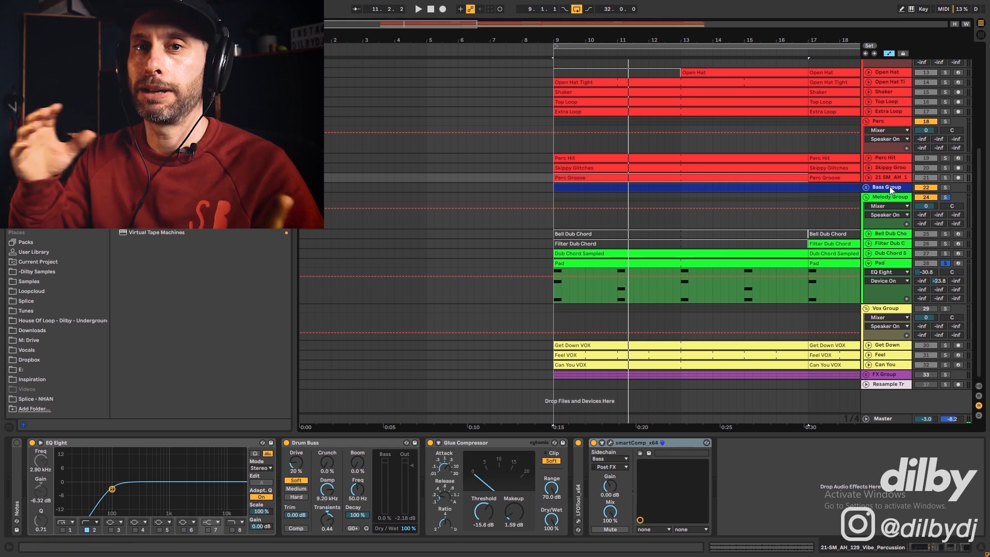
{"action": "left_click", "coordinate": [886, 263]}
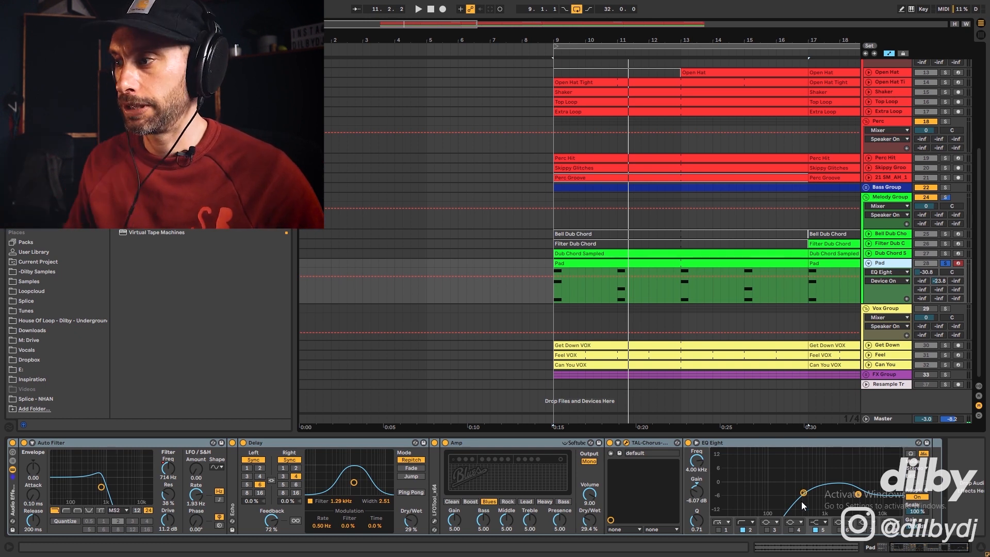
{"action": "key", "text": "space"}
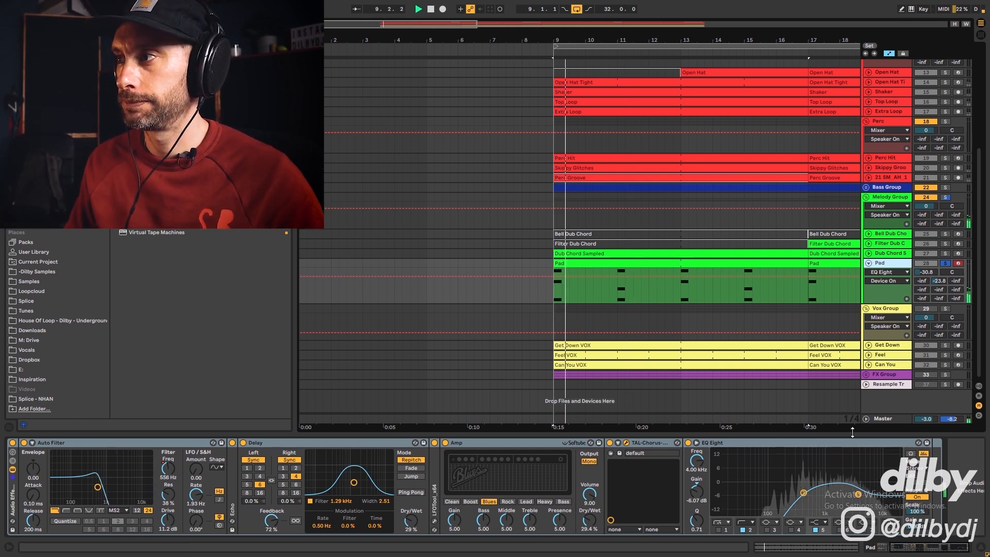
Fold the Pad track and open the Dub Chord Sampled clip to look at its MIDI notes
{"action": "left_click", "coordinate": [868, 263]}
{"action": "left_click", "coordinate": [868, 253]}
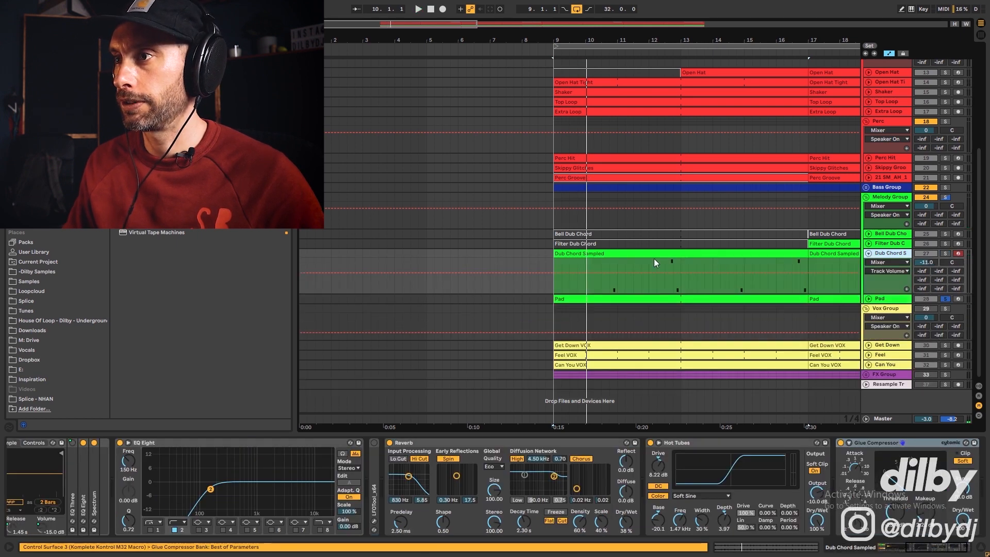
{"action": "double_click", "coordinate": [603, 259]}
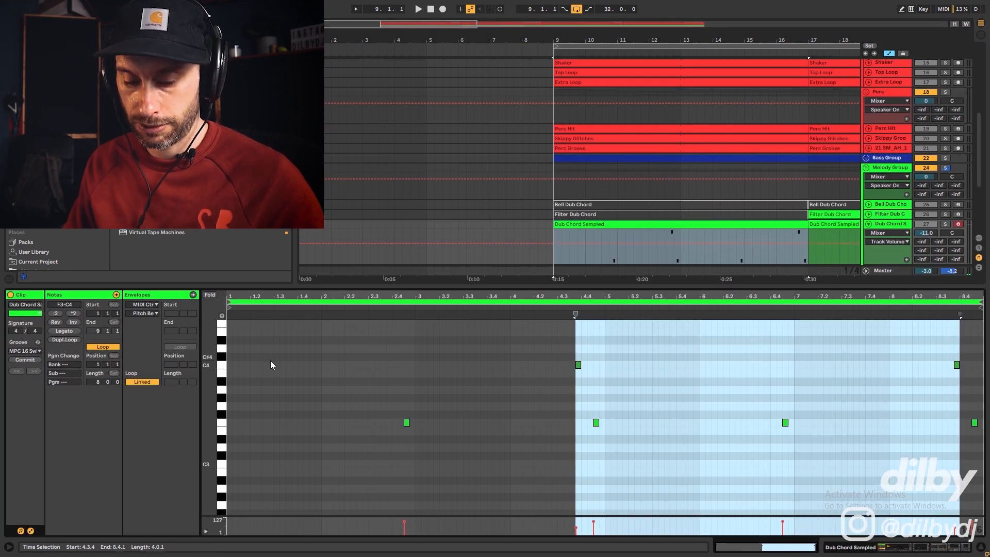
Show the Dub Chord Sampled track's sampler and effects, and play the track soloed with its effects bypassed
{"action": "left_click", "coordinate": [894, 547]}
{"action": "left_click_drag", "start_coordinate": [894, 547], "coordinate": [789, 547]}
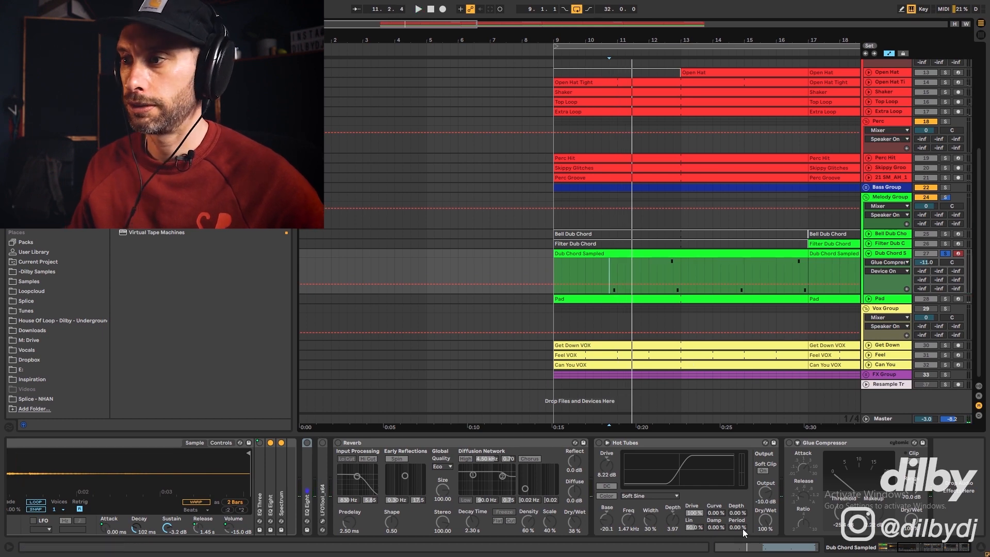
{"action": "left_click_drag", "start_coordinate": [926, 548], "coordinate": [895, 548]}
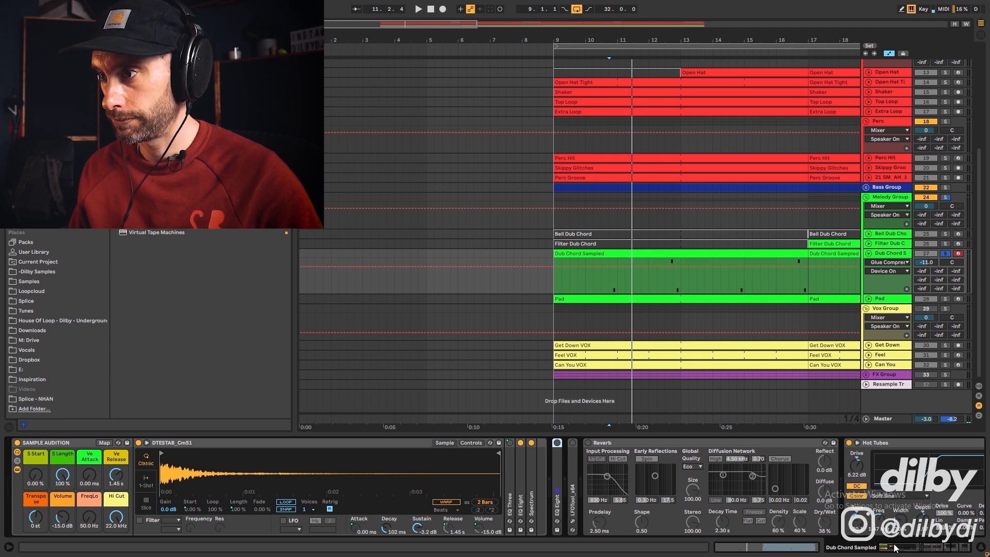
Undo the bypassing of the Dub Chord Sampled effects and play the chord with its processing
{"action": "key", "text": "ctrl+z"}
{"action": "key", "text": "ctrl+z"}
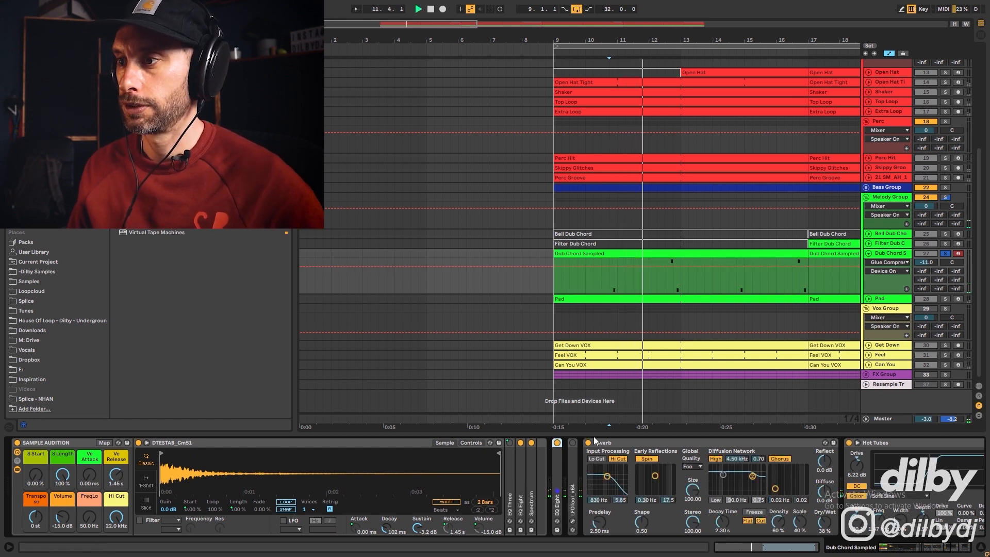
{"action": "left_click_drag", "start_coordinate": [897, 546], "coordinate": [930, 548]}
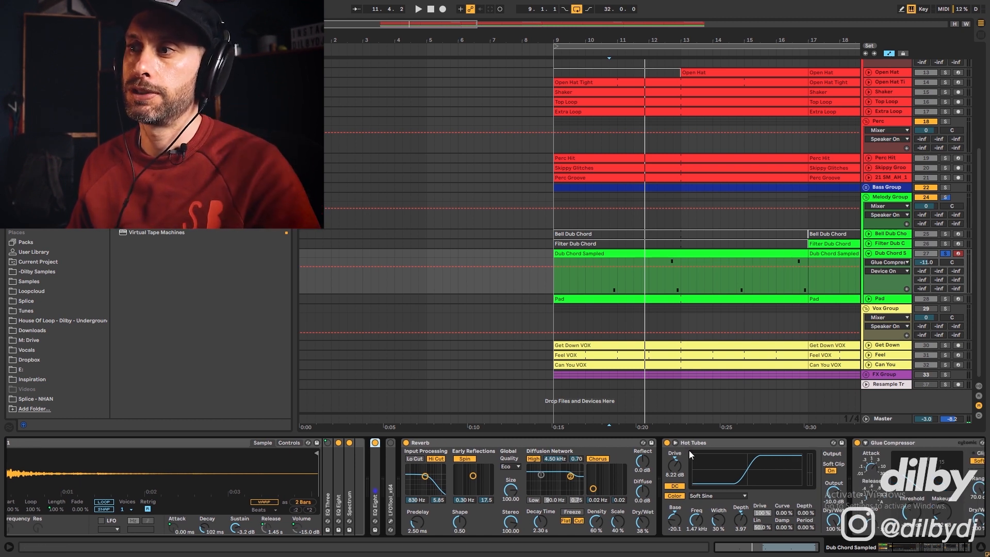
{"action": "left_click_drag", "start_coordinate": [923, 546], "coordinate": [929, 546]}
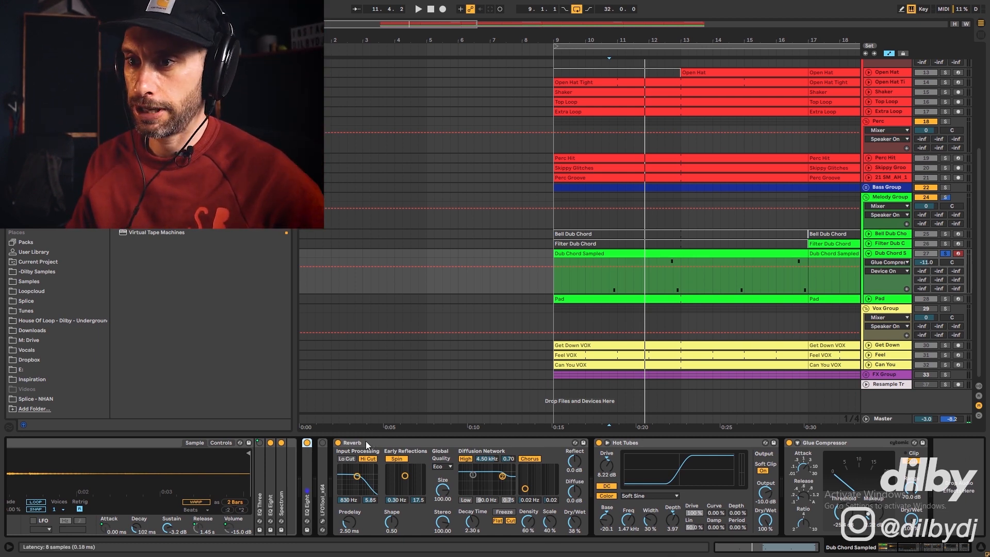
Play the sampled dub chord without and with the Reverb, leaving Hot Tubes and the Glue Compressor bypassed
{"action": "left_click", "coordinate": [339, 442]}
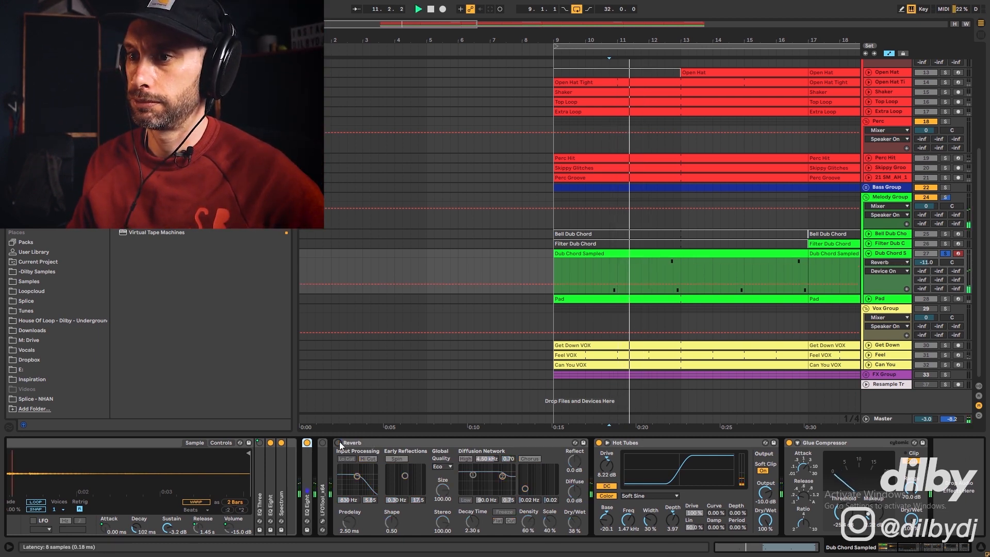
{"action": "left_click", "coordinate": [338, 443]}
{"action": "left_click", "coordinate": [599, 443]}
{"action": "left_click", "coordinate": [789, 443]}
{"action": "key", "text": "space"}
Switch Hot Tubes and the Glue Compressor back on one after the other, playing the dub chord after each
{"action": "left_click", "coordinate": [599, 443]}
{"action": "key", "text": "space"}
{"action": "key", "text": "space"}
{"action": "left_click", "coordinate": [788, 442]}
{"action": "key", "text": "space"}
{"action": "key", "text": "space"}
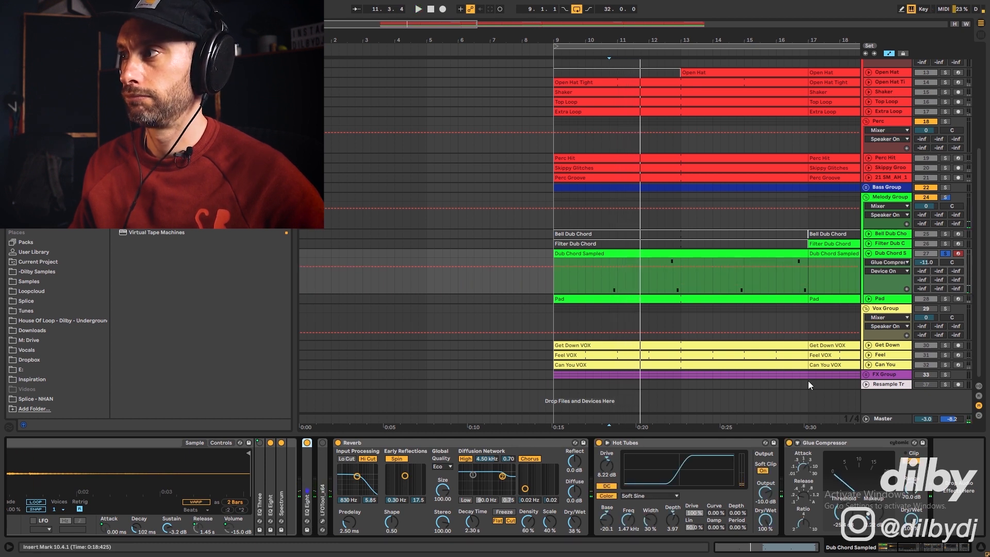
Unsolo the Dub Chord Sampled track, play it with all the other tracks, and fold it
{"action": "left_click", "coordinate": [945, 253]}
{"action": "key", "text": "space"}
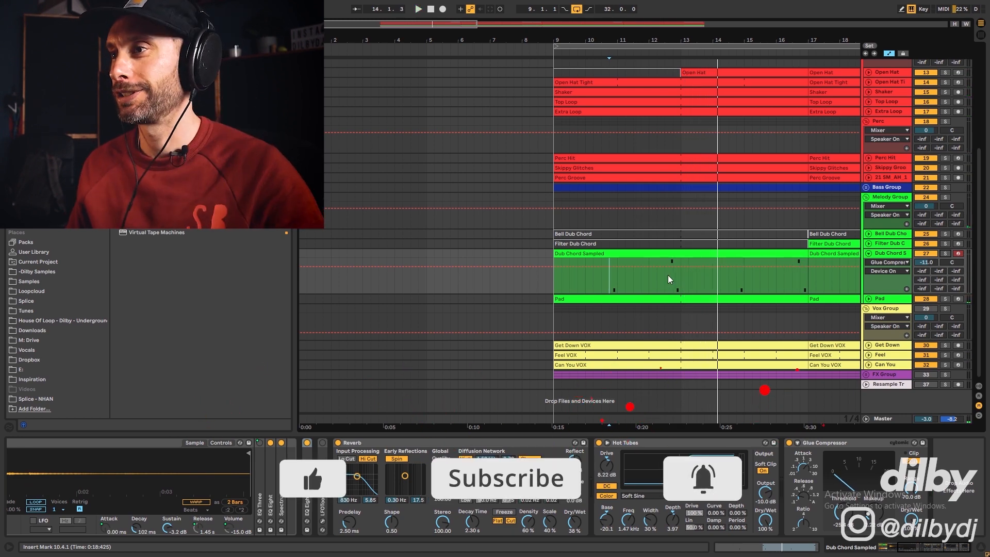
{"action": "left_click", "coordinate": [869, 254]}
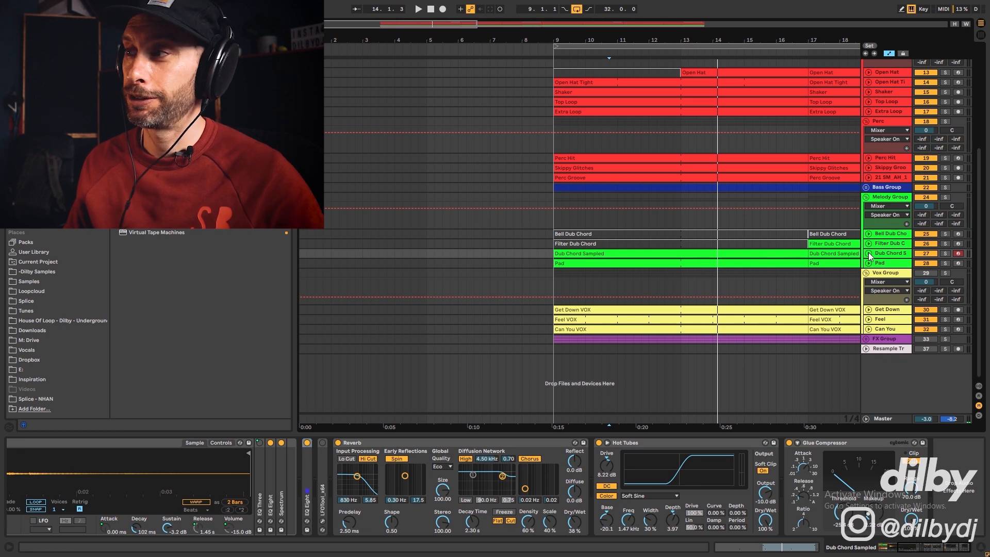
Unfold the Filter Dub Chord and Dub Chord Sampled tracks to compare their note patterns in the arrangement
{"action": "left_click", "coordinate": [869, 244]}
{"action": "scroll", "coordinate": [570, 276], "scroll_direction": "right", "scroll_amount": 3}
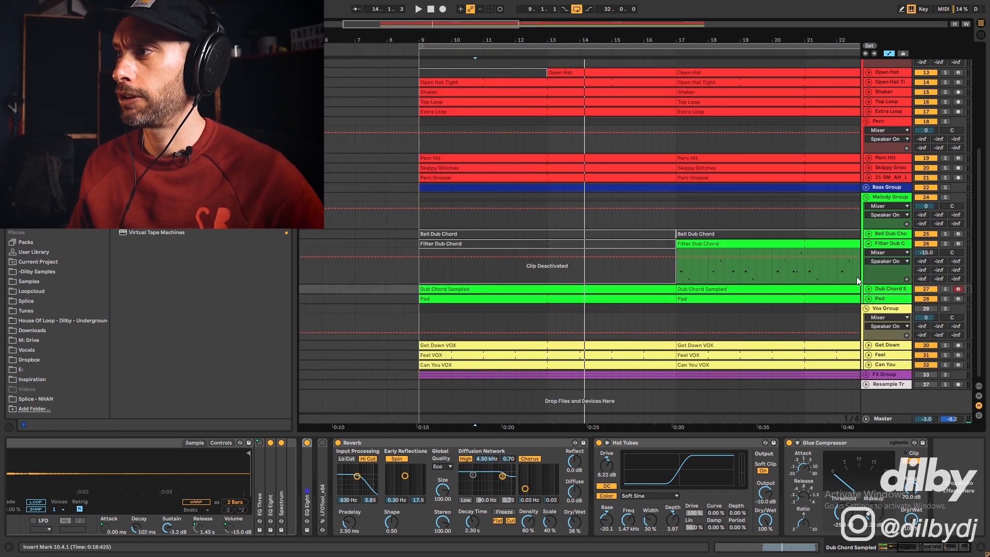
{"action": "left_click", "coordinate": [868, 291]}
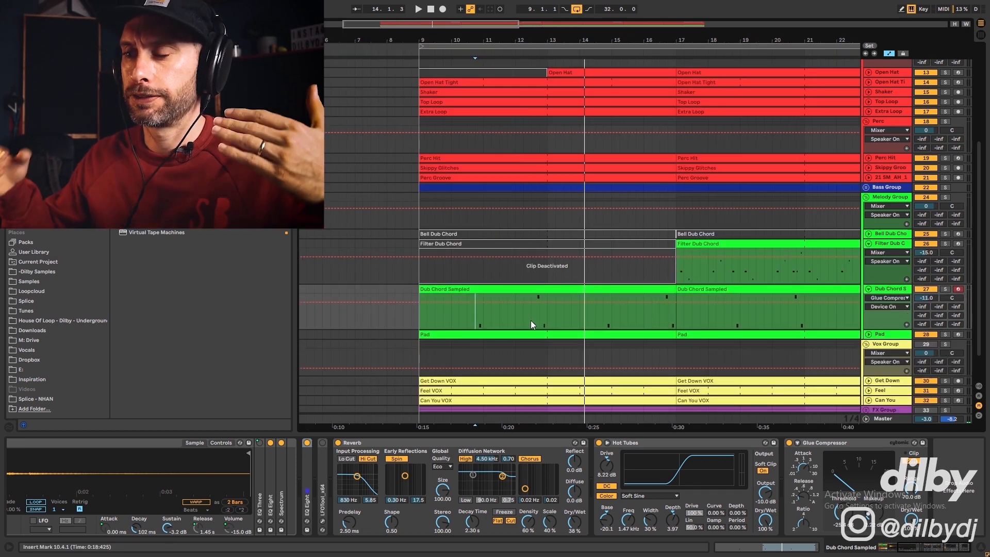
{"action": "left_click_drag", "start_coordinate": [457, 311], "coordinate": [473, 312]}
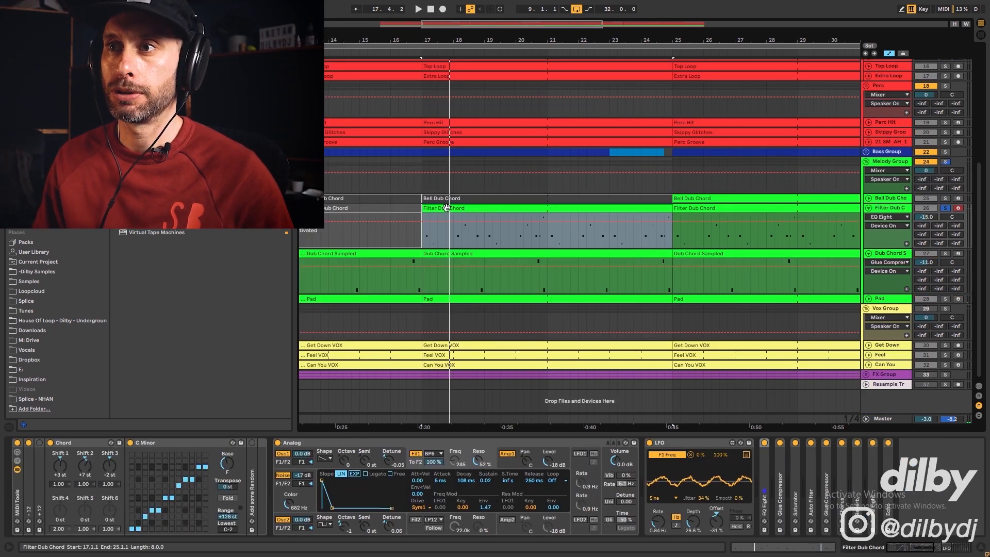
Play the Filter Dub Chord from bar 17, both soloed and together with the other tracks
{"action": "key", "text": "space"}
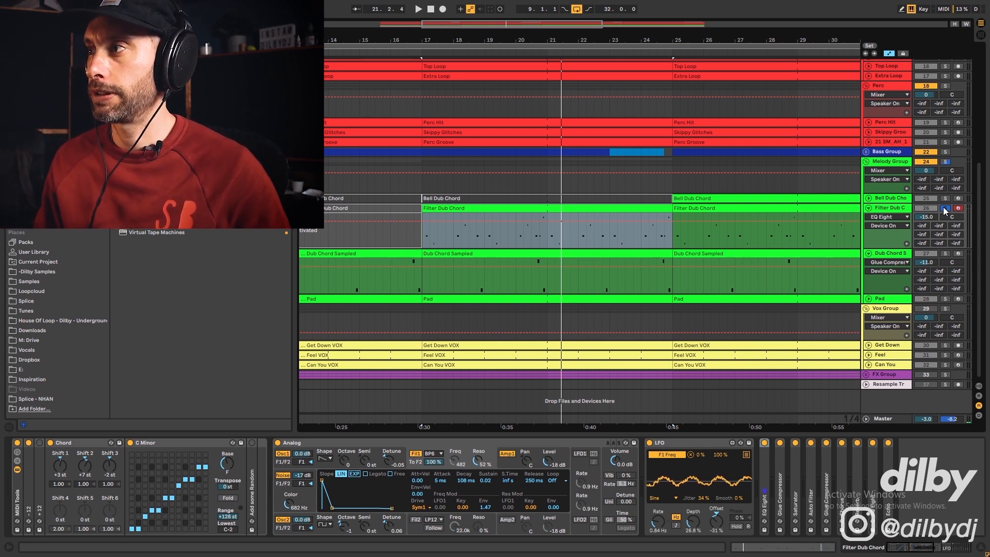
{"action": "key", "text": "space"}
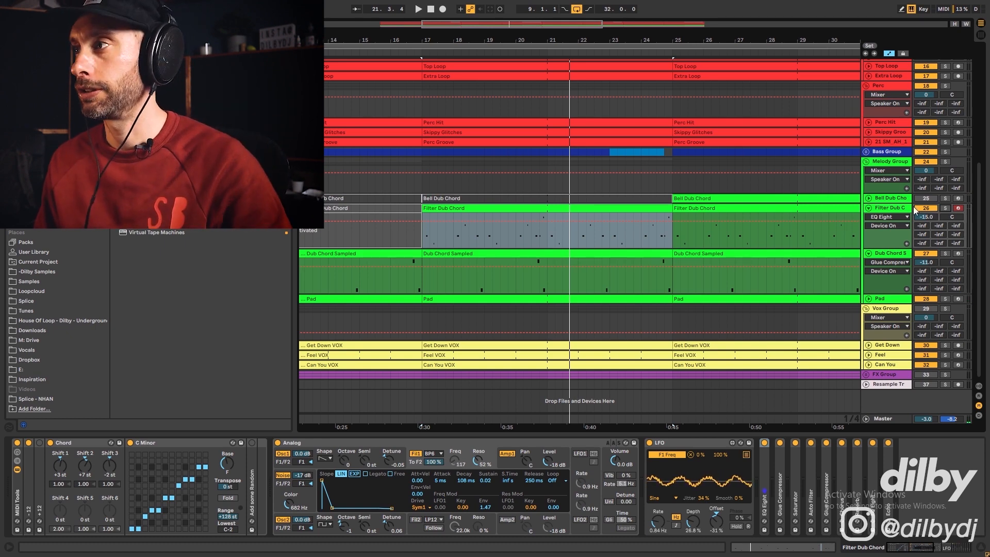
Examine the MIDI notes of the Filter Dub Chord clip at bar 17 and the track's Chord and C Minor scale devices
{"action": "double_click", "coordinate": [477, 242]}
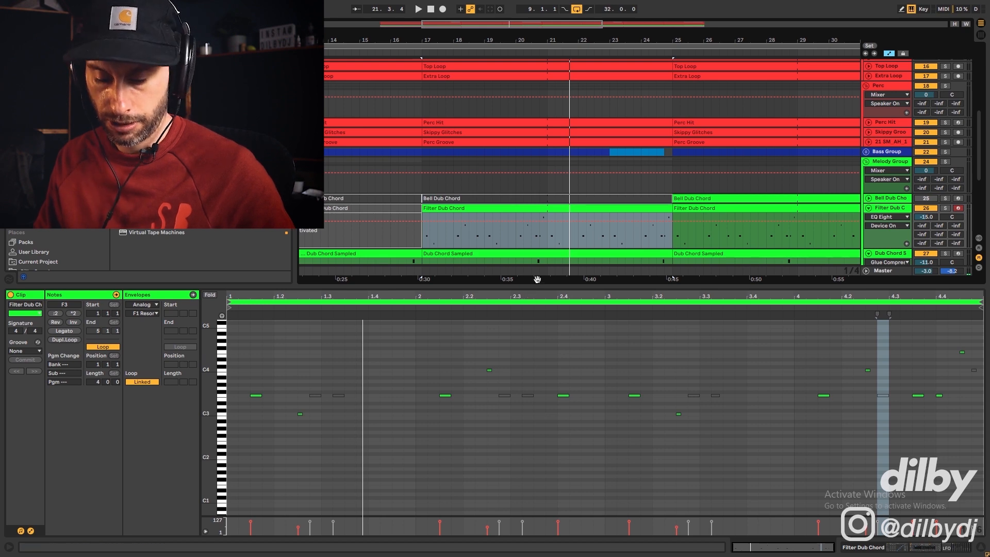
{"action": "key", "text": "shift+Tab"}
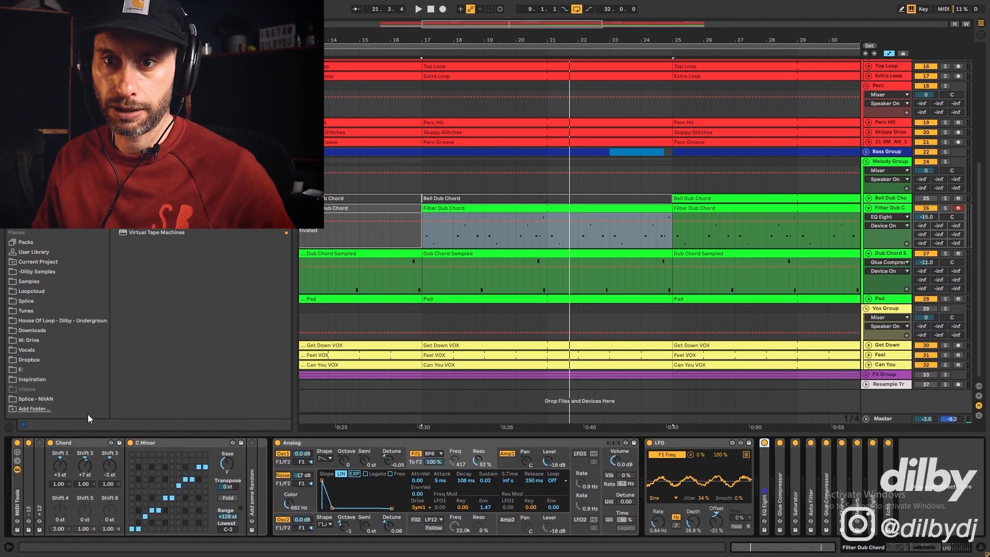
{"action": "left_click", "coordinate": [112, 475]}
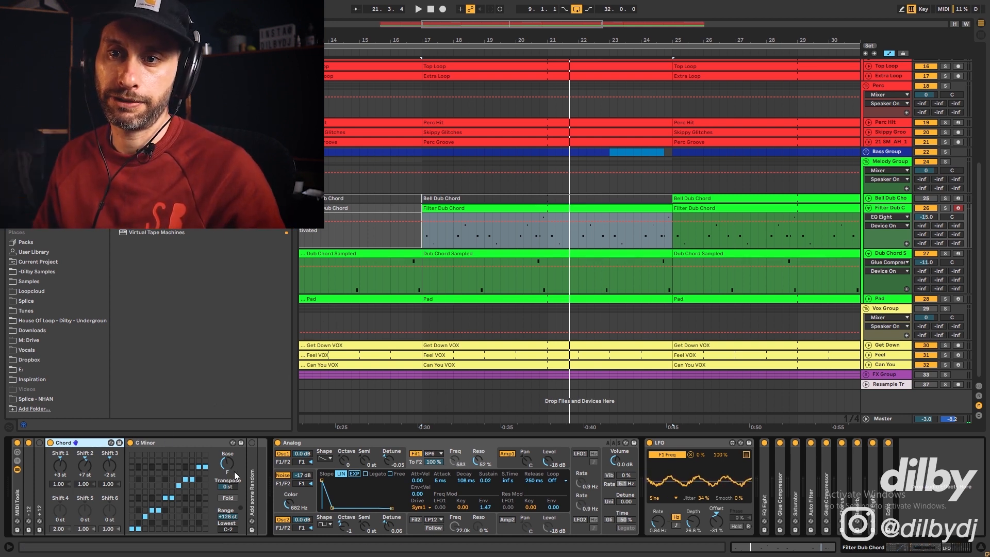
{"action": "left_click", "coordinate": [153, 441]}
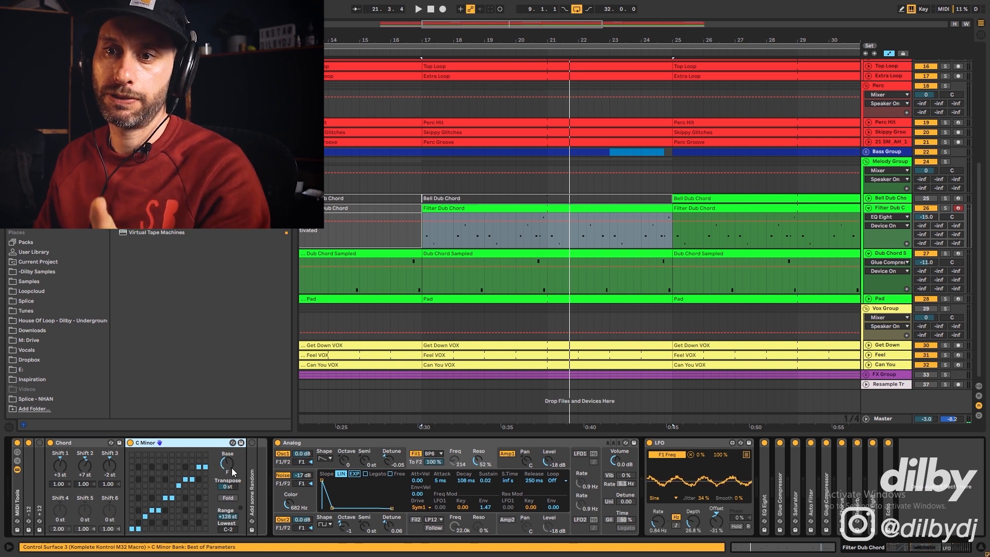
Group all the audio effects after the LFO on the Filter Dub Chord track into an Audio Effect Rack
{"action": "left_click", "coordinate": [342, 451]}
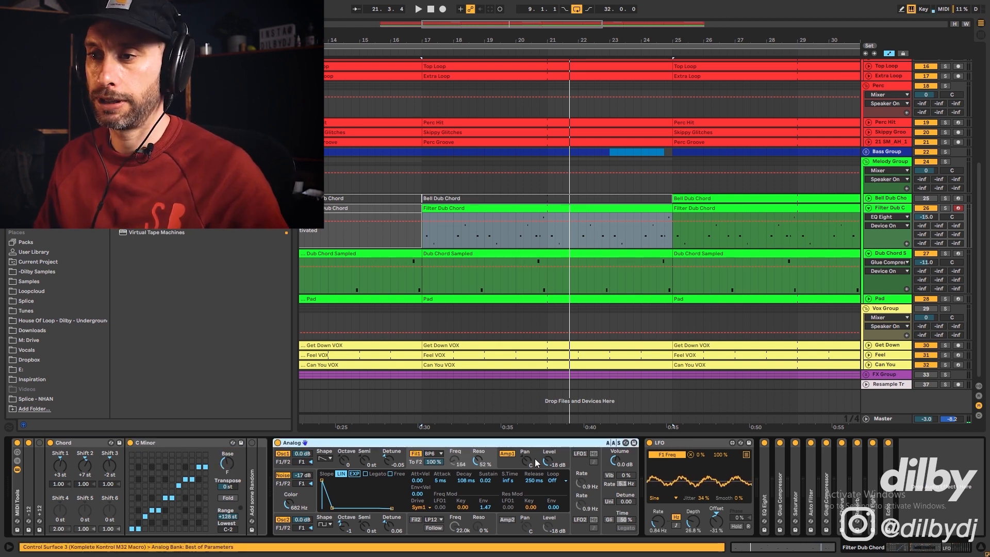
{"action": "left_click", "coordinate": [765, 470]}
{"action": "key", "text": "ctrl+a"}
{"action": "key", "text": "ctrl+g"}
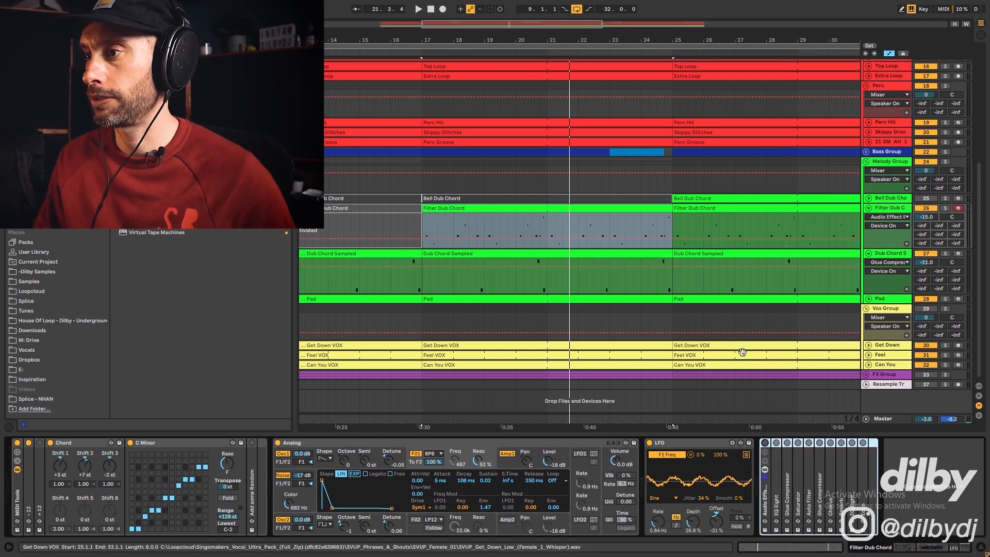
Bypass the LFO and play the Filter Dub Chord track soloed to hear the unprocessed Analog synth
{"action": "left_click", "coordinate": [649, 442]}
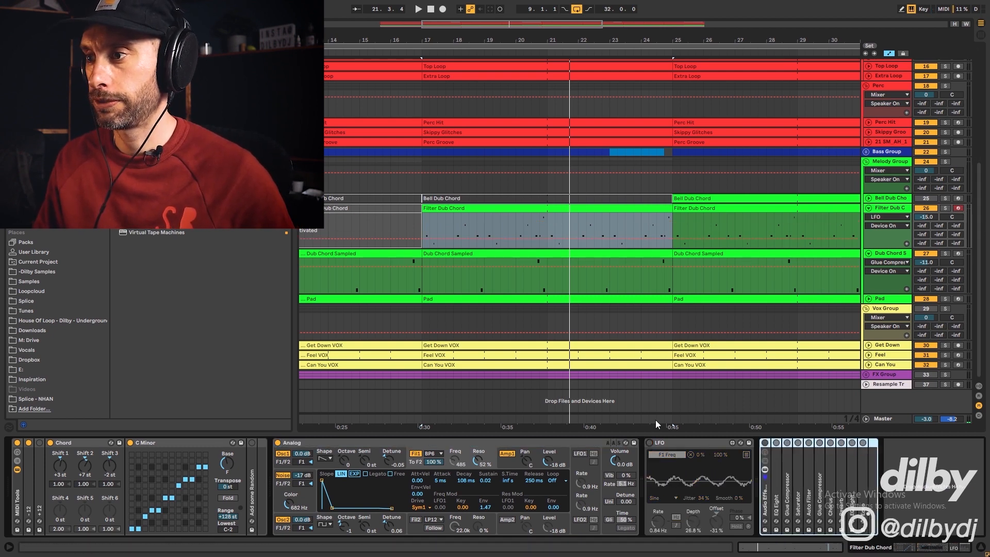
{"action": "key", "text": "space"}
{"action": "left_click", "coordinate": [944, 209]}
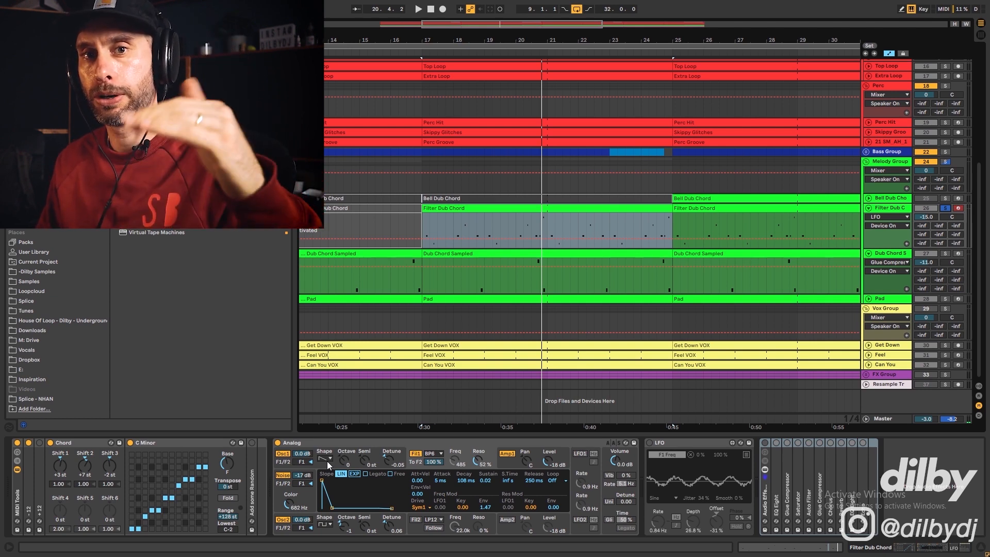
Examine the Analog synth's amp envelope, filter envelope, and filter frequency and resonance settings
{"action": "left_click", "coordinate": [513, 465]}
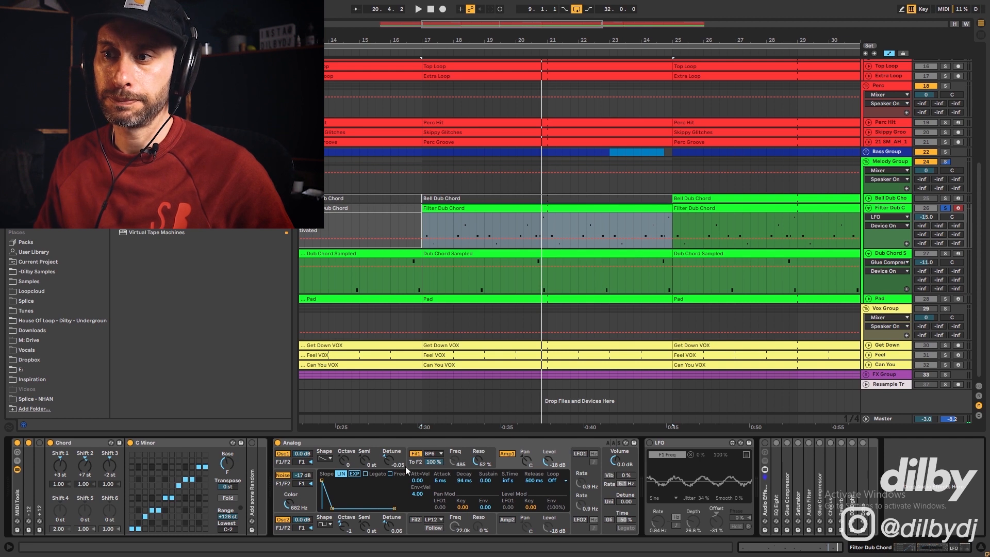
{"action": "left_click", "coordinate": [462, 450]}
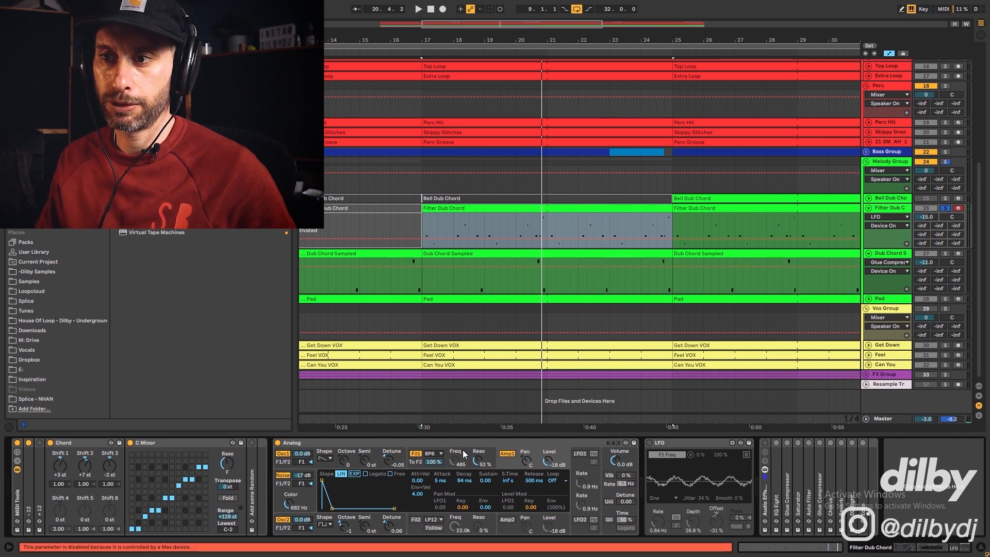
{"action": "left_click", "coordinate": [489, 453]}
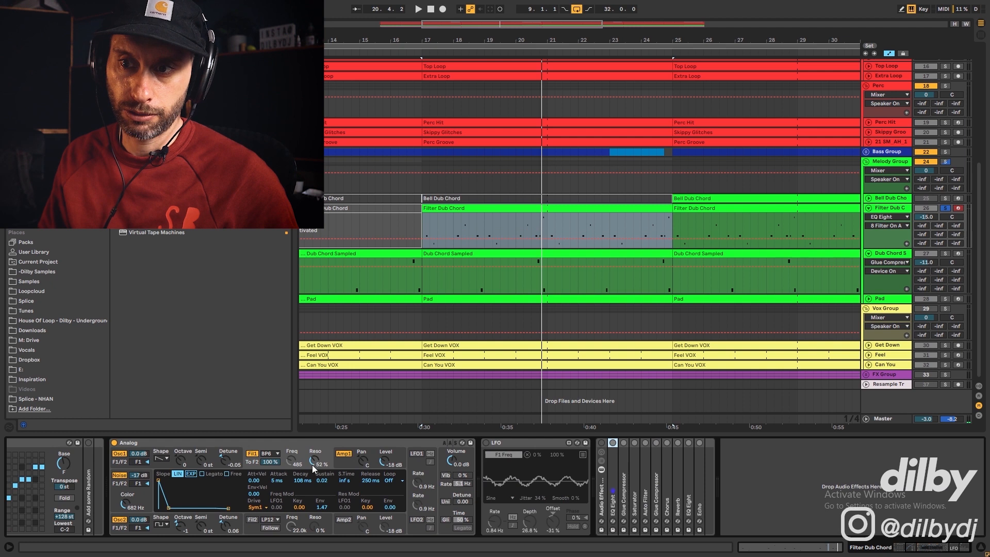
{"action": "left_click", "coordinate": [301, 464]}
{"action": "left_click", "coordinate": [295, 462]}
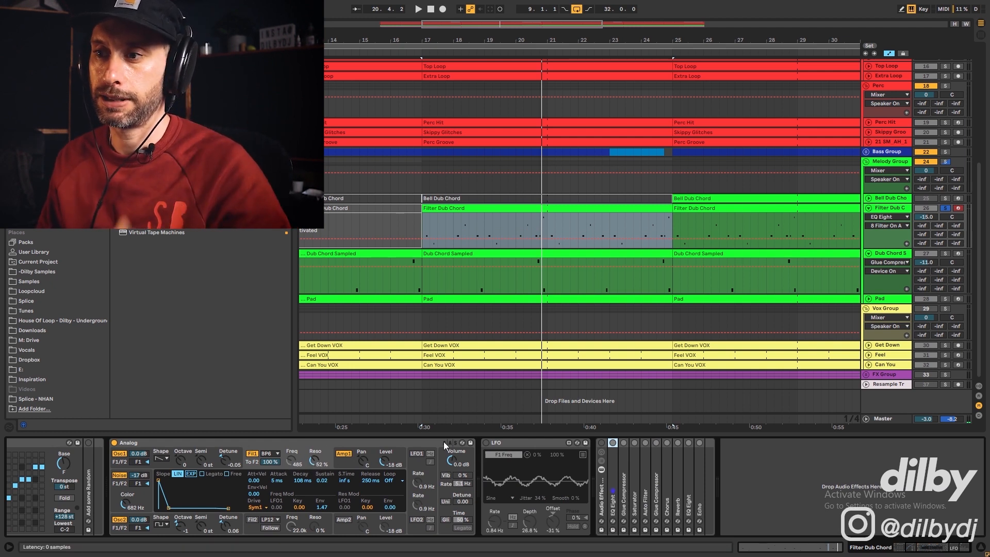
{"action": "left_click", "coordinate": [292, 461]}
{"action": "left_click", "coordinate": [294, 460]}
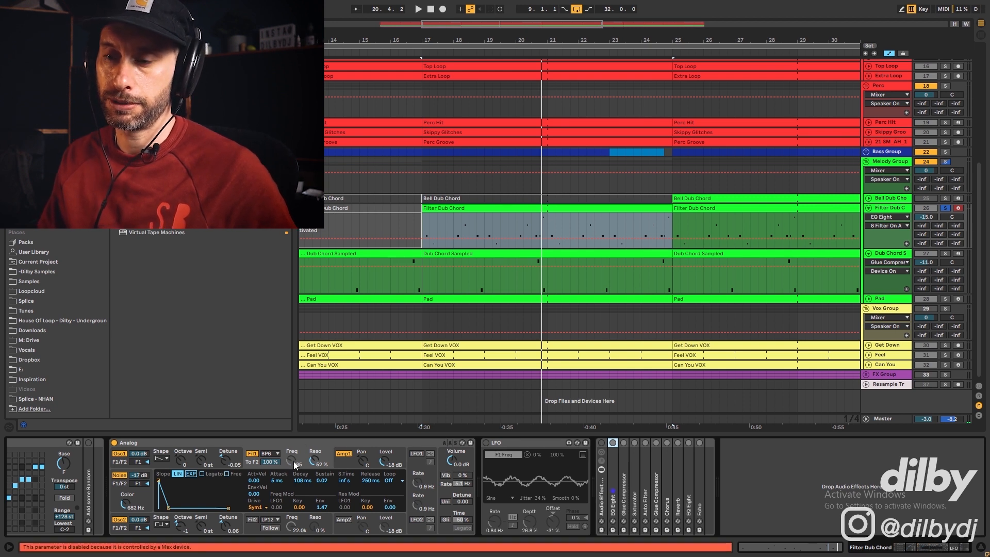
Turn the LFO back on and play the Filter Dub Chord with its modulated Analog filter frequency
{"action": "left_click", "coordinate": [486, 444]}
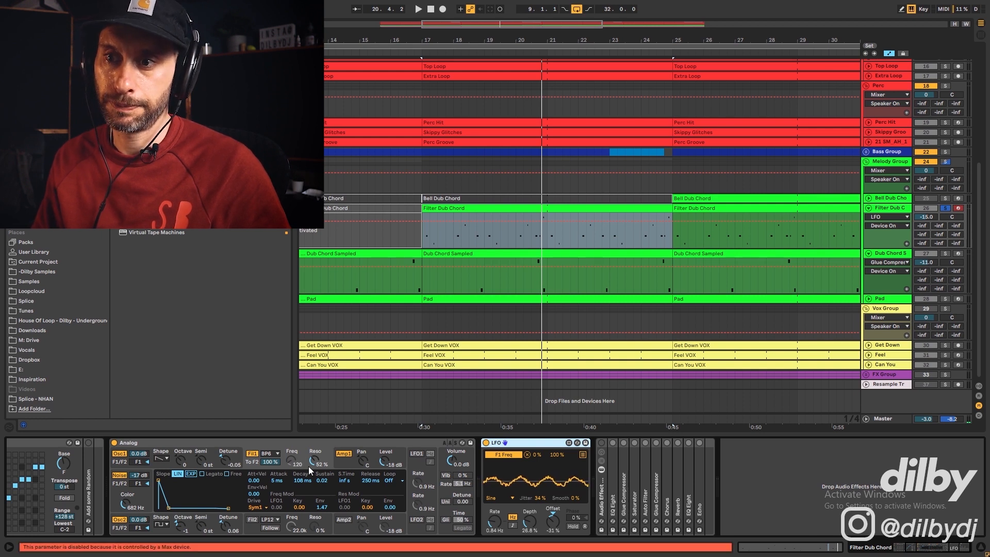
{"action": "left_click", "coordinate": [292, 462]}
{"action": "left_click", "coordinate": [289, 462]}
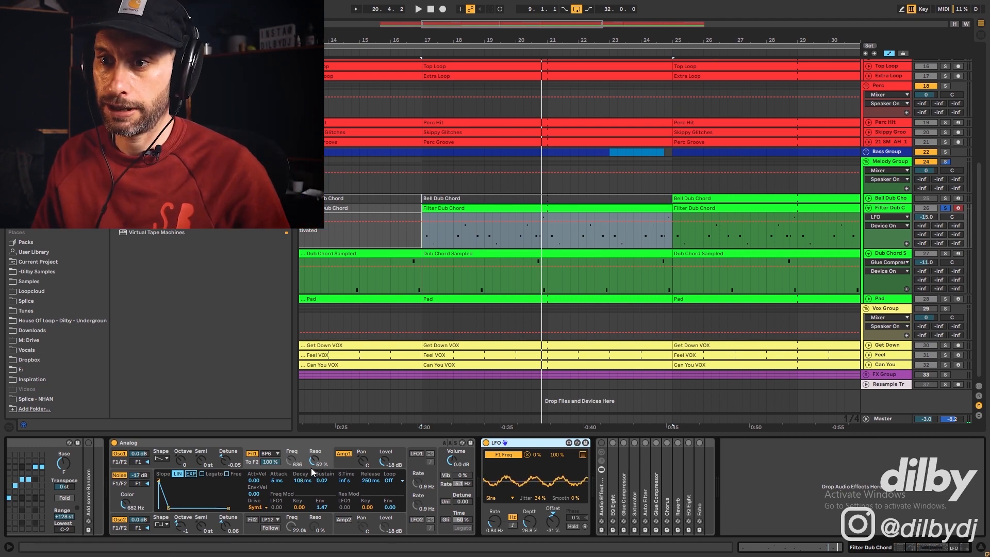
{"action": "left_click", "coordinate": [314, 459]}
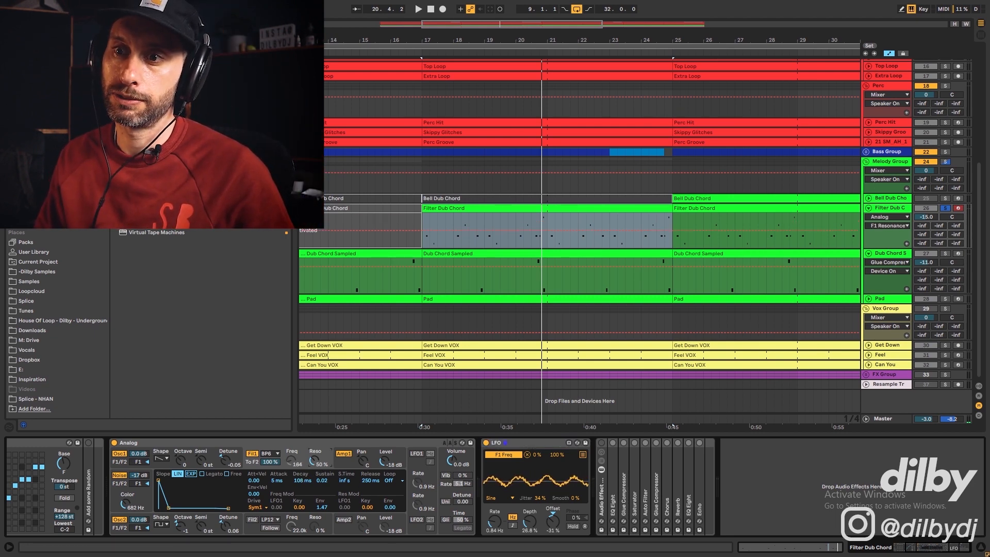
{"action": "key", "text": "space"}
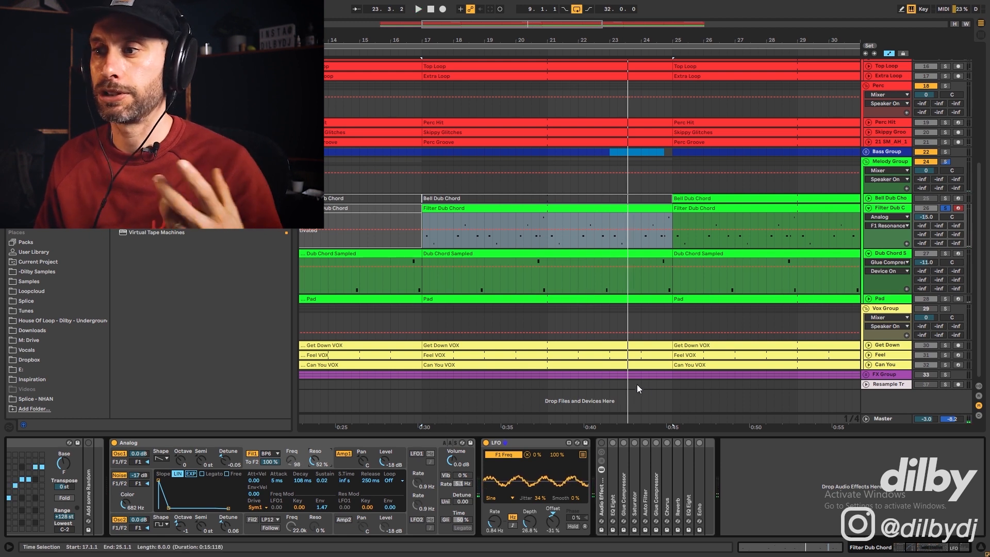
Enable the Audio Effect Rack and bypass the individual effects inside it
{"action": "left_click", "coordinate": [601, 442]}
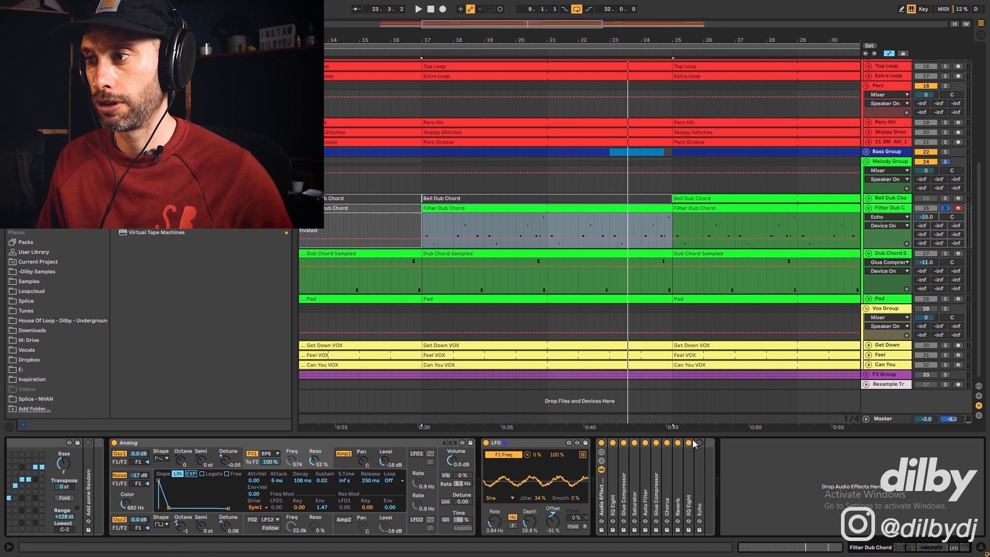
{"action": "left_click", "coordinate": [677, 442]}
{"action": "left_click", "coordinate": [666, 442]}
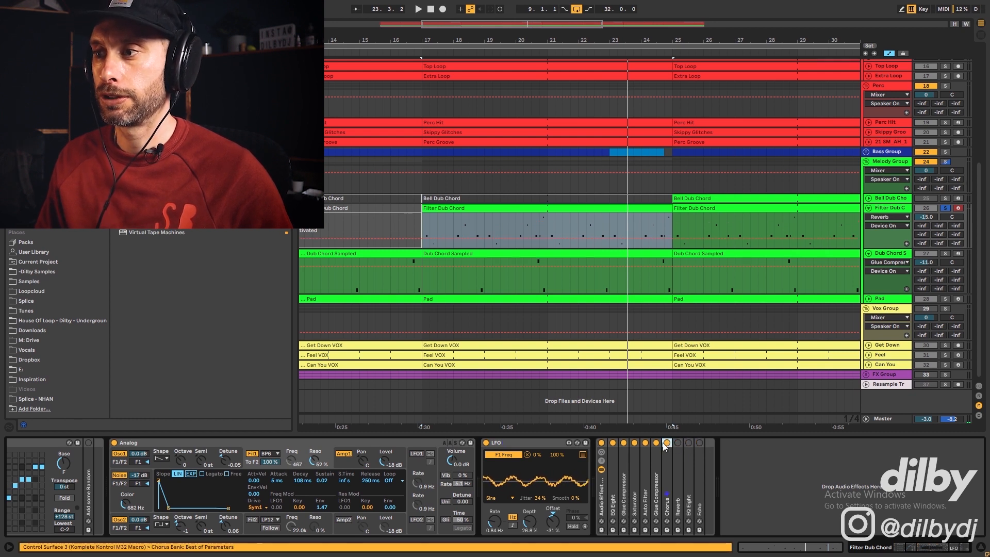
Unfold the rack's first EQ Eight, switch it on during playback to hear its low cut, and fold it
{"action": "left_click", "coordinate": [614, 467]}
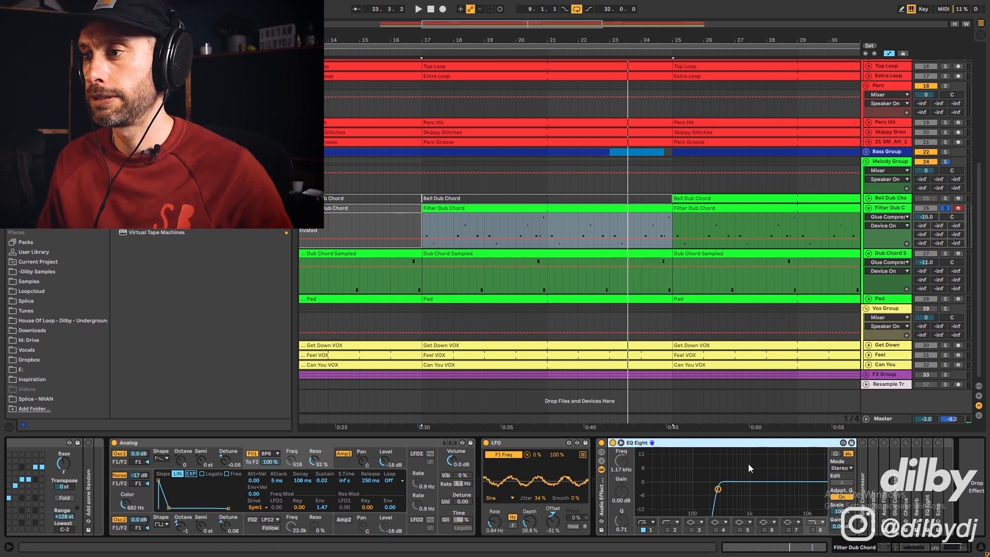
{"action": "left_click", "coordinate": [612, 442]}
{"action": "key", "text": "space"}
{"action": "left_click", "coordinate": [613, 443]}
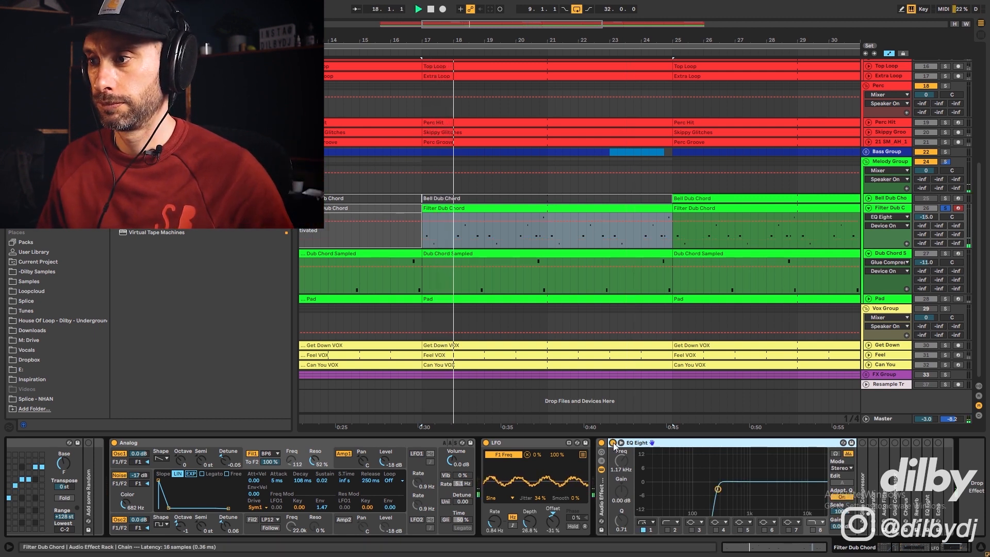
{"action": "double_click", "coordinate": [789, 445]}
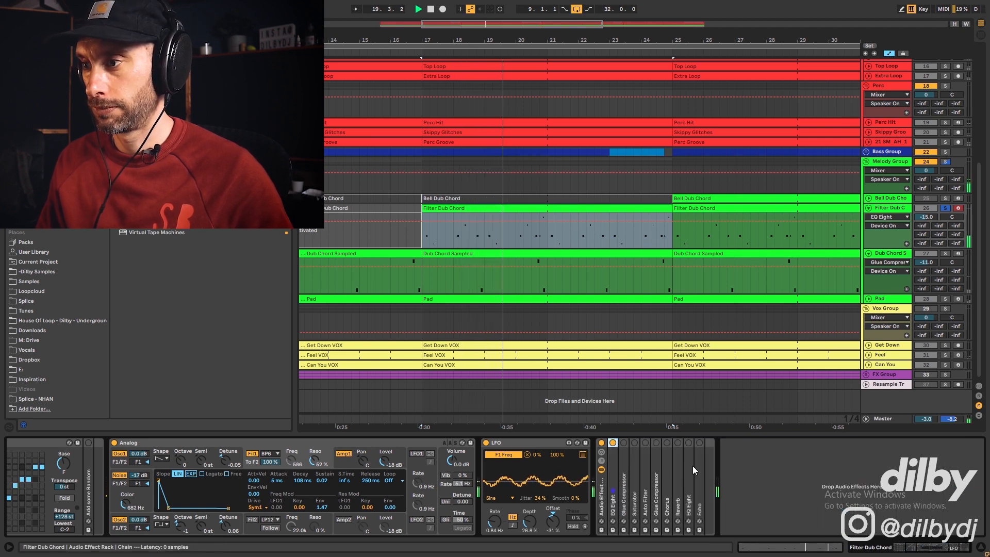
Unfold the first Glue Compressor and the Saturator, and play the track with both switched on
{"action": "double_click", "coordinate": [626, 462]}
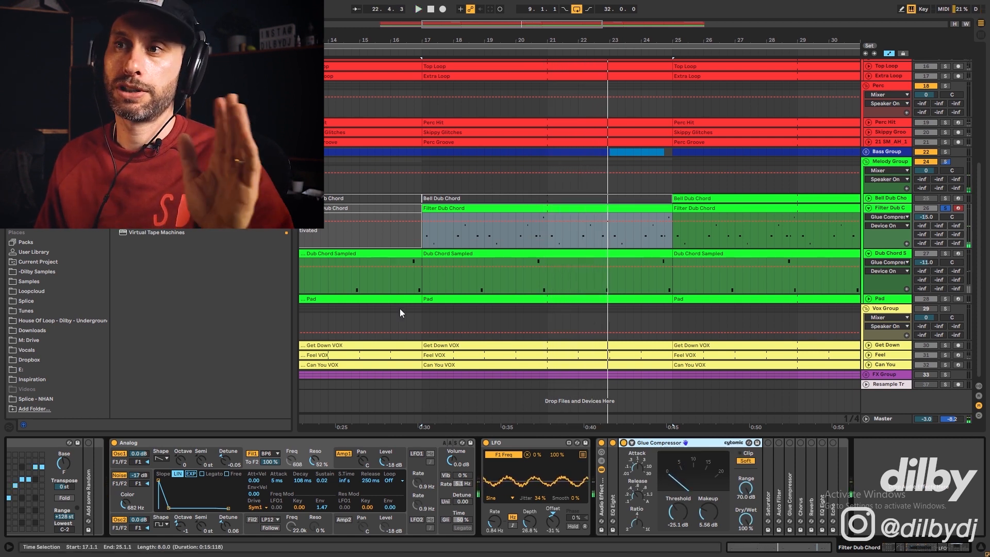
{"action": "left_click", "coordinate": [297, 451]}
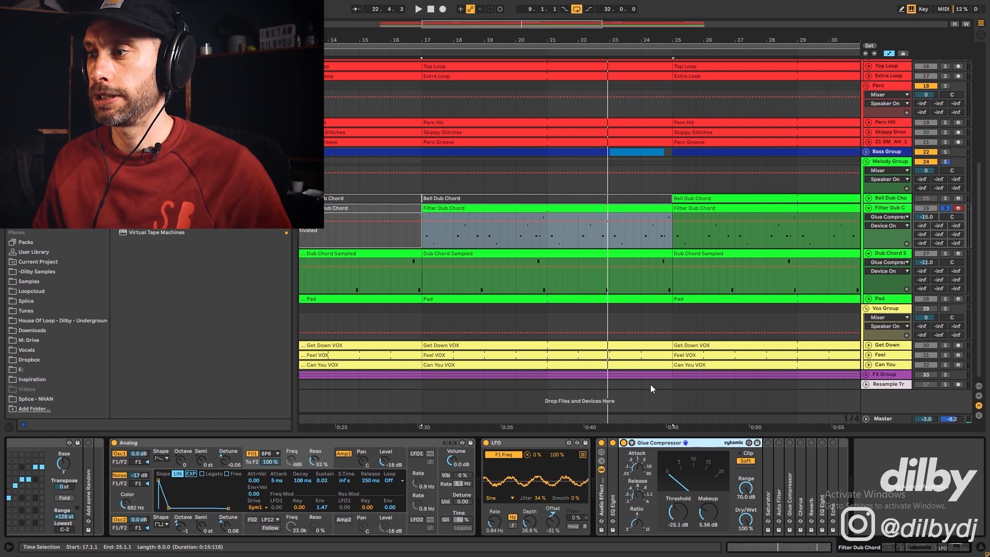
{"action": "left_click", "coordinate": [768, 443]}
{"action": "key", "text": "space"}
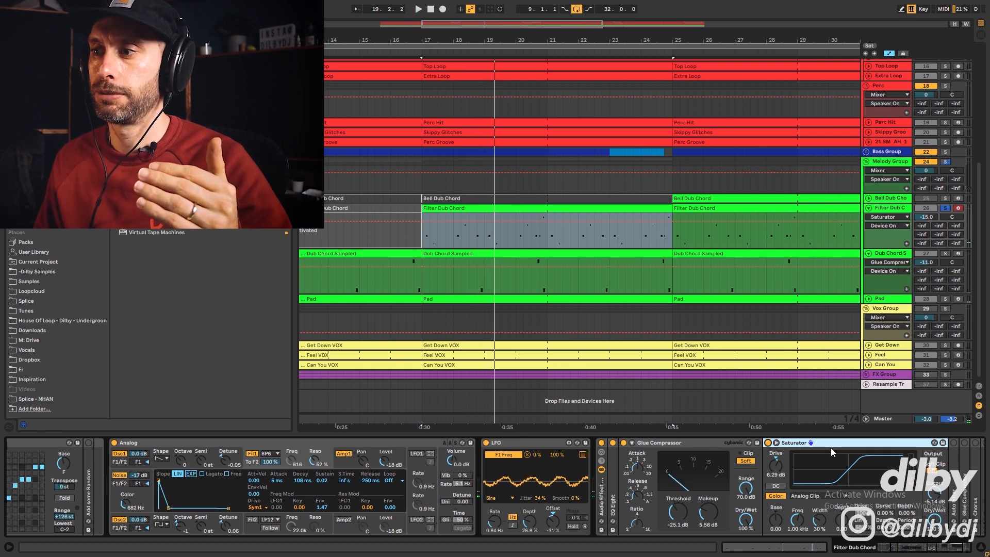
Unfold the Auto Filter in the rack and play the track with it switched on
{"action": "left_click_drag", "start_coordinate": [943, 543], "coordinate": [948, 548]}
{"action": "double_click", "coordinate": [858, 452]}
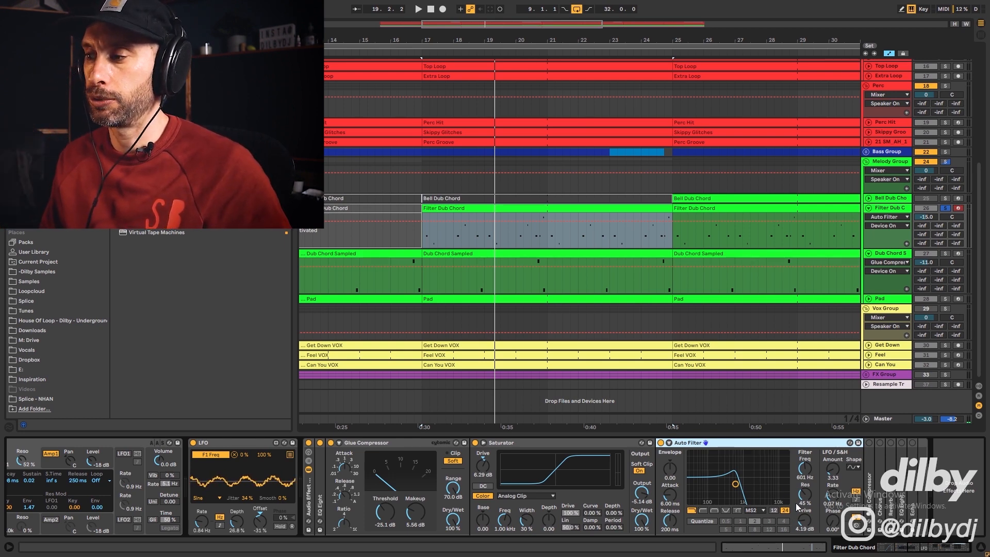
{"action": "key", "text": "space"}
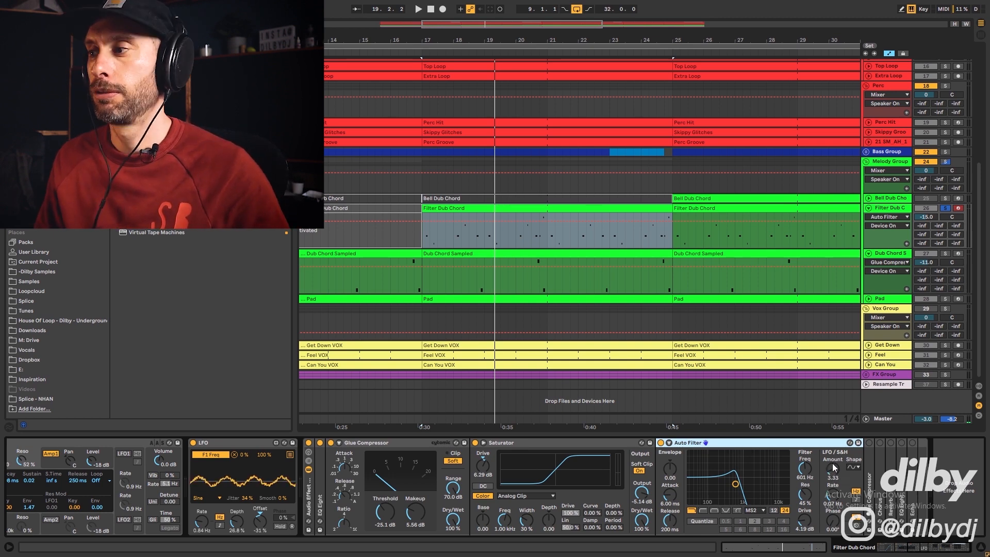
Unfold the second Glue Compressor after the Auto Filter and play the track with it switched on
{"action": "double_click", "coordinate": [870, 485]}
{"action": "left_click_drag", "start_coordinate": [927, 553], "coordinate": [947, 550]}
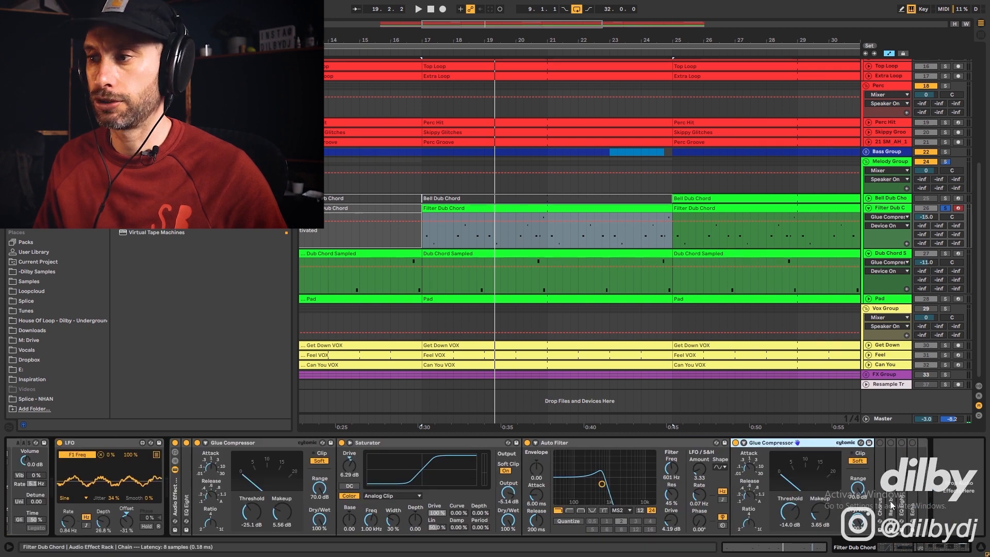
{"action": "key", "text": "space"}
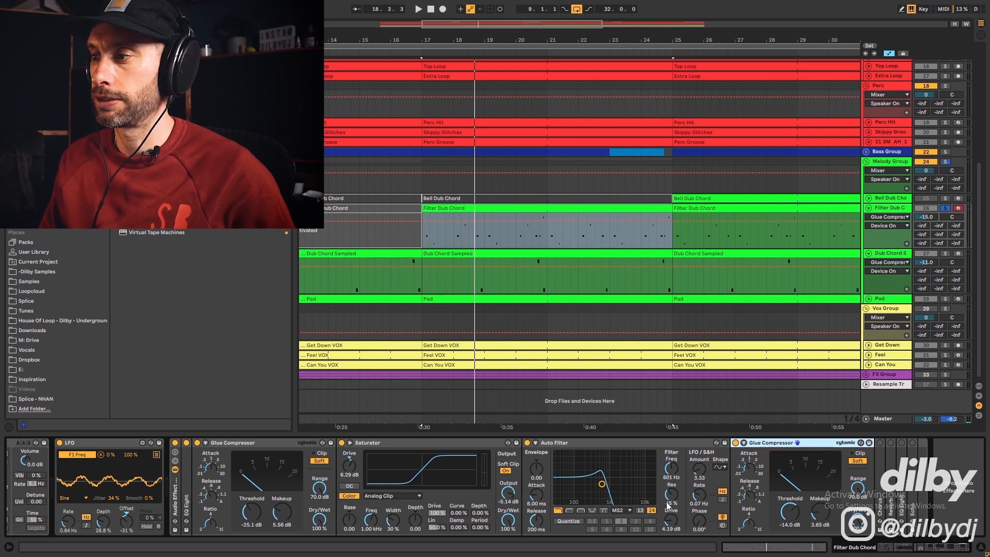
Unfold the Chorus in the rack and play the track with it switched on
{"action": "double_click", "coordinate": [880, 447]}
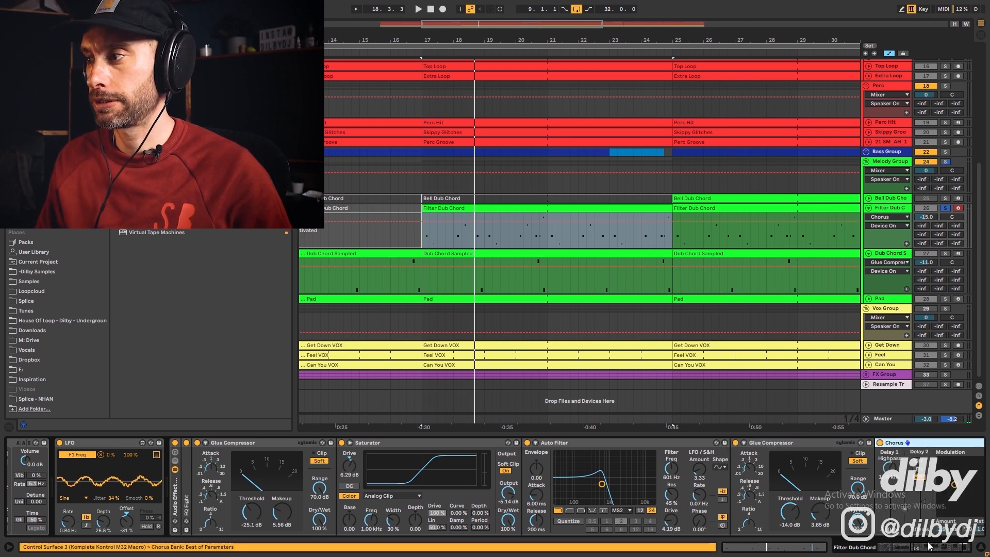
{"action": "left_click_drag", "start_coordinate": [934, 549], "coordinate": [946, 549]}
{"action": "key", "text": "space"}
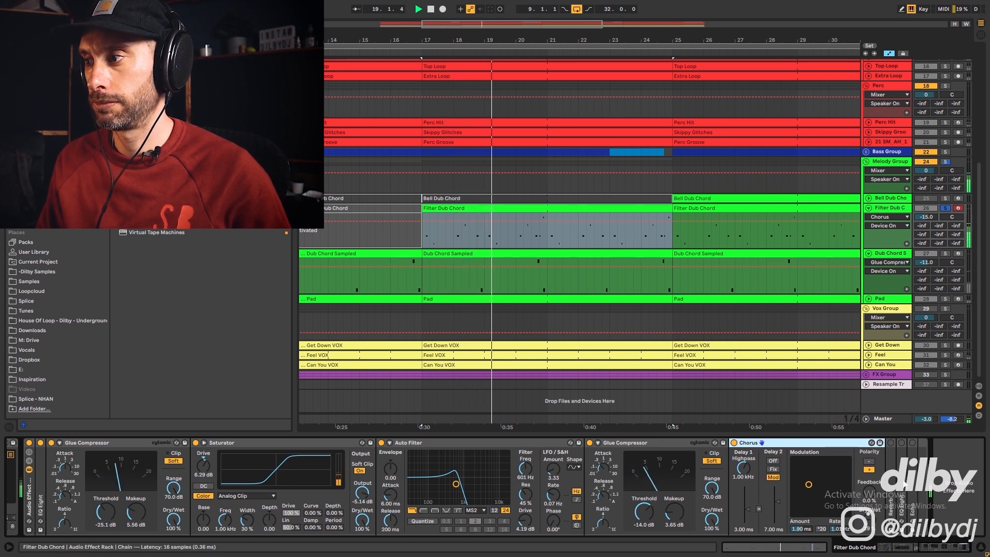
{"action": "key", "text": "space"}
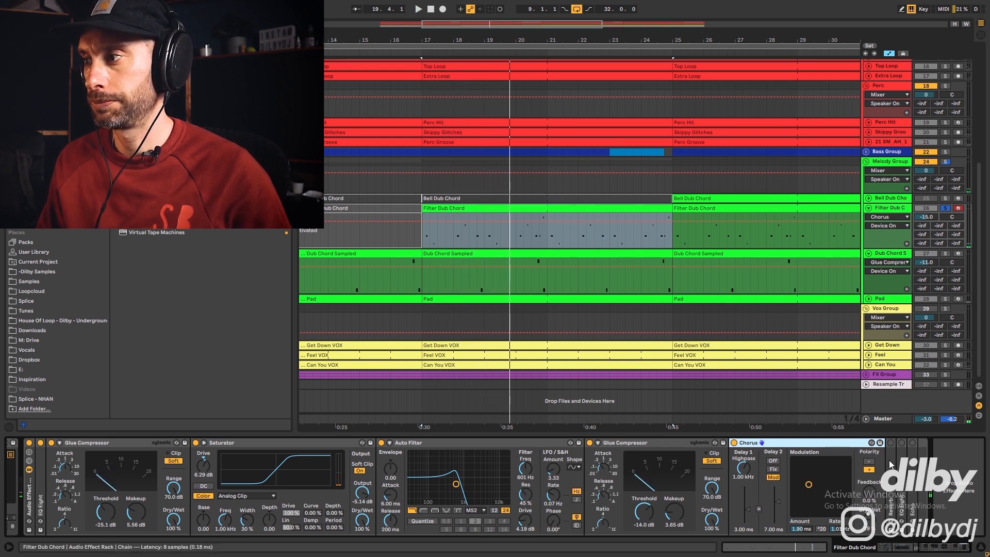
Unfold the Reverb and the EQ Eight behind it, and play the track with both switched on
{"action": "double_click", "coordinate": [890, 459]}
{"action": "left_click_drag", "start_coordinate": [921, 548], "coordinate": [947, 549]}
{"action": "key", "text": "space"}
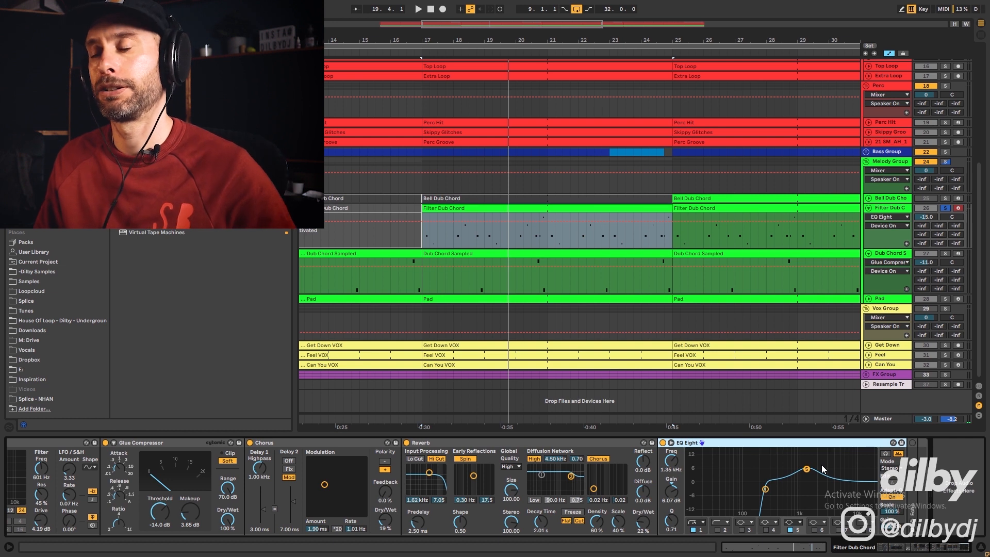
{"action": "key", "text": "space"}
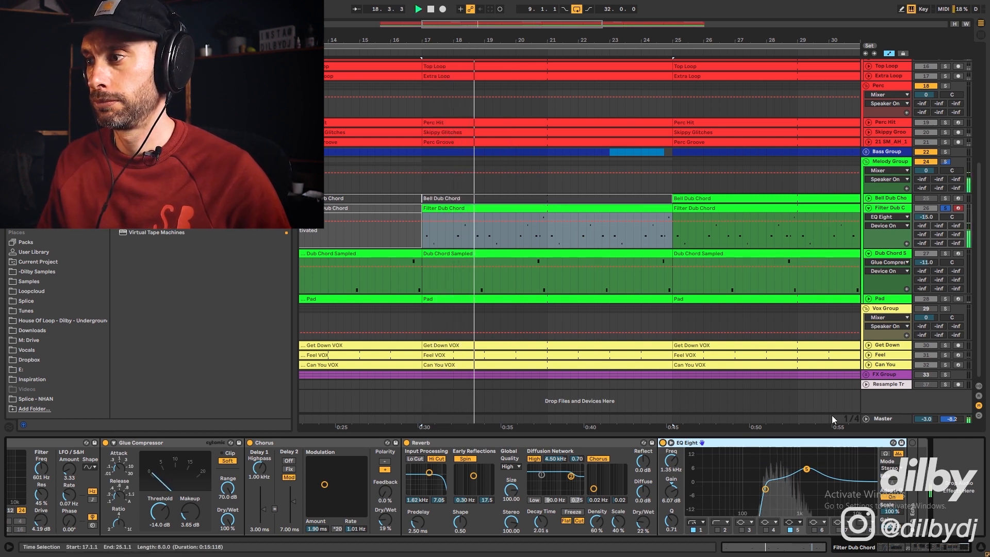
Unfold the Echo and switch it off and on during playback to compare, leaving it on
{"action": "left_click", "coordinate": [911, 448]}
{"action": "left_click", "coordinate": [657, 443]}
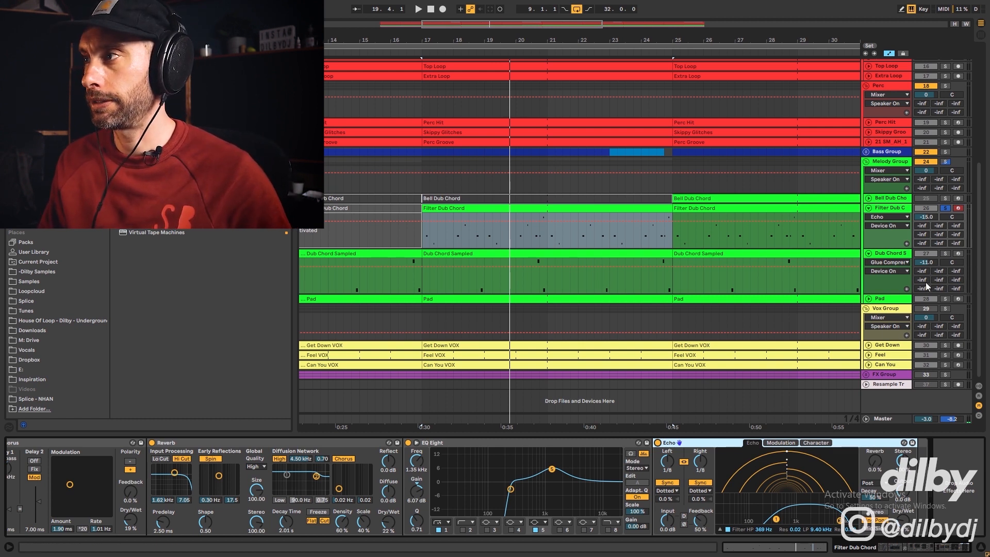
{"action": "key", "text": "space"}
{"action": "left_click", "coordinate": [657, 442]}
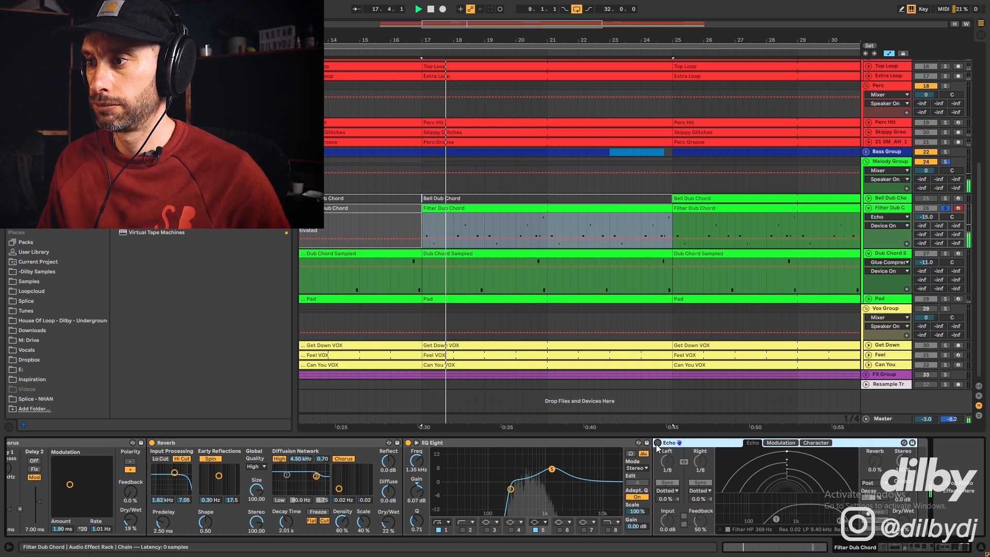
{"action": "left_click", "coordinate": [657, 443]}
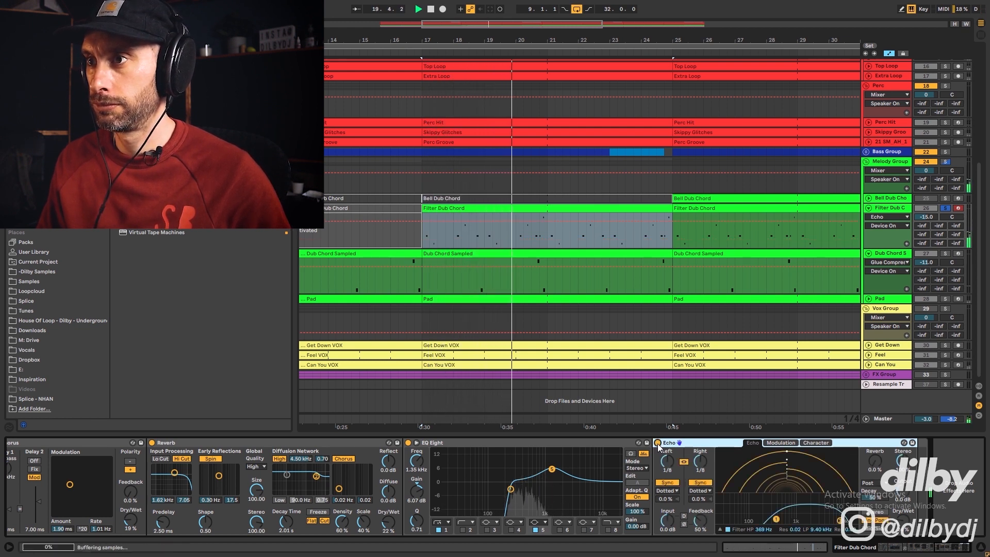
Unsolo the Filter Dub Chord track, play it with all the other tracks, and return to its first devices
{"action": "left_click", "coordinate": [946, 209]}
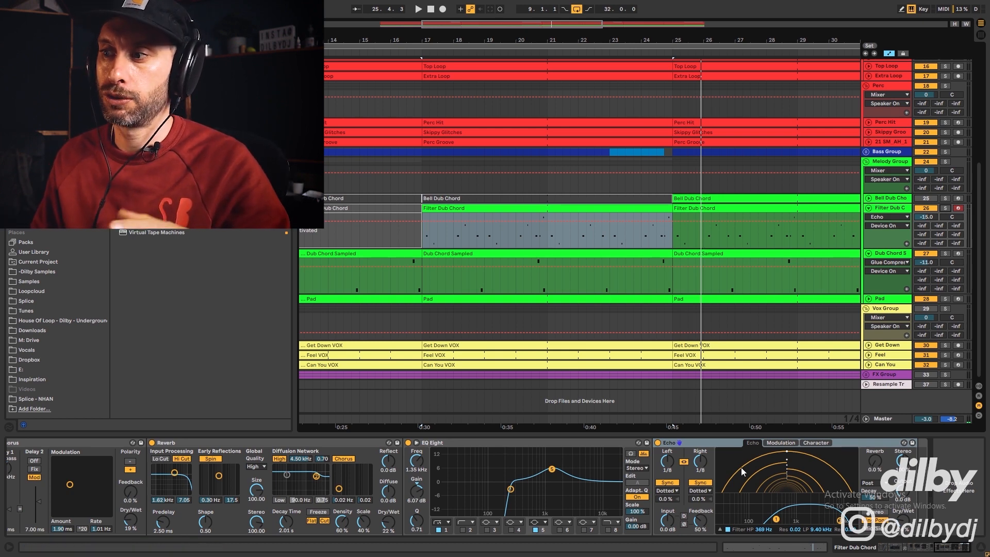
{"action": "left_click_drag", "start_coordinate": [957, 545], "coordinate": [681, 513]}
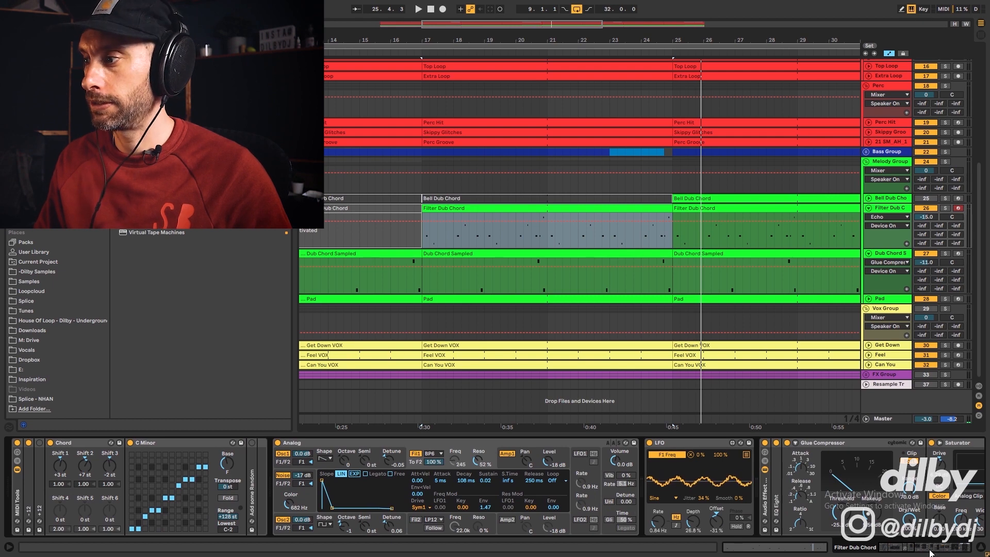
Solo the Bell Dub Chord track, play it from bar 25 with the Dub Chord Sampled track folded, and unsolo it
{"action": "left_click_drag", "start_coordinate": [901, 549], "coordinate": [920, 549]}
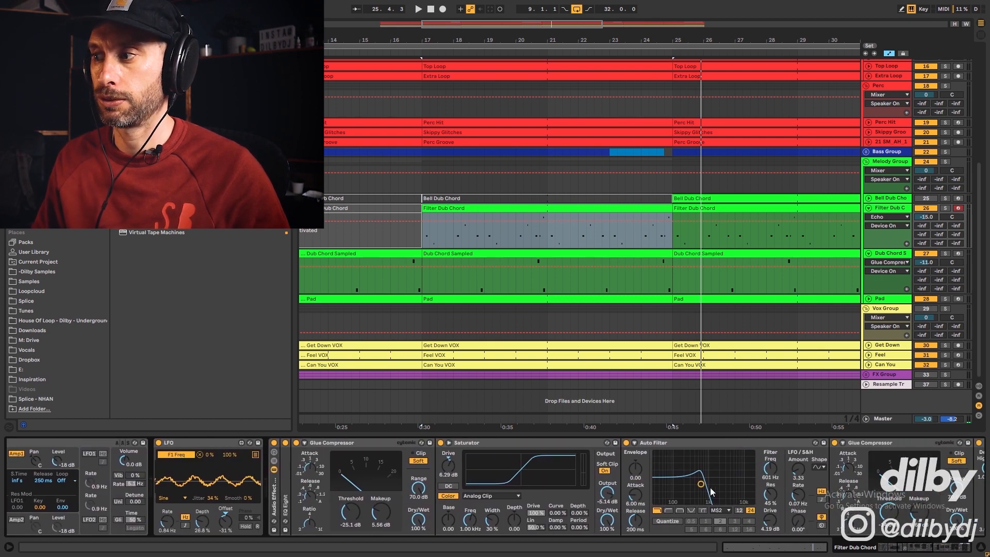
{"action": "left_click", "coordinate": [911, 201]}
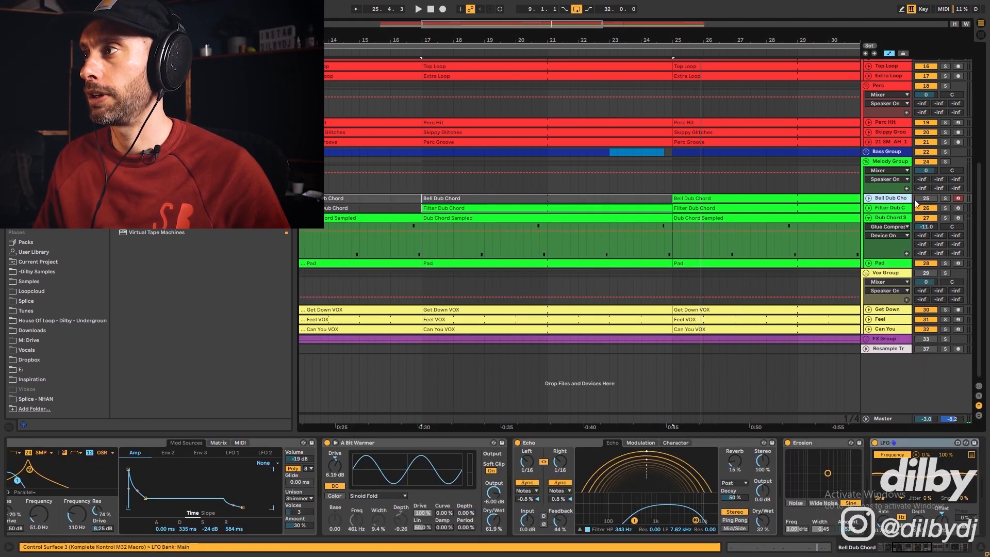
{"action": "left_click_drag", "start_coordinate": [539, 23], "coordinate": [547, 28]}
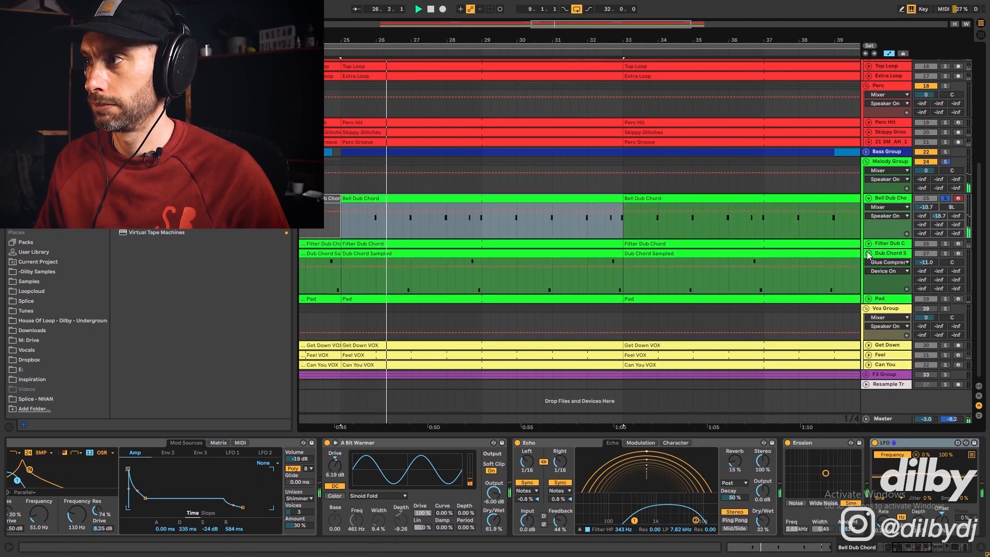
{"action": "left_click", "coordinate": [868, 253]}
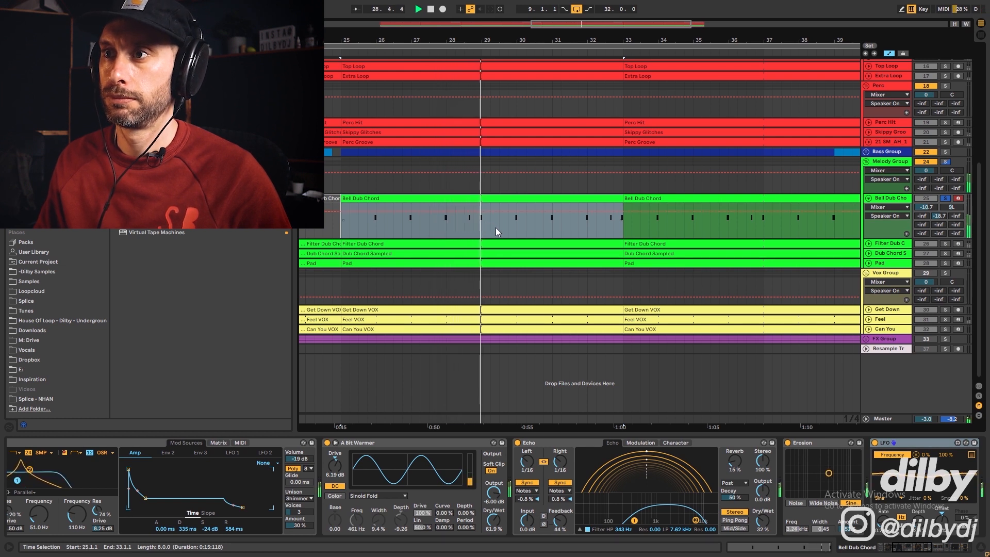
{"action": "left_click", "coordinate": [944, 198]}
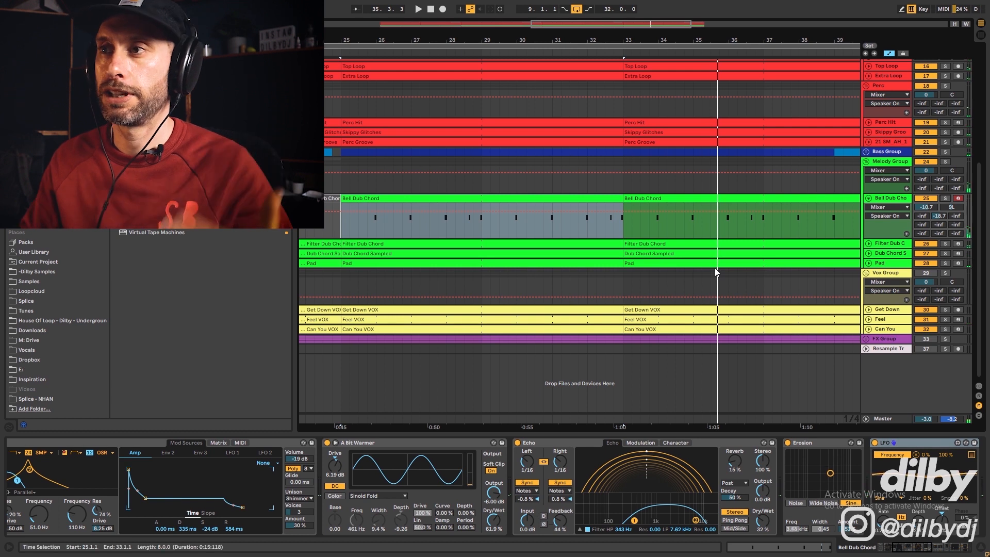
Inspect the note positions in the Bell Dub Chord clip at bar 25 and the track's Chord device settings
{"action": "left_click", "coordinate": [370, 221]}
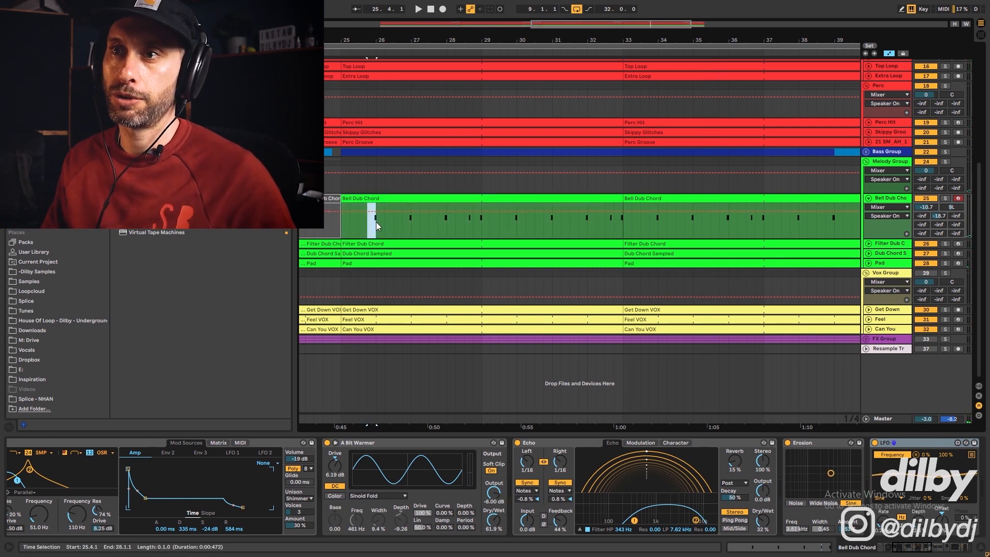
{"action": "left_click", "coordinate": [408, 225]}
{"action": "left_click", "coordinate": [445, 198]}
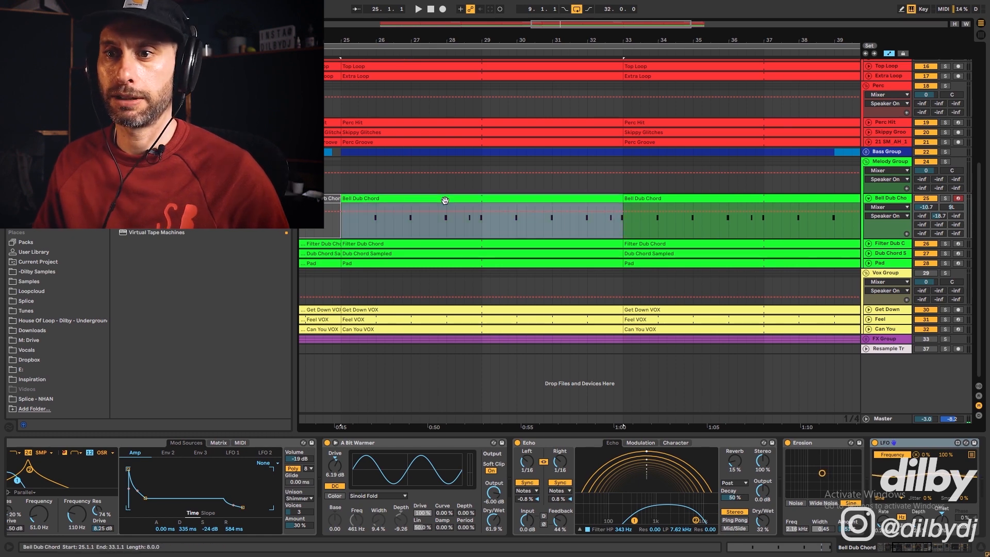
{"action": "left_click", "coordinate": [886, 547]}
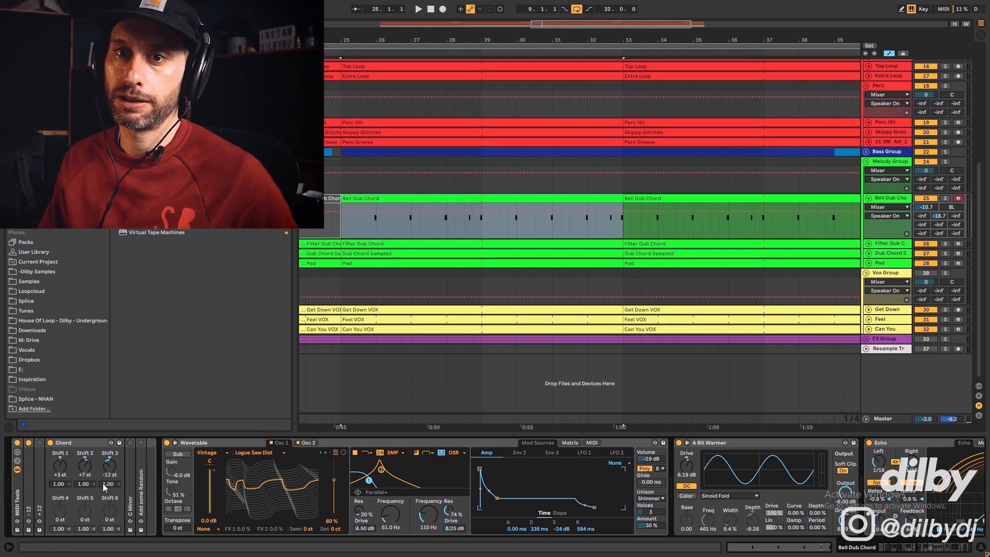
{"action": "double_click", "coordinate": [468, 198]}
{"action": "left_click", "coordinate": [403, 377]}
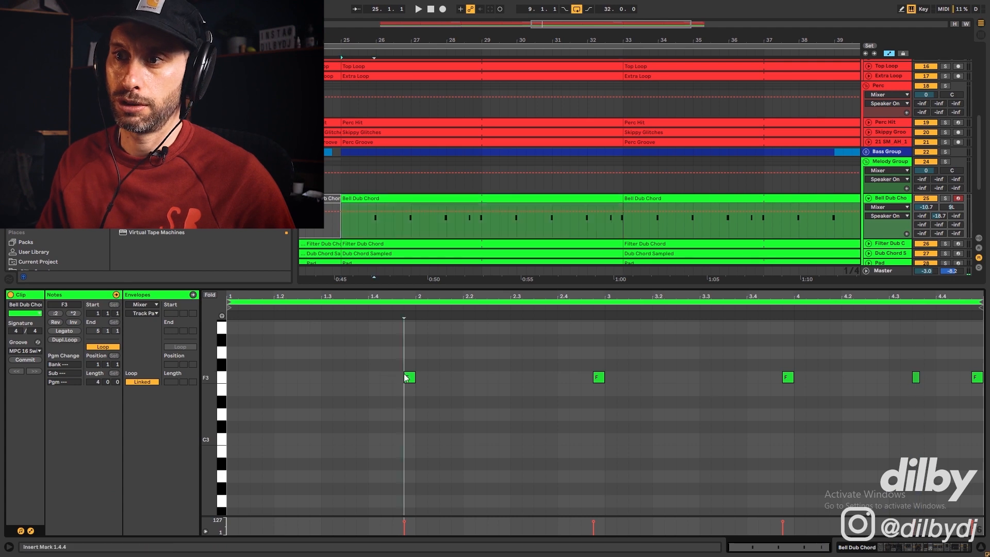
{"action": "left_click", "coordinate": [890, 199]}
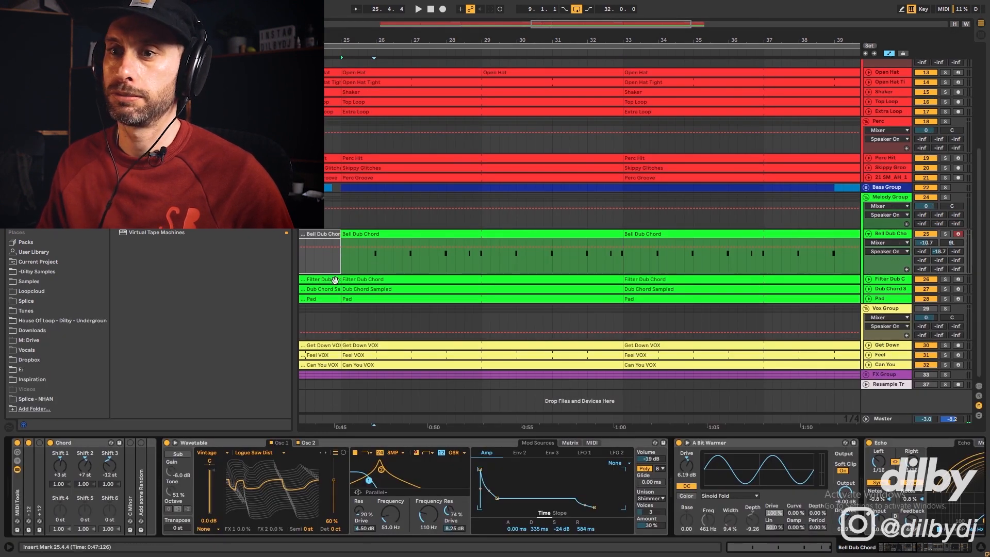
Play the soloed Bell Dub Chord without its effects, switching Wavetable's second filter off to compare and back on
{"action": "left_click", "coordinate": [175, 444]}
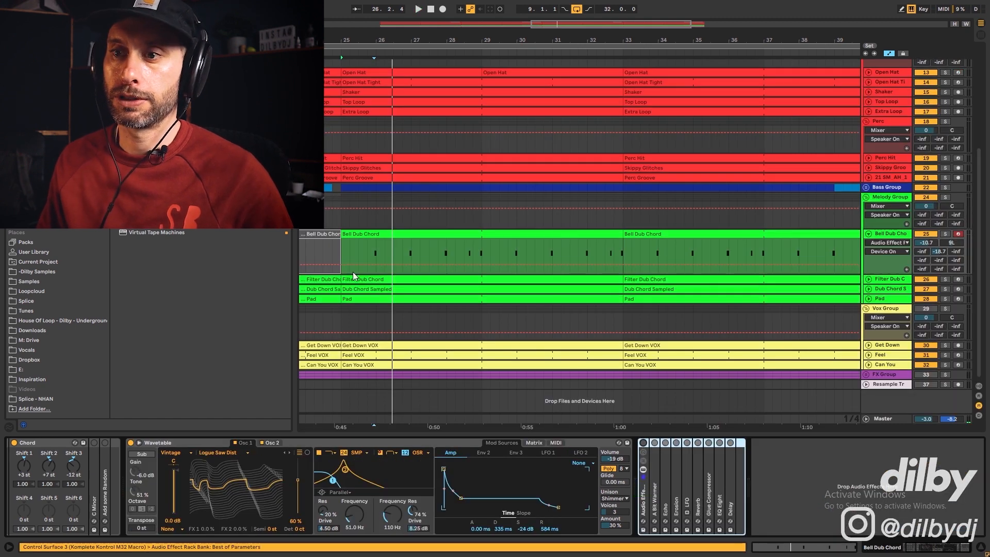
{"action": "key", "text": "space"}
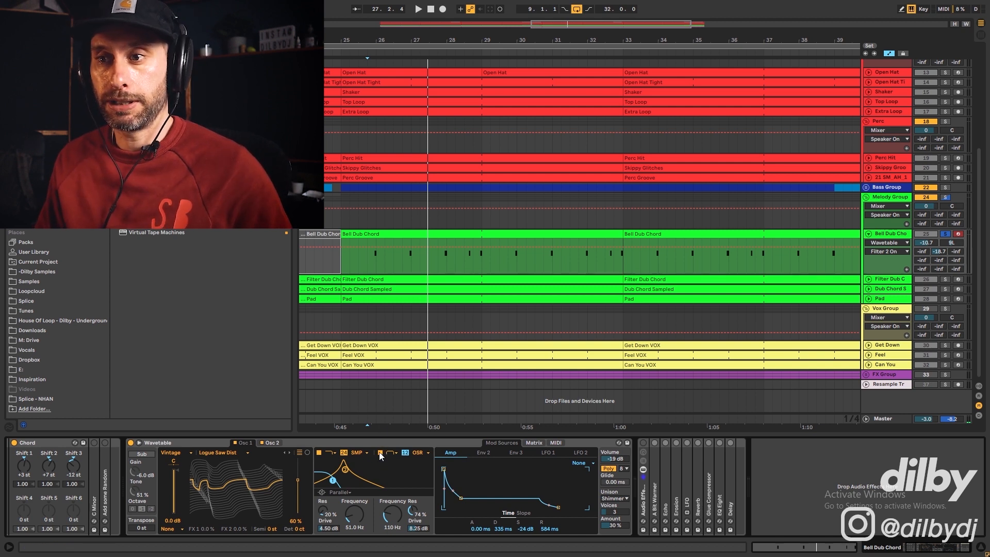
{"action": "left_click", "coordinate": [380, 452]}
{"action": "left_click", "coordinate": [370, 247]}
{"action": "key", "text": "space"}
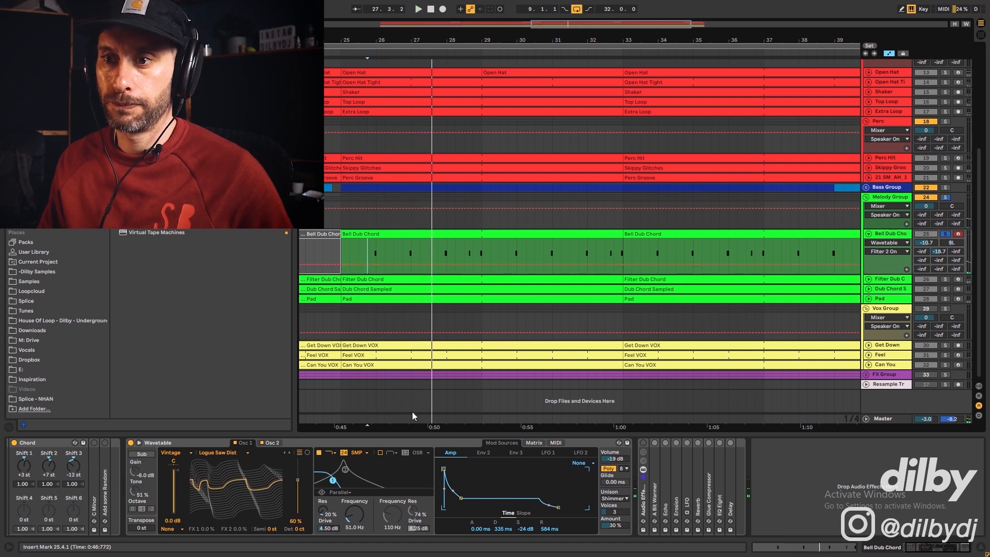
{"action": "left_click", "coordinate": [380, 453]}
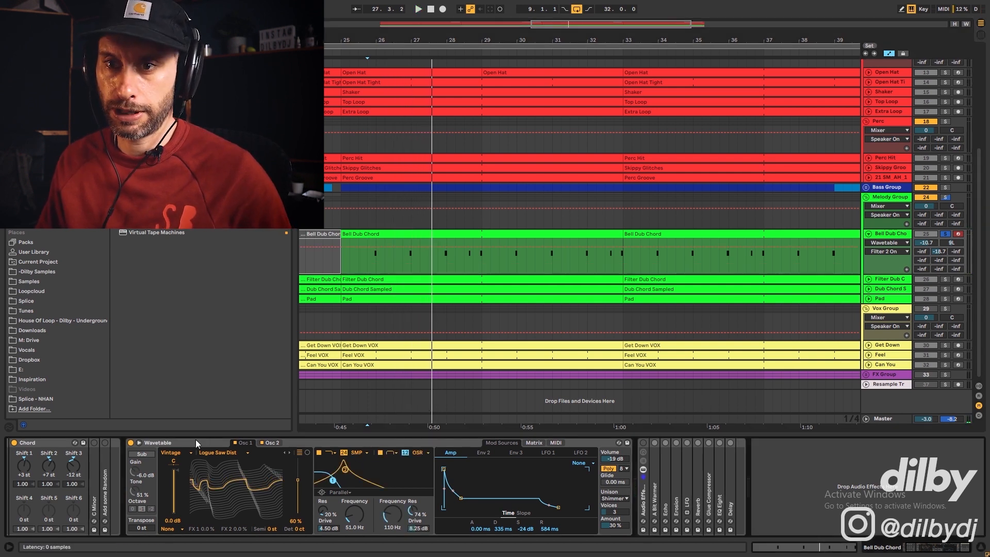
Inspect Wavetable's modulation matrix and its expanded view of oscillators, envelopes and LFOs while playing the chord, and collapse the view
{"action": "left_click", "coordinate": [535, 442]}
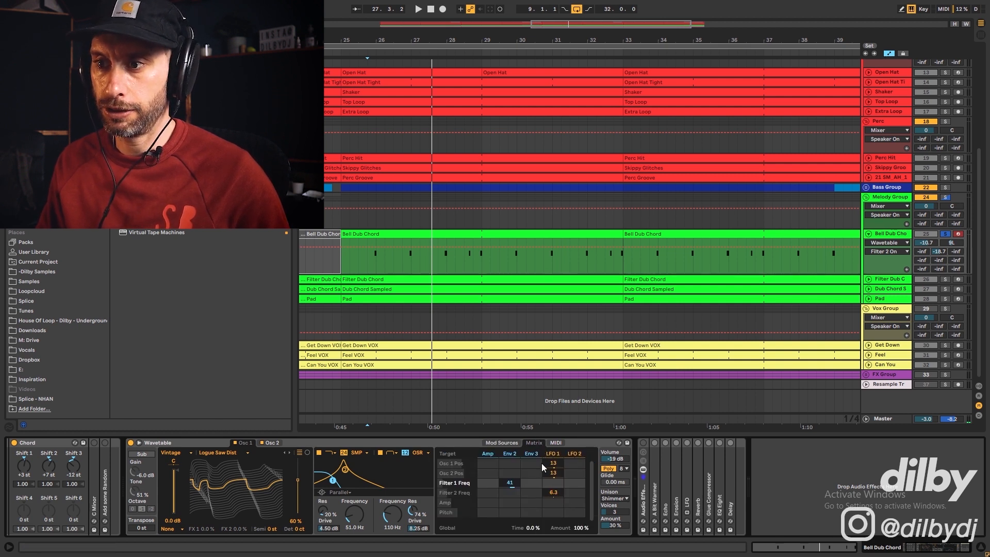
{"action": "left_click", "coordinate": [497, 441]}
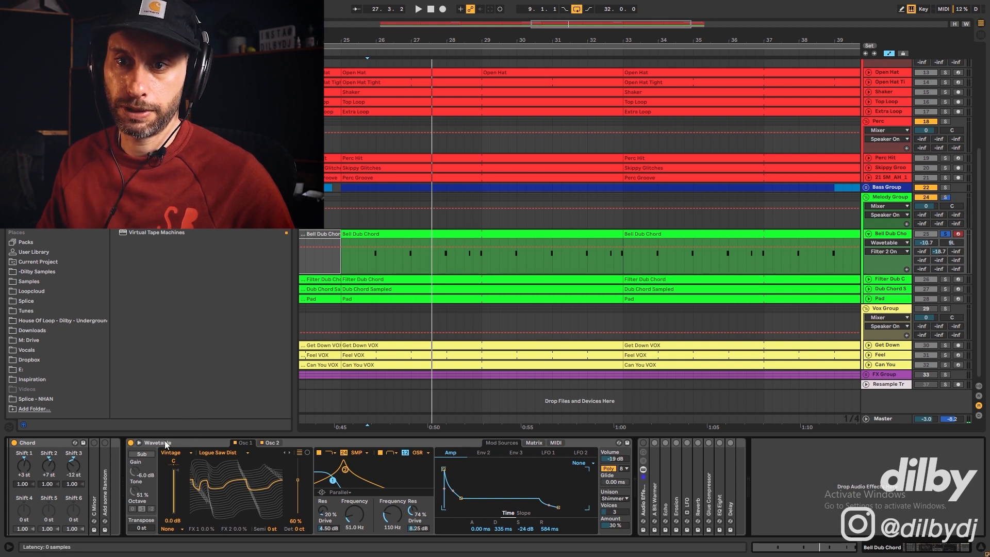
{"action": "left_click", "coordinate": [138, 443]}
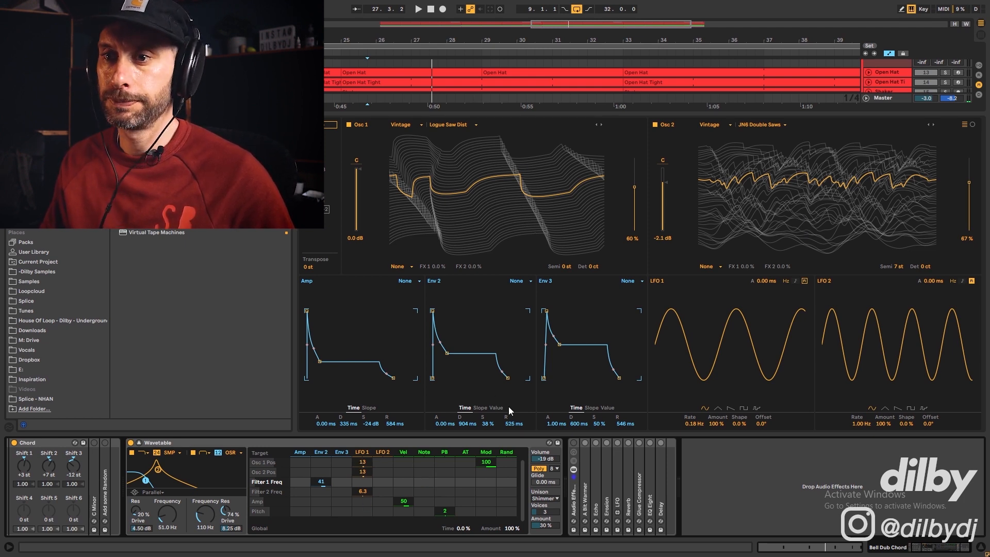
{"action": "key", "text": "space"}
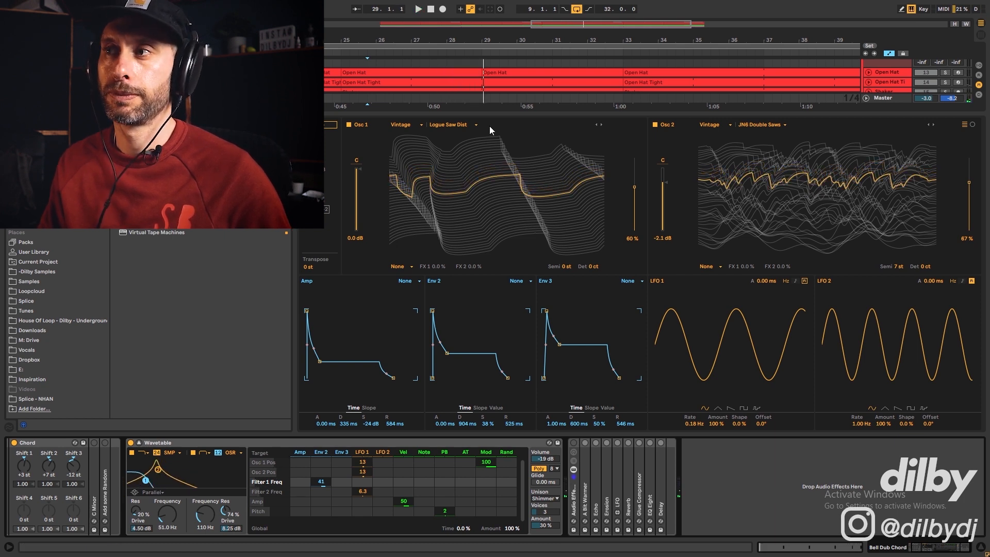
{"action": "left_click", "coordinate": [139, 444]}
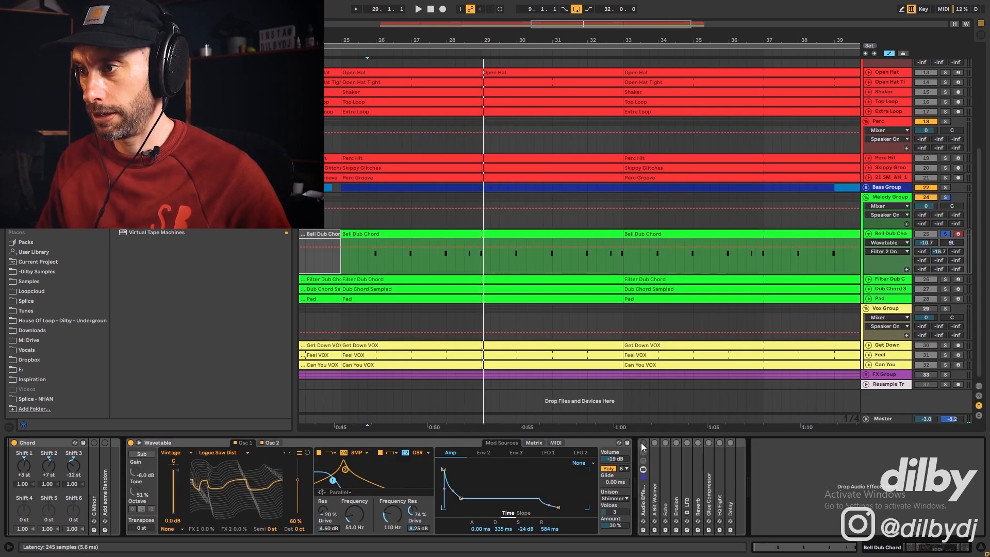
Switch on the Audio Effect Rack and its A Bit Warmer saturator, play the chord with it, and fold the saturator
{"action": "left_click", "coordinate": [644, 442]}
{"action": "left_click", "coordinate": [654, 442]}
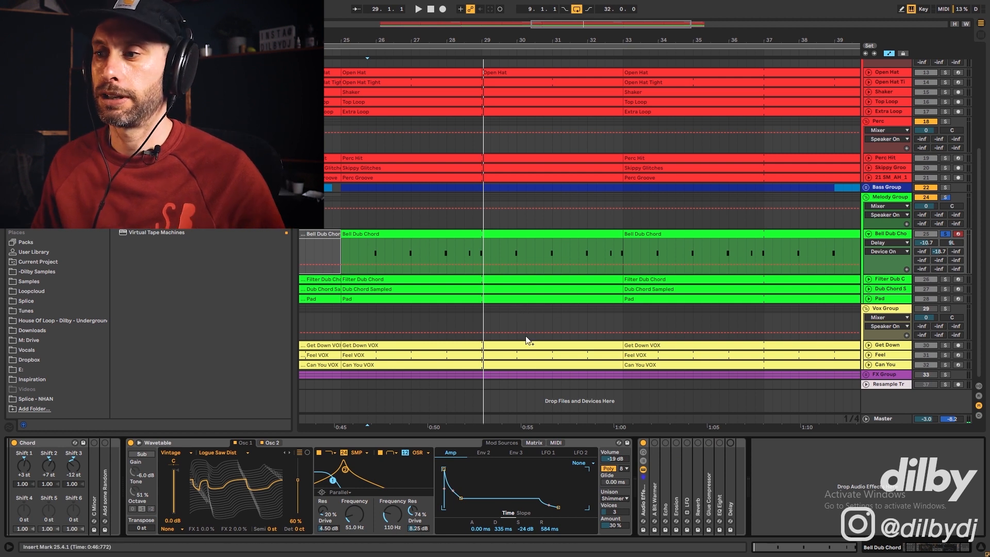
{"action": "left_click", "coordinate": [655, 444]}
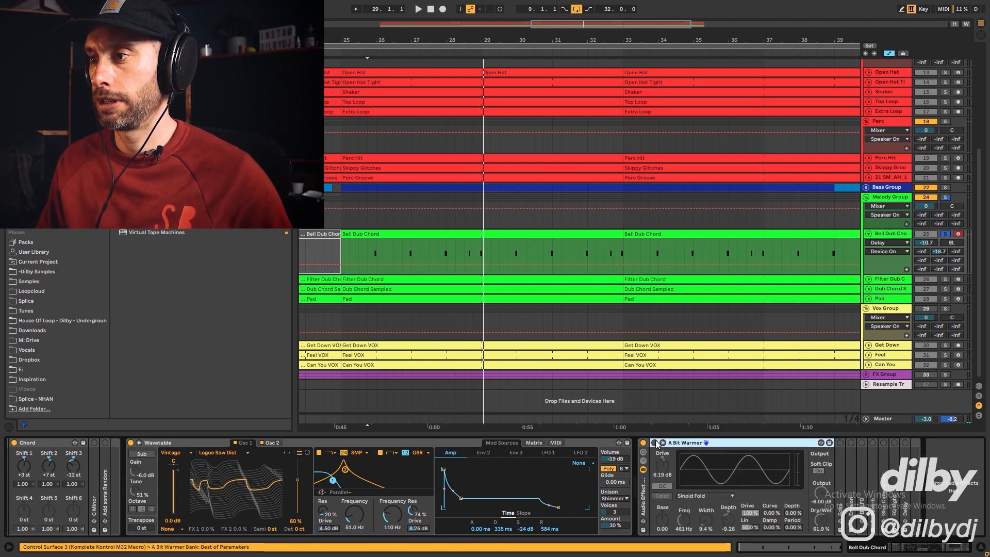
{"action": "key", "text": "space"}
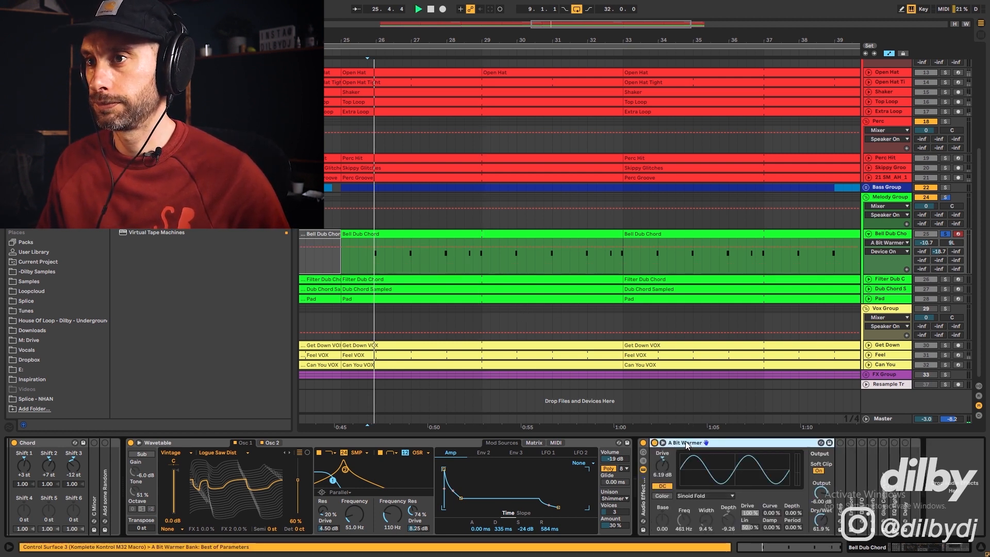
{"action": "double_click", "coordinate": [683, 443]}
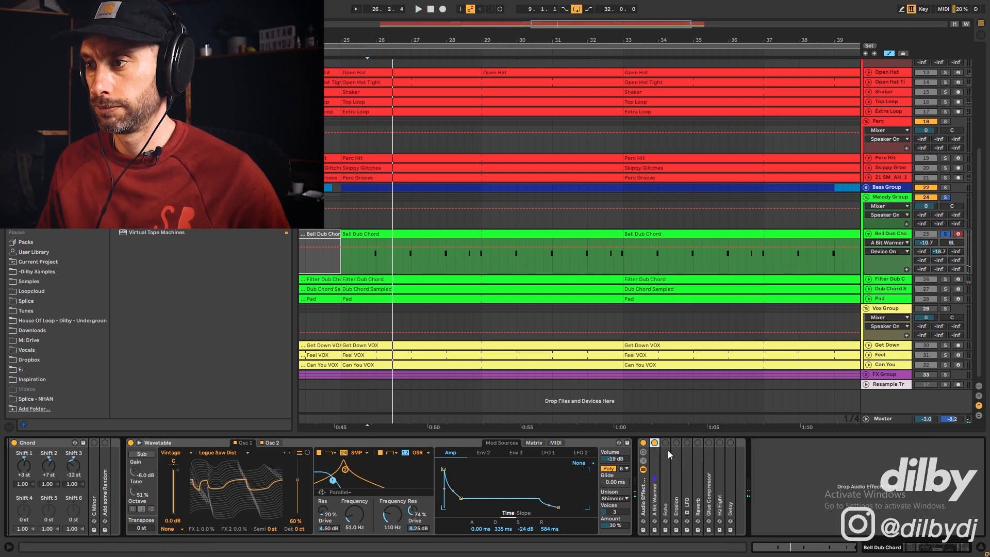
Switch on the Echo in the rack, unfold it to inspect its delay settings, and fold it
{"action": "left_click", "coordinate": [665, 443]}
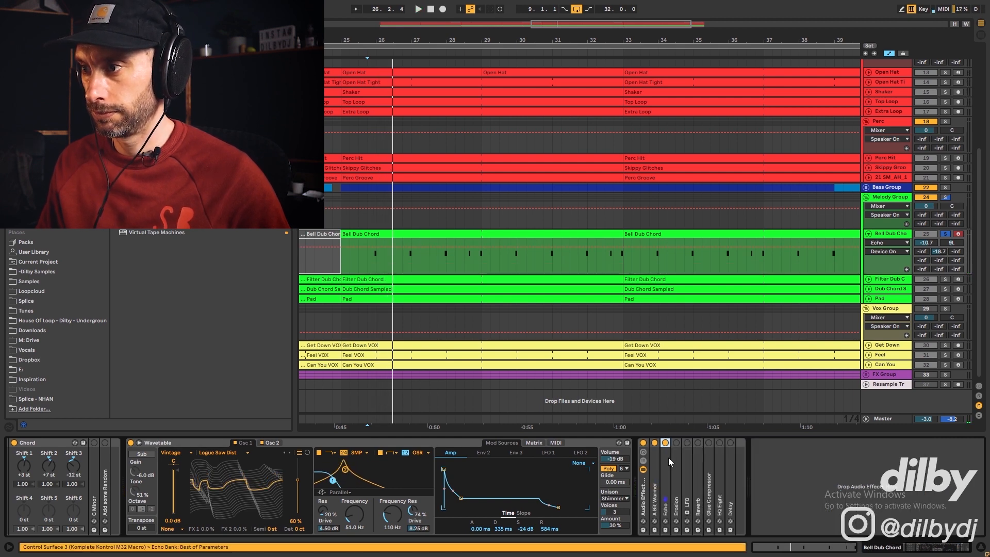
{"action": "double_click", "coordinate": [668, 456]}
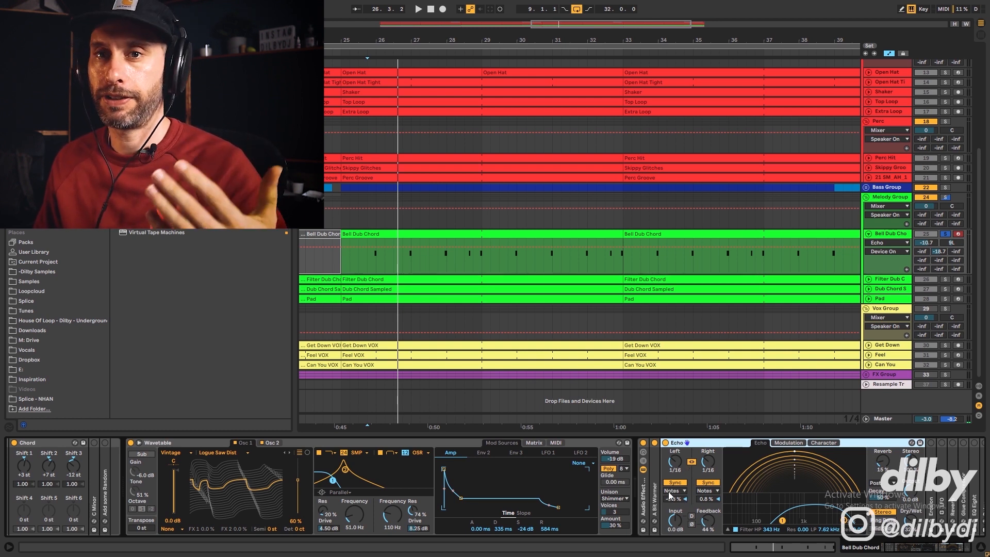
{"action": "double_click", "coordinate": [676, 442]}
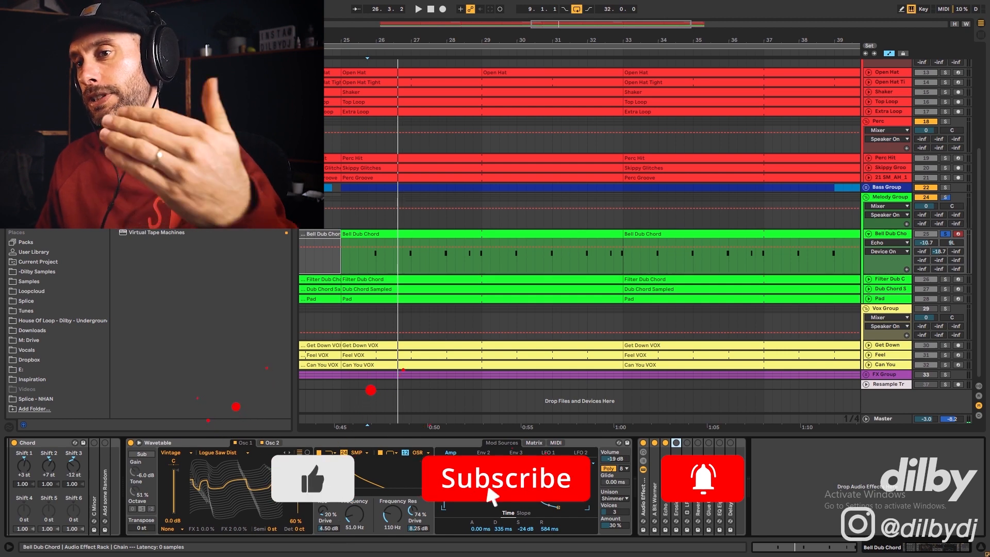
Switch on Erosion, unfold it with the LFO behind it, and compare Erosion off and on during playback, leaving it on
{"action": "left_click", "coordinate": [676, 443]}
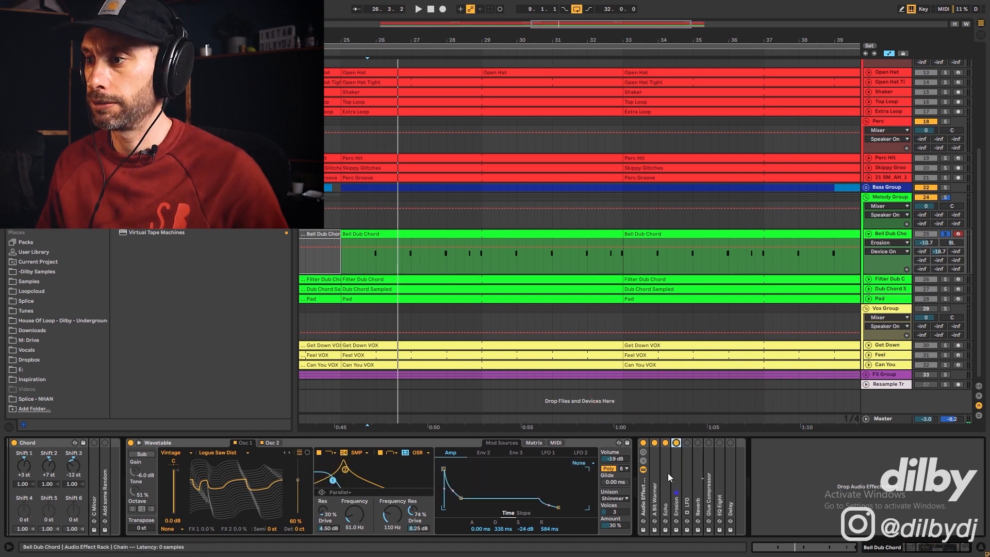
{"action": "double_click", "coordinate": [676, 468]}
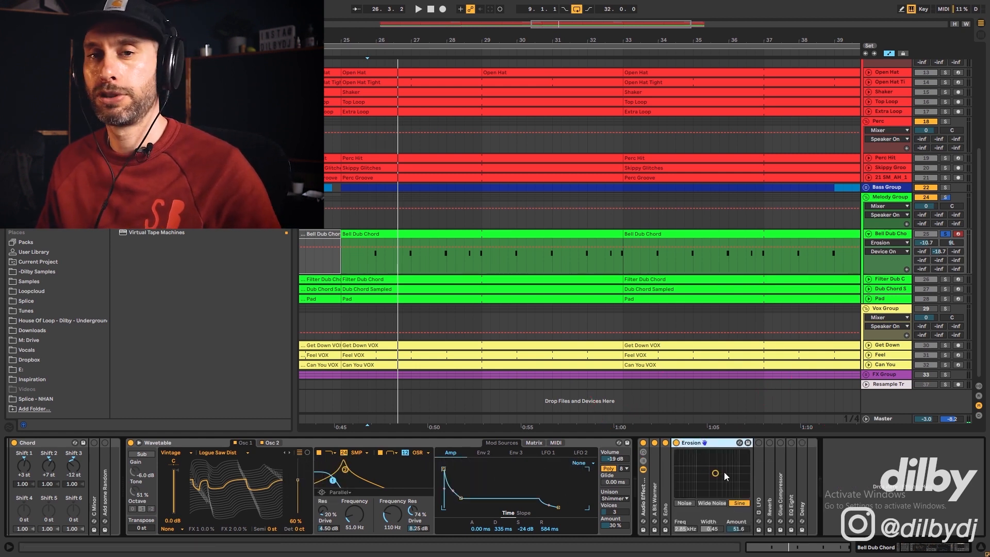
{"action": "double_click", "coordinate": [758, 494]}
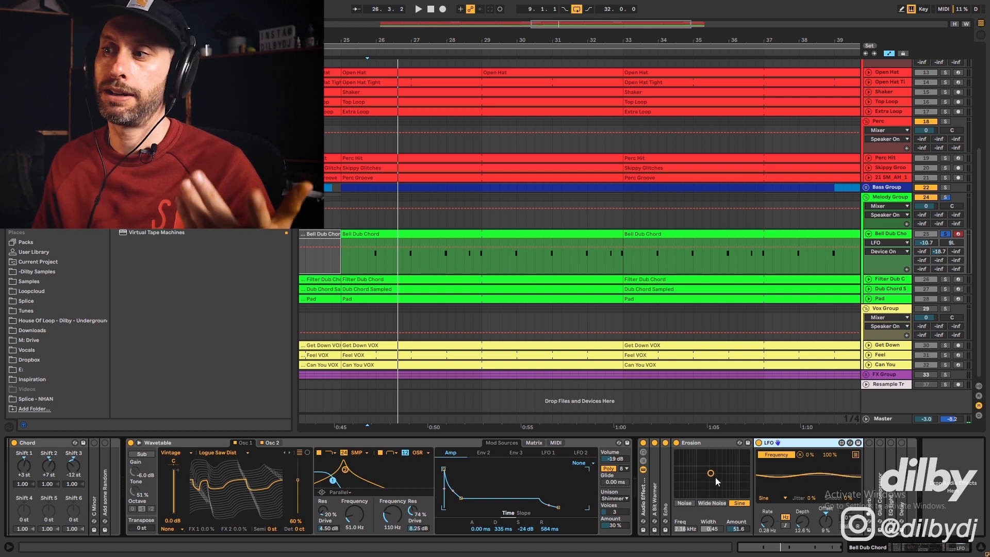
{"action": "key", "text": "space"}
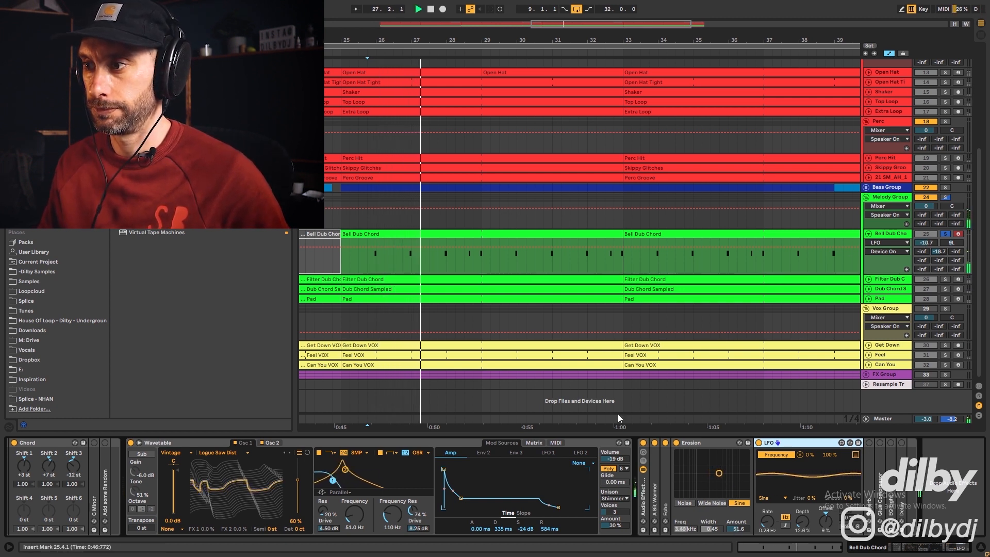
{"action": "left_click", "coordinate": [675, 442]}
{"action": "left_click", "coordinate": [676, 442]}
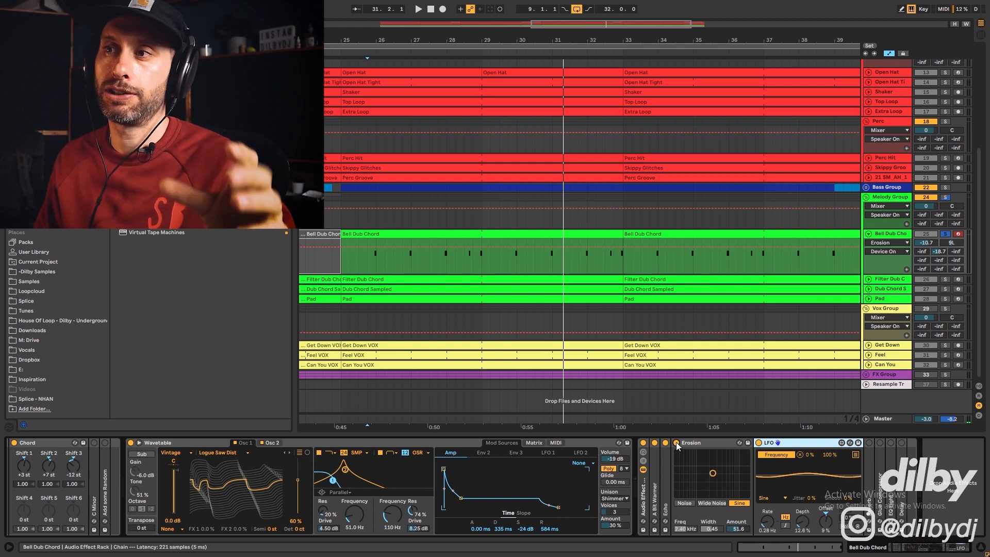
Fold Erosion and the LFO, and unfold the Reverb to play the chord with it switched on
{"action": "double_click", "coordinate": [770, 443]}
{"action": "left_click", "coordinate": [770, 443]}
{"action": "left_click", "coordinate": [728, 443]}
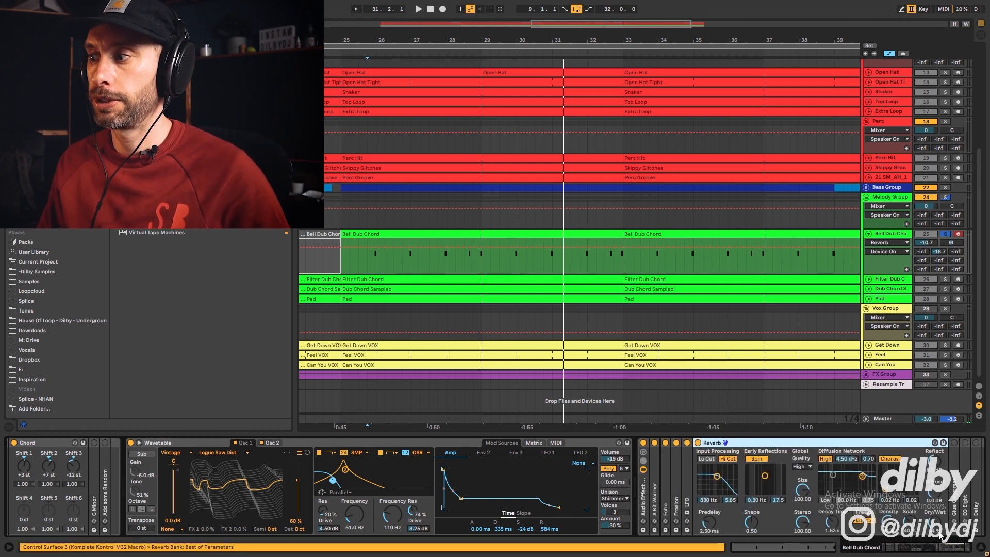
{"action": "key", "text": "space"}
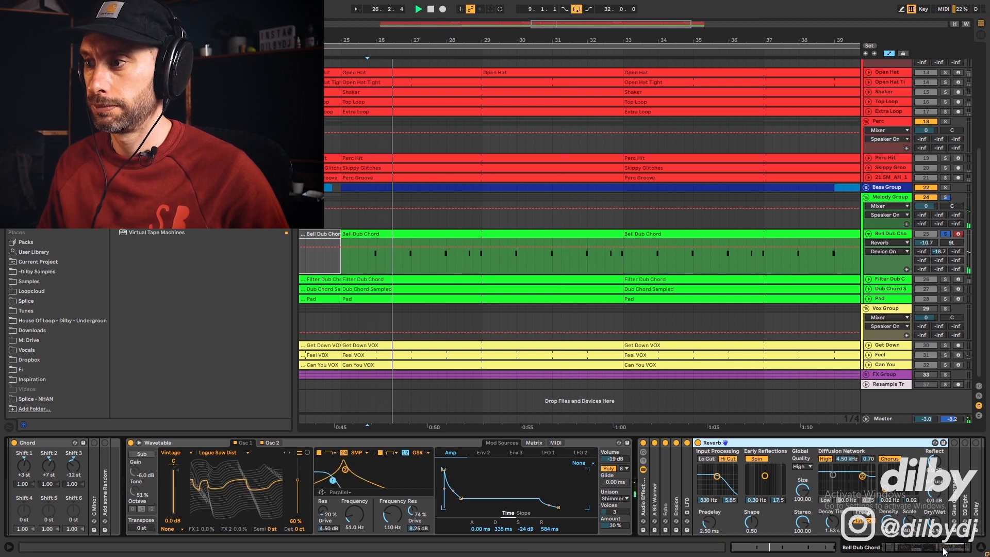
Unfold the Glue Compressor in the Bell Dub Chord effect rack to inspect its settings and play the chord
{"action": "left_click_drag", "start_coordinate": [944, 551], "coordinate": [962, 553]}
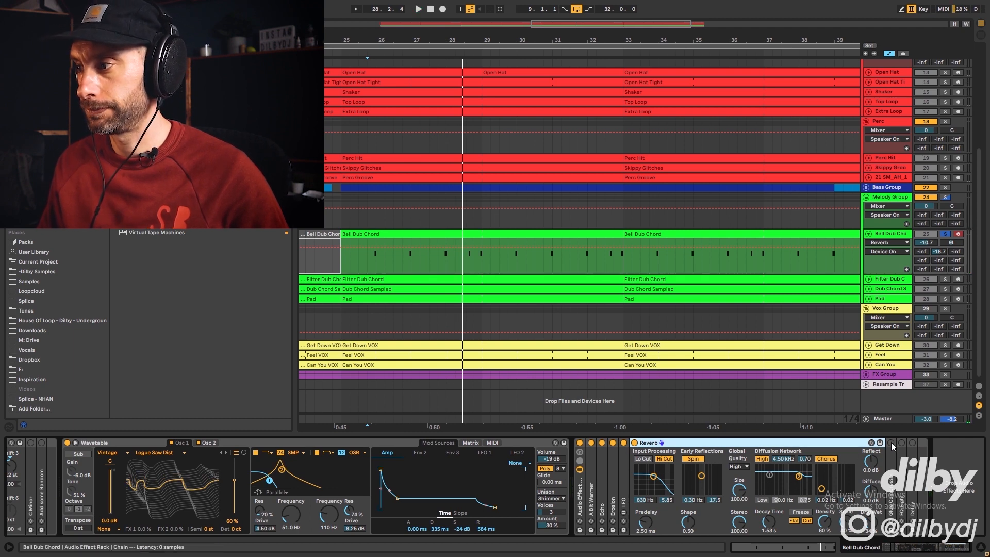
{"action": "left_click", "coordinate": [891, 443]}
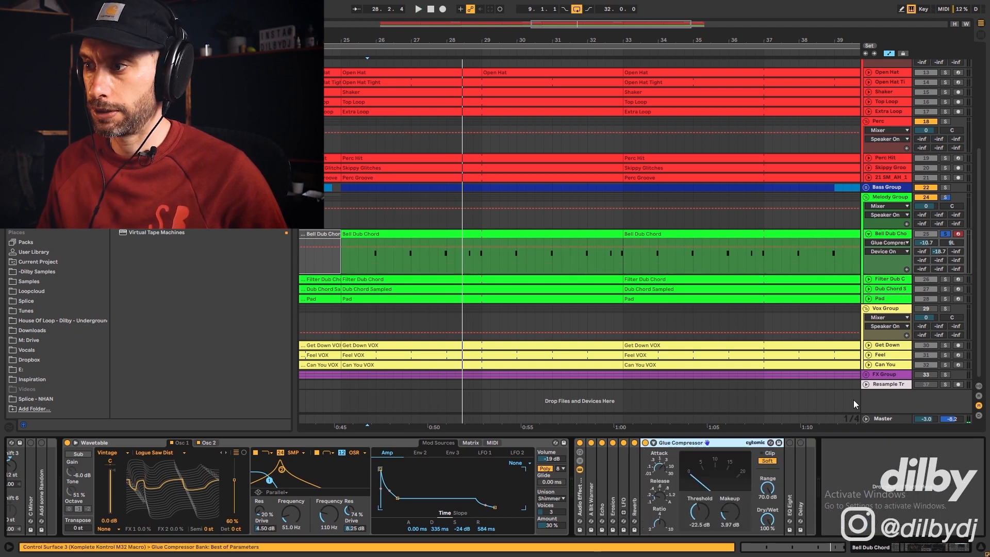
{"action": "key", "text": "space"}
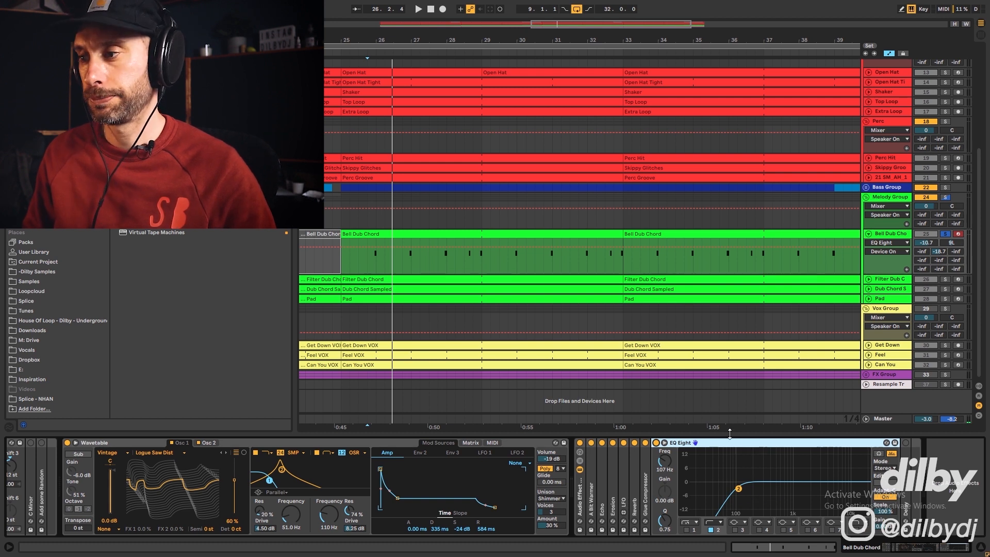
Fold the rack's EQ Eight and unfold the Delay to inspect its settings while playing the chord
{"action": "double_click", "coordinate": [670, 442]}
{"action": "double_click", "coordinate": [668, 457]}
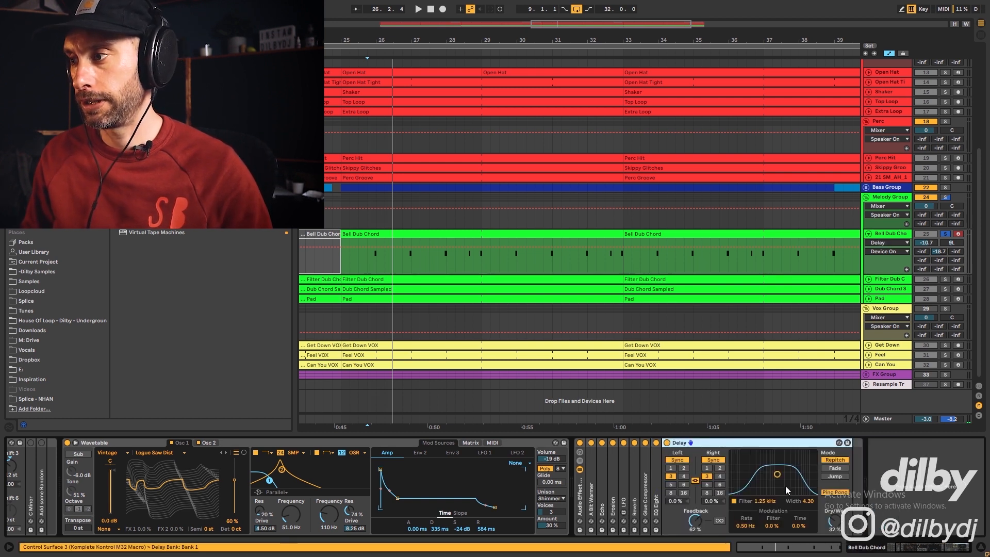
{"action": "key", "text": "space"}
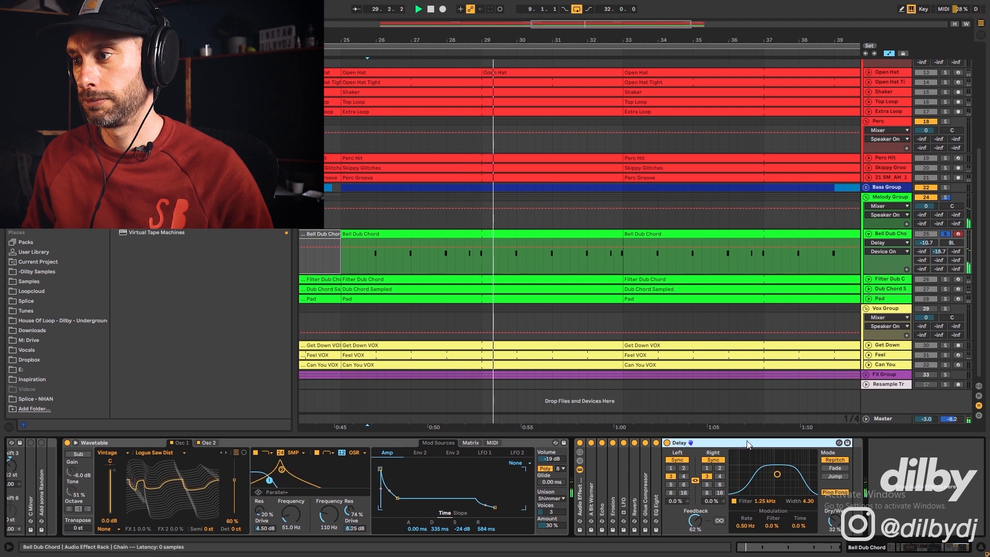
{"action": "key", "text": "space"}
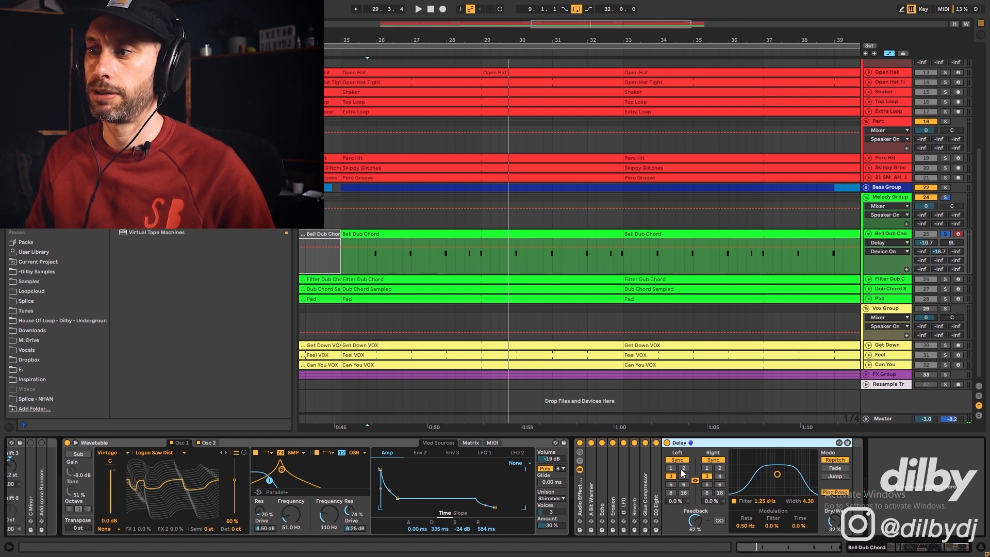
Unsolo the Bell Dub Chord track, play it in the full mix, and select its clip starting at bar 25
{"action": "left_click", "coordinate": [336, 248]}
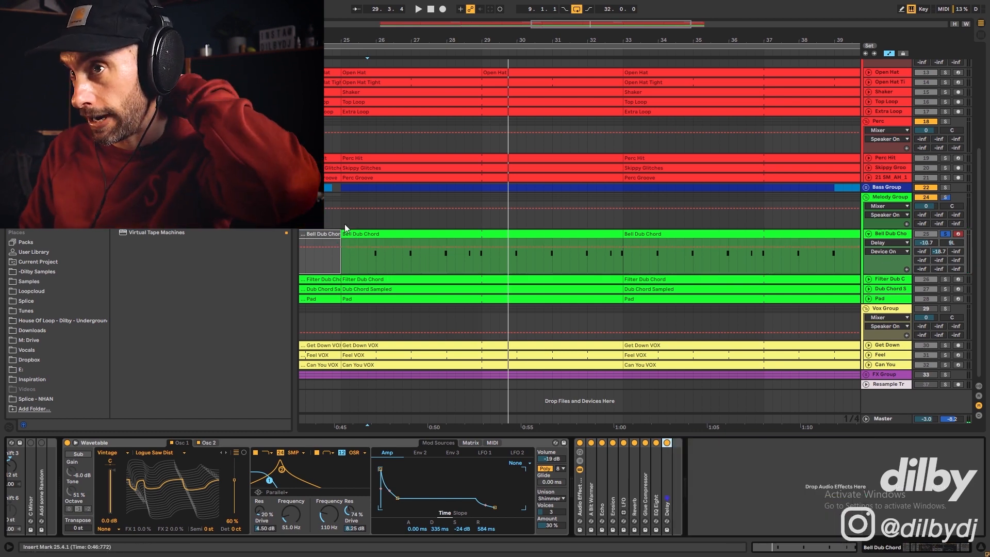
{"action": "key", "text": "space"}
{"action": "left_click", "coordinate": [946, 234]}
{"action": "left_click_drag", "start_coordinate": [564, 23], "coordinate": [511, 24]}
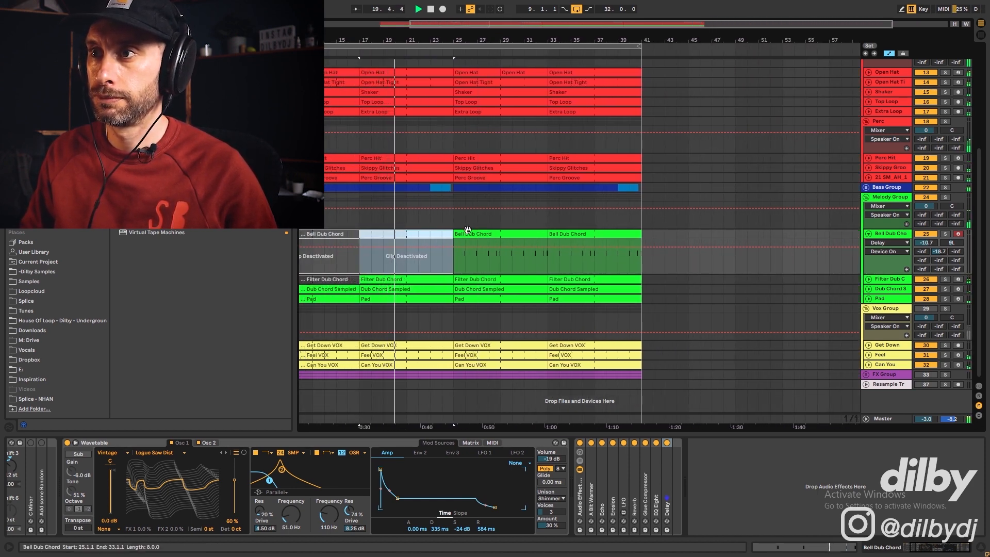
{"action": "left_click", "coordinate": [487, 233]}
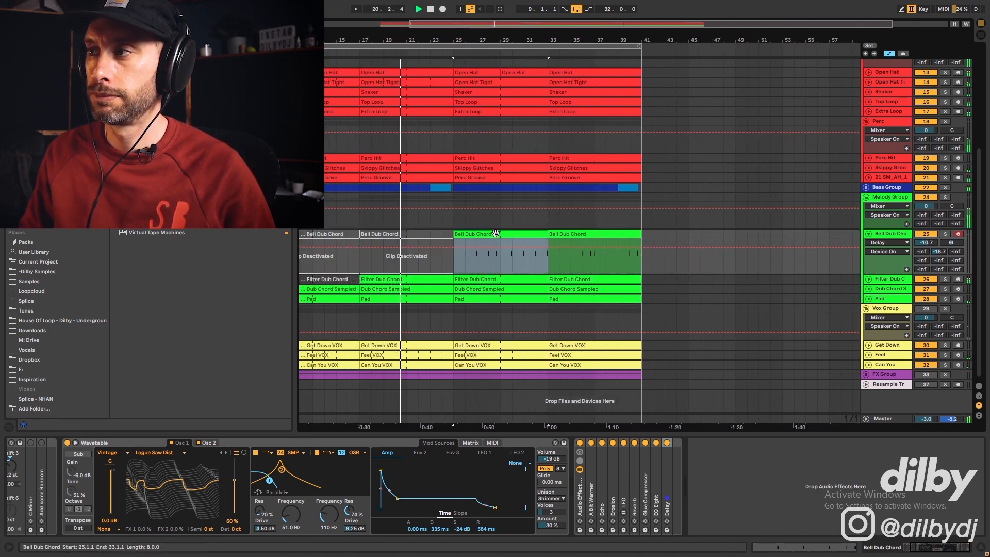
Fold the Bell Dub Chord track in the arrangement
{"action": "left_click", "coordinate": [869, 235]}
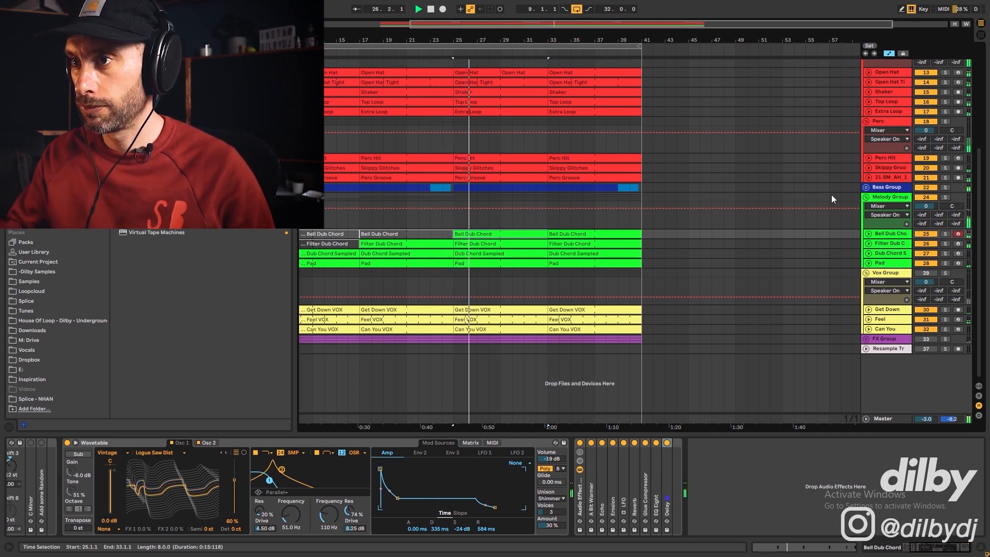
{"action": "left_click", "coordinate": [868, 233]}
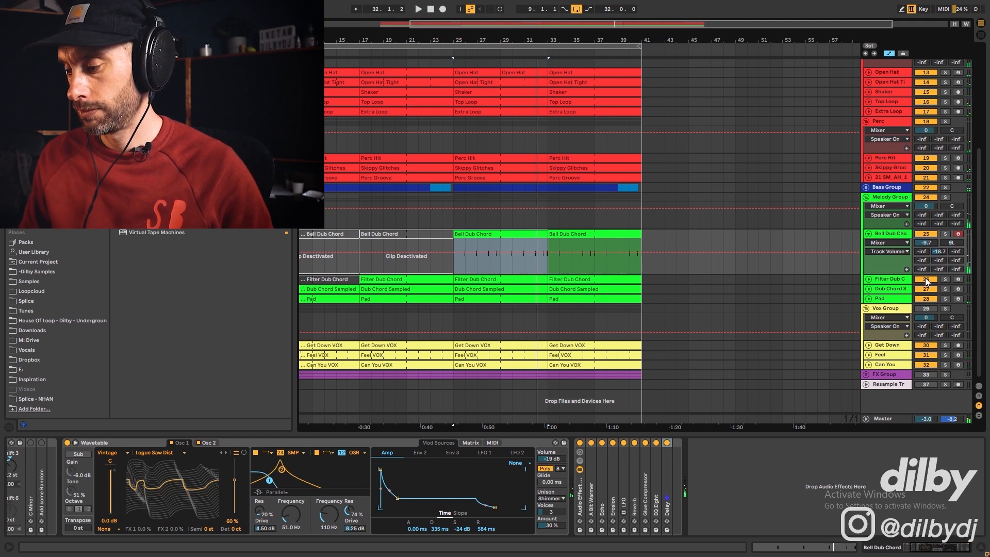
{"action": "left_click", "coordinate": [869, 233]}
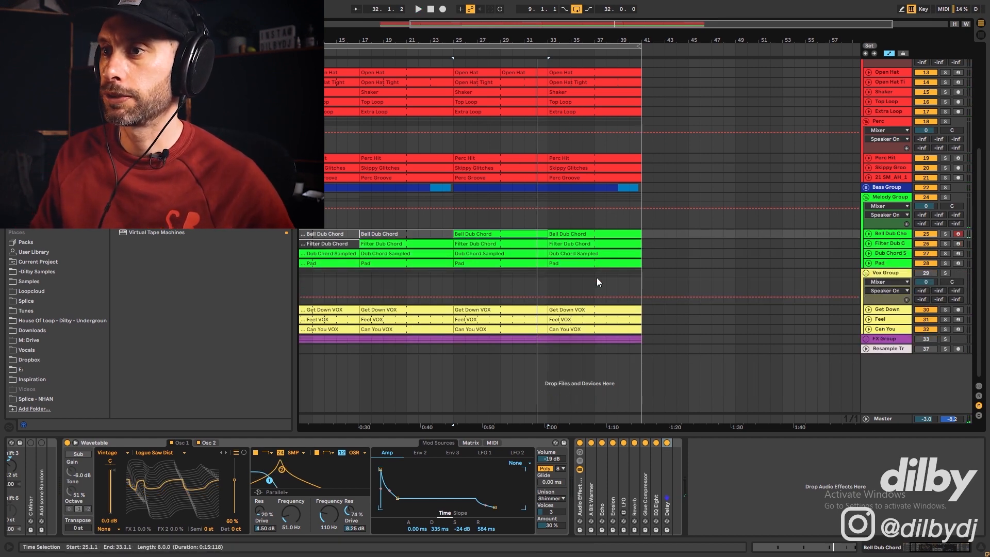
Unfold and solo the Get Down vocal track and play its vocal phrase
{"action": "left_click", "coordinate": [645, 312]}
{"action": "left_click", "coordinate": [869, 309]}
{"action": "left_click", "coordinate": [945, 309]}
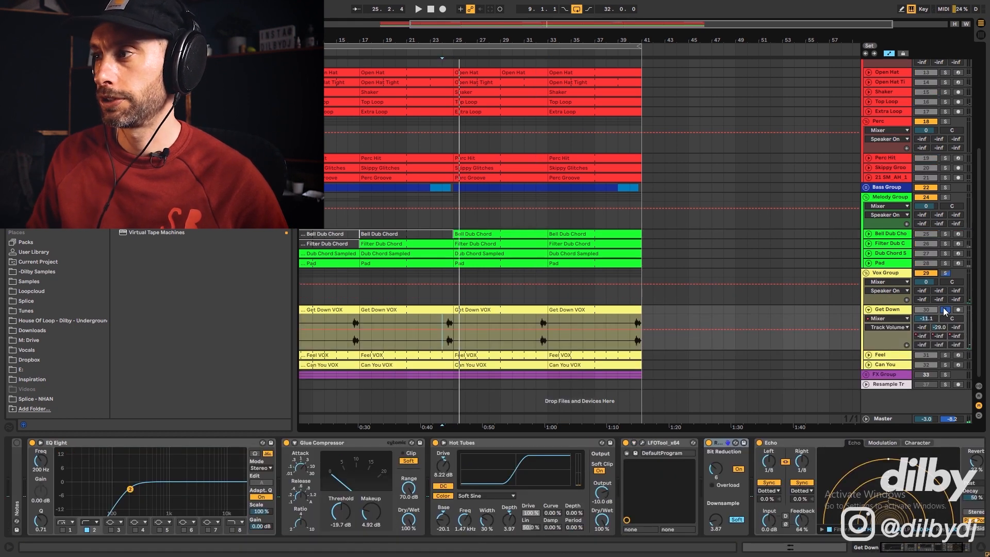
{"action": "key", "text": "space"}
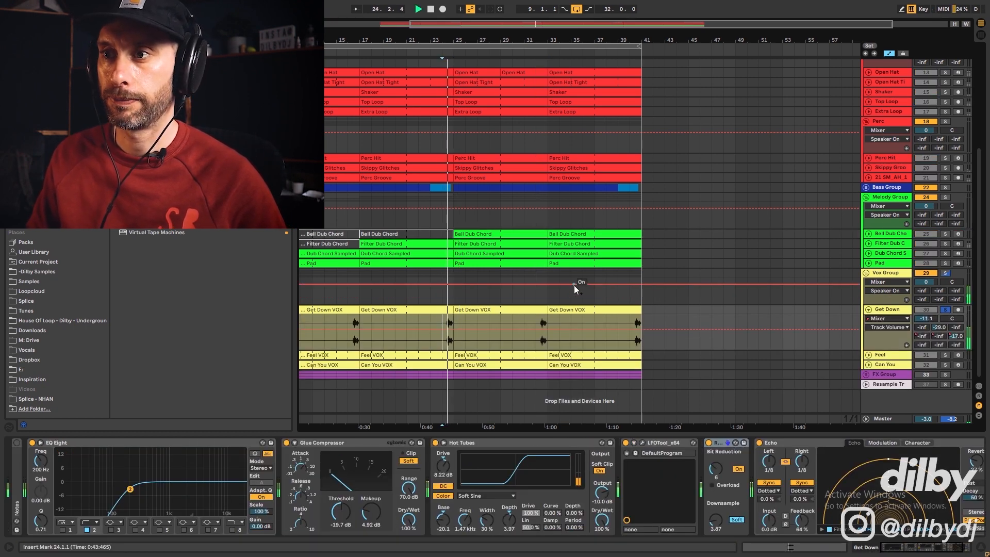
{"action": "left_click", "coordinate": [431, 9]}
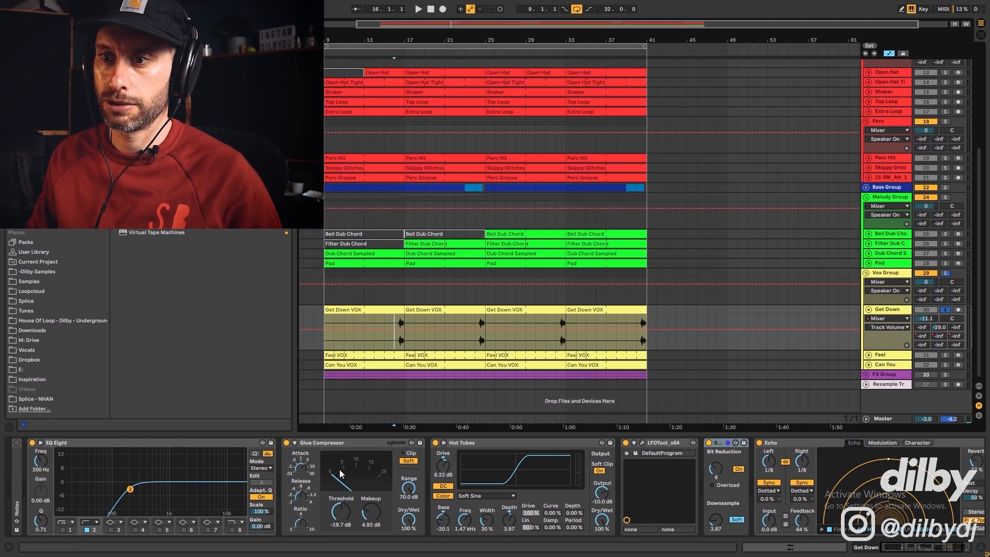
Inspect the Glue Compressor and Hot Tubes saturator on the Get Down track and play the vocal from bar 16
{"action": "double_click", "coordinate": [400, 326]}
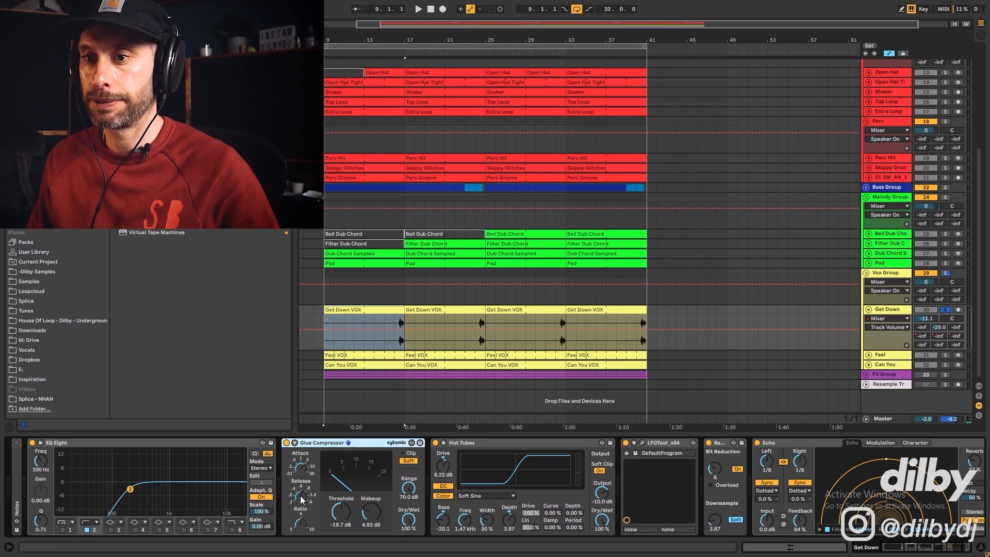
{"action": "left_click", "coordinate": [511, 454]}
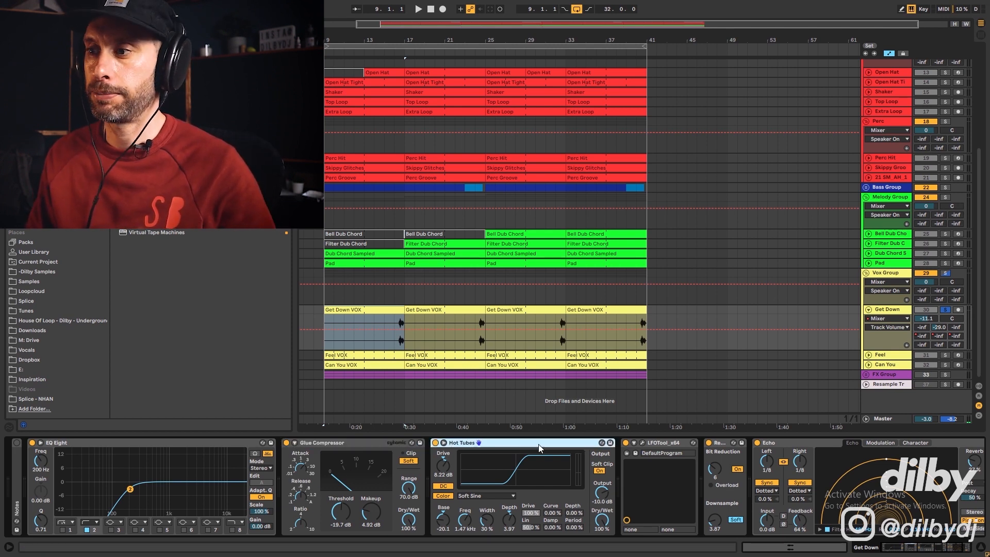
{"action": "left_click", "coordinate": [435, 442]}
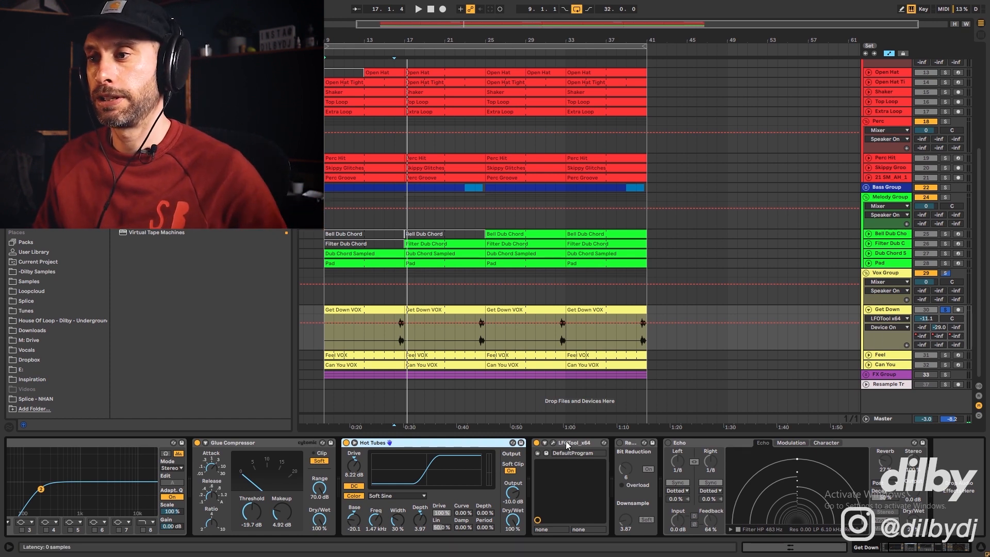
{"action": "key", "text": "space"}
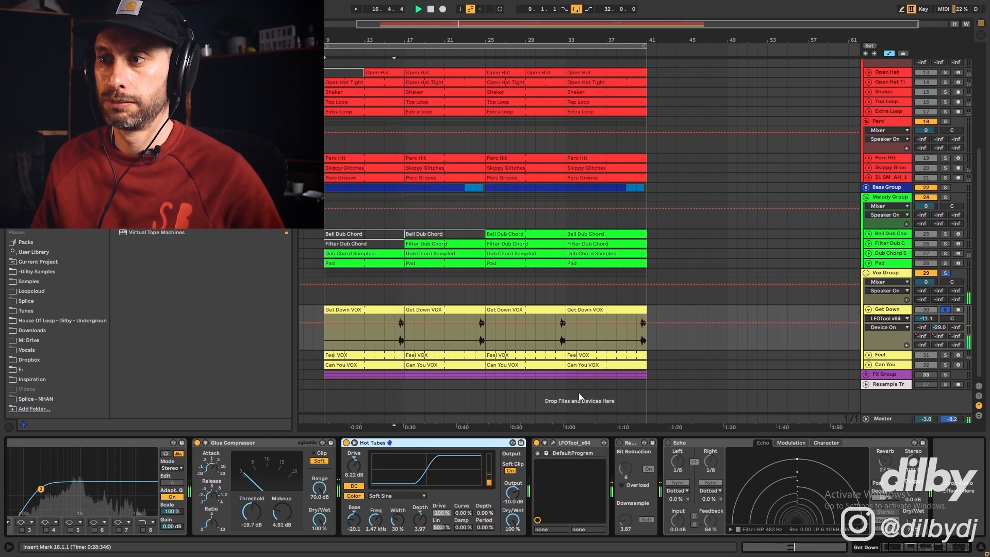
Switch on Redux and the Echo on the Get Down track, playing the vocal from bar 16 with each
{"action": "left_click", "coordinate": [620, 442]}
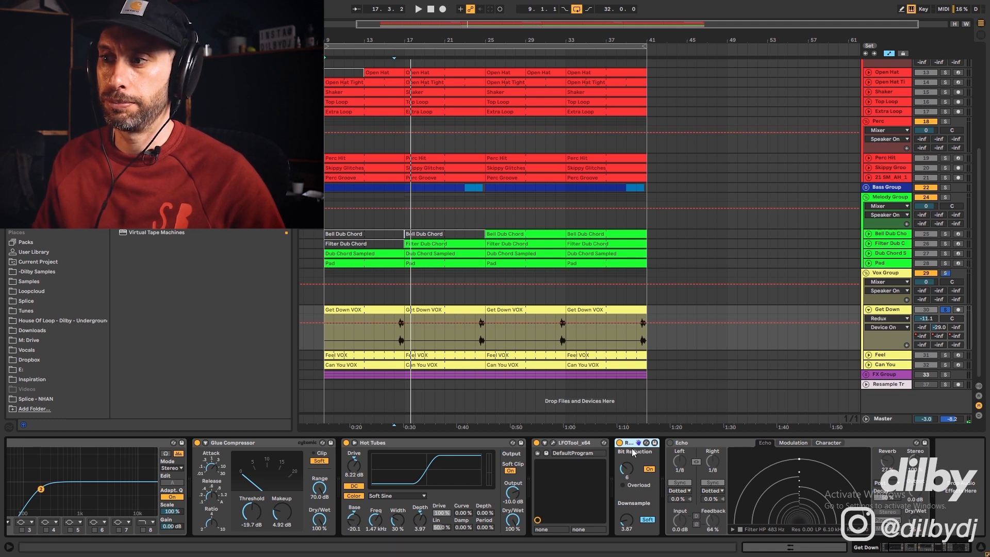
{"action": "key", "text": "space"}
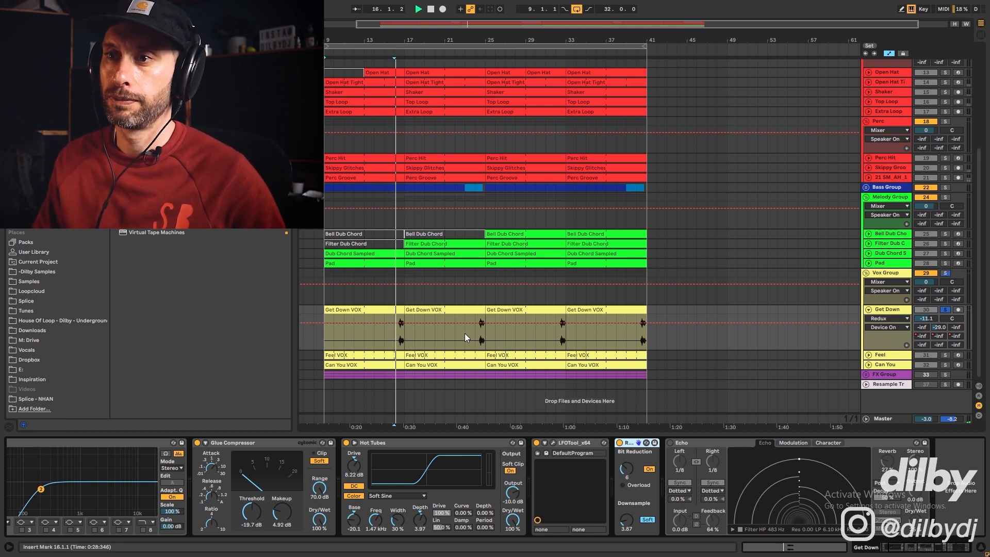
{"action": "key", "text": "space"}
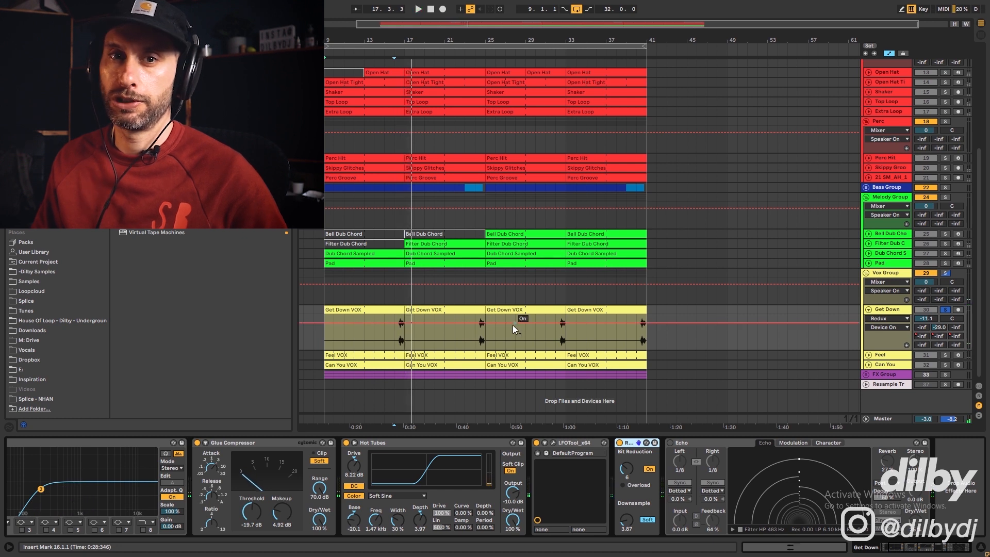
{"action": "left_click", "coordinate": [670, 443]}
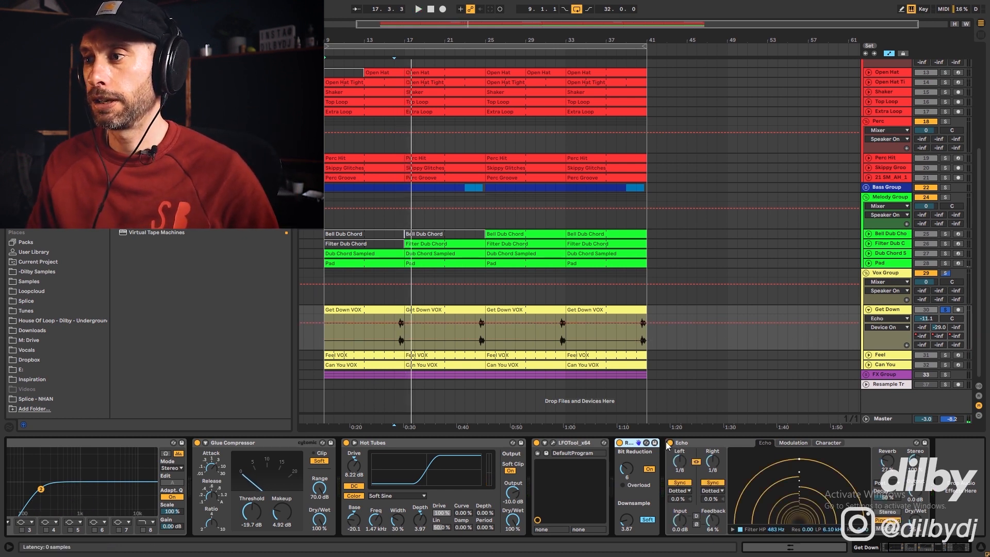
{"action": "key", "text": "space"}
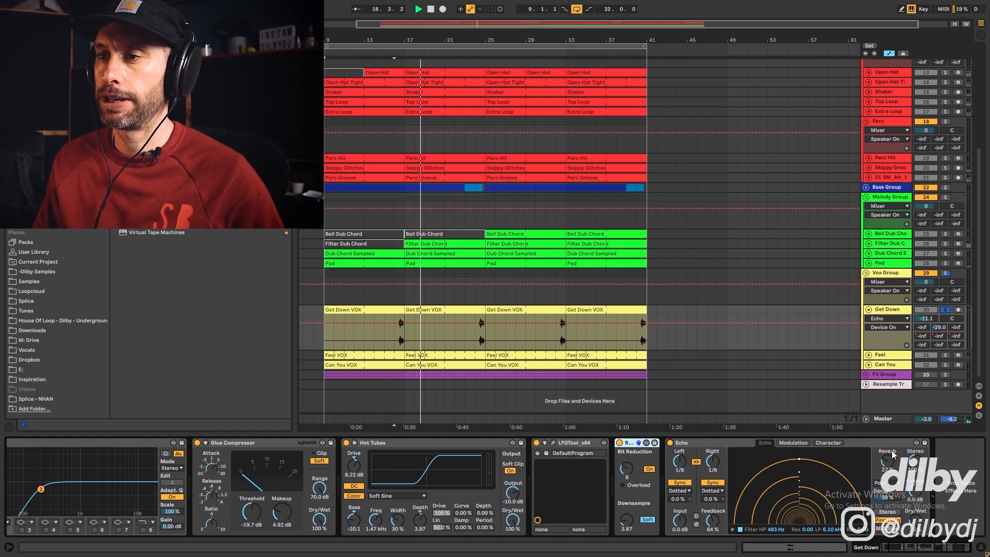
Unsolo the Get Down track and play its vocal in the full mix from bar 24
{"action": "left_click", "coordinate": [384, 335]}
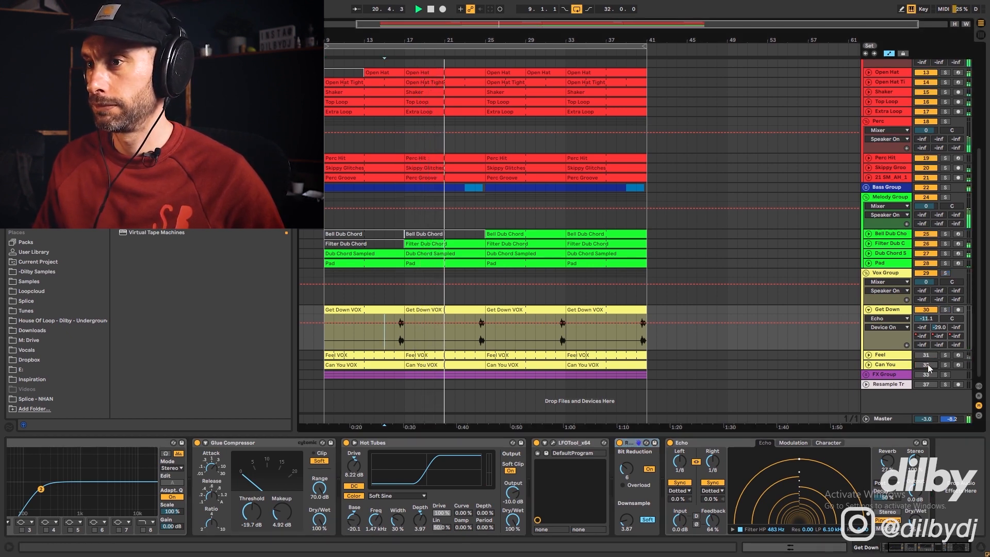
{"action": "left_click", "coordinate": [473, 334]}
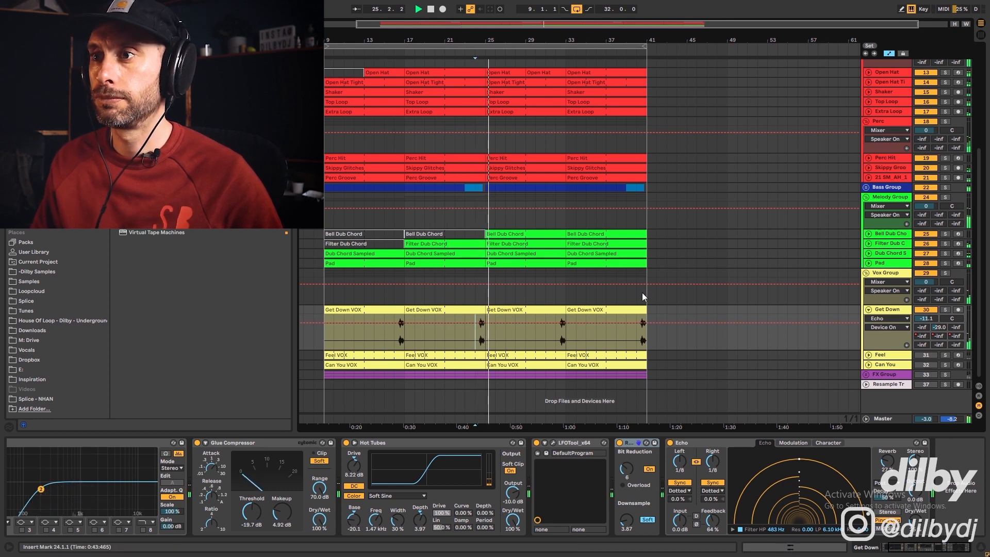
{"action": "key", "text": "space"}
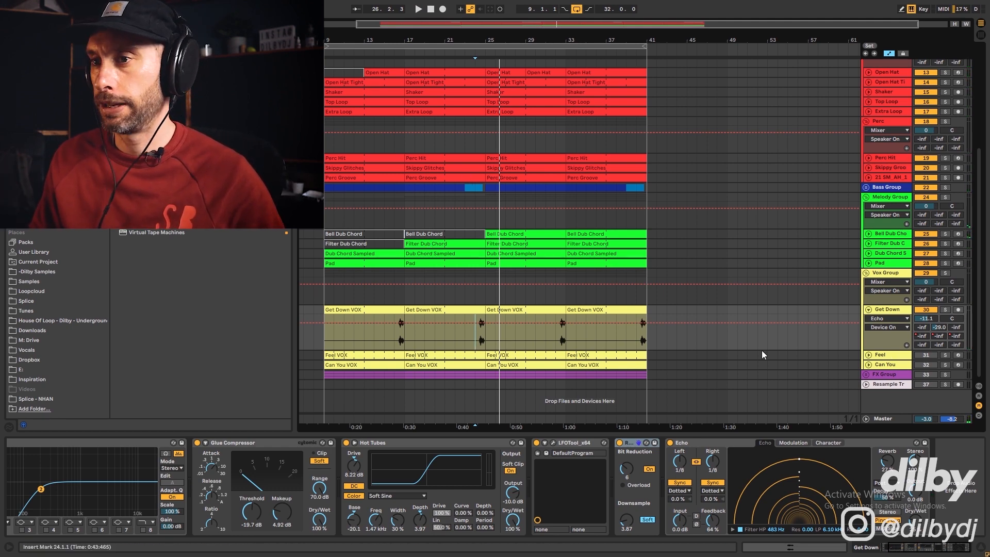
Open the Feel VOX and Can You VOX clips to examine their MIDI notes
{"action": "left_click", "coordinate": [374, 353]}
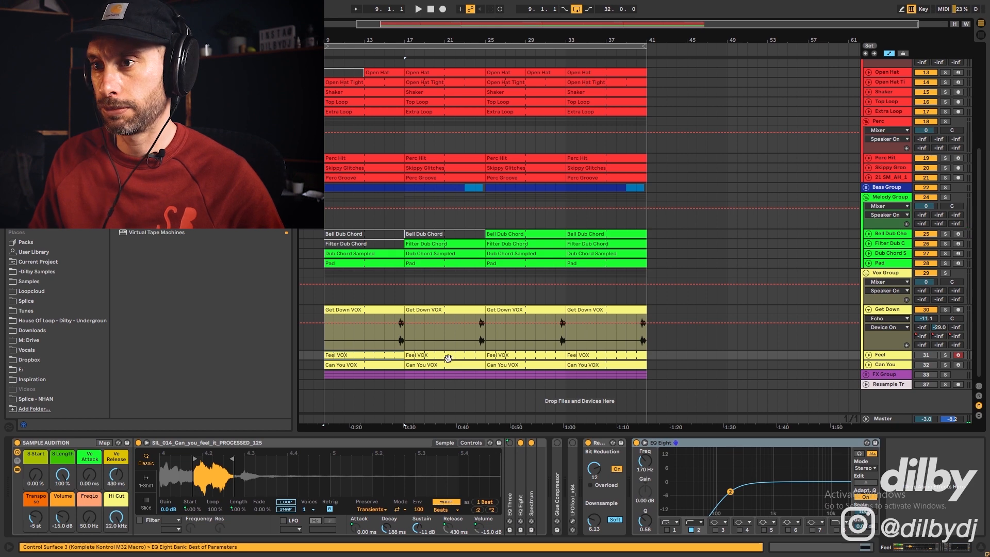
{"action": "double_click", "coordinate": [390, 356]}
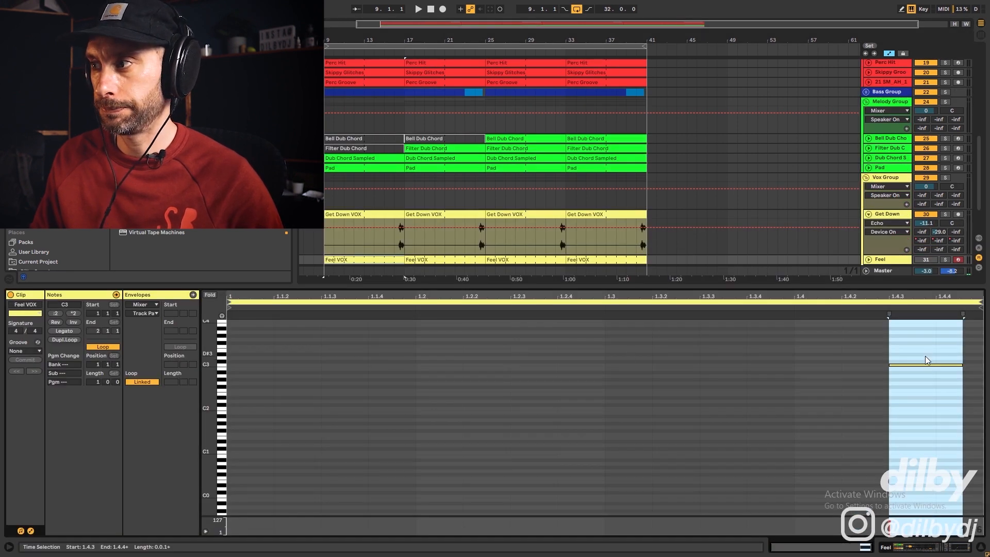
{"action": "scroll", "coordinate": [883, 249], "scroll_direction": "down", "scroll_amount": 3}
{"action": "left_click", "coordinate": [882, 239]}
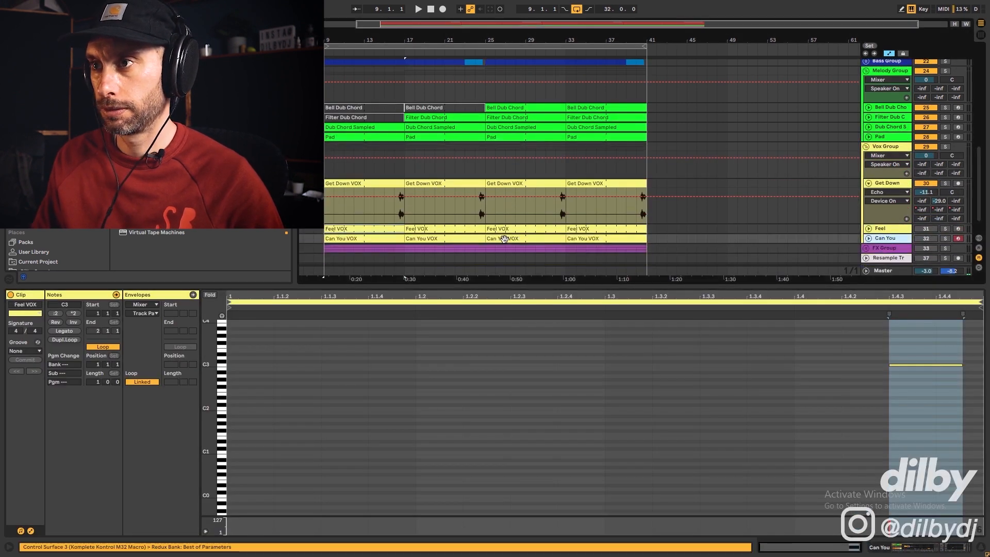
{"action": "left_click", "coordinate": [367, 238]}
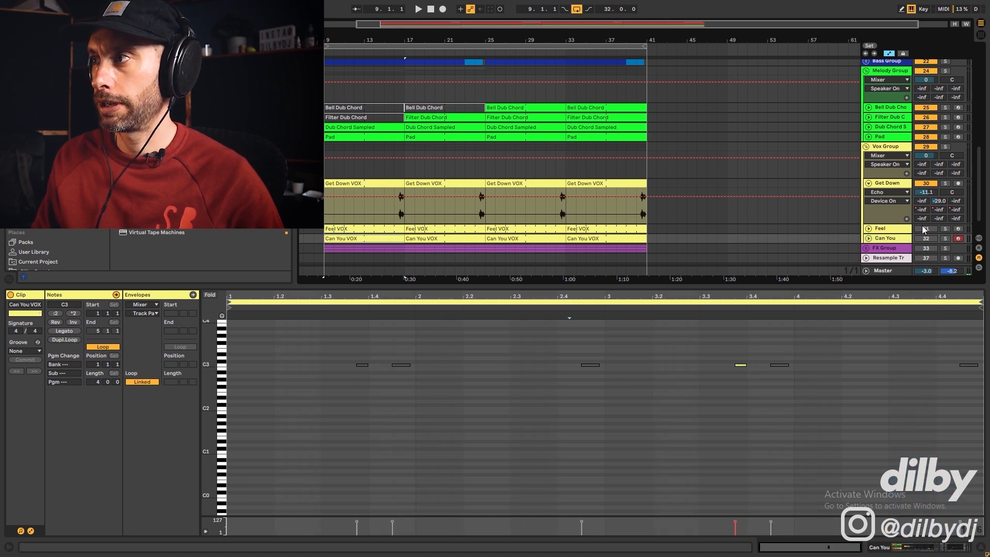
Return to the Feel track's devices and reveal its Simpler vocal sample in the browser
{"action": "left_click", "coordinate": [888, 230]}
{"action": "right_click", "coordinate": [225, 475]}
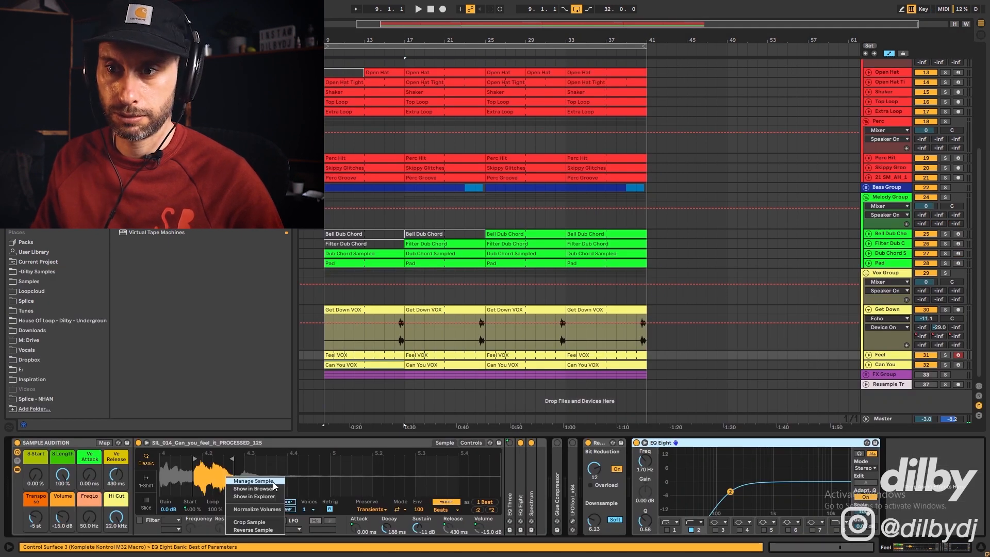
{"action": "left_click", "coordinate": [252, 488]}
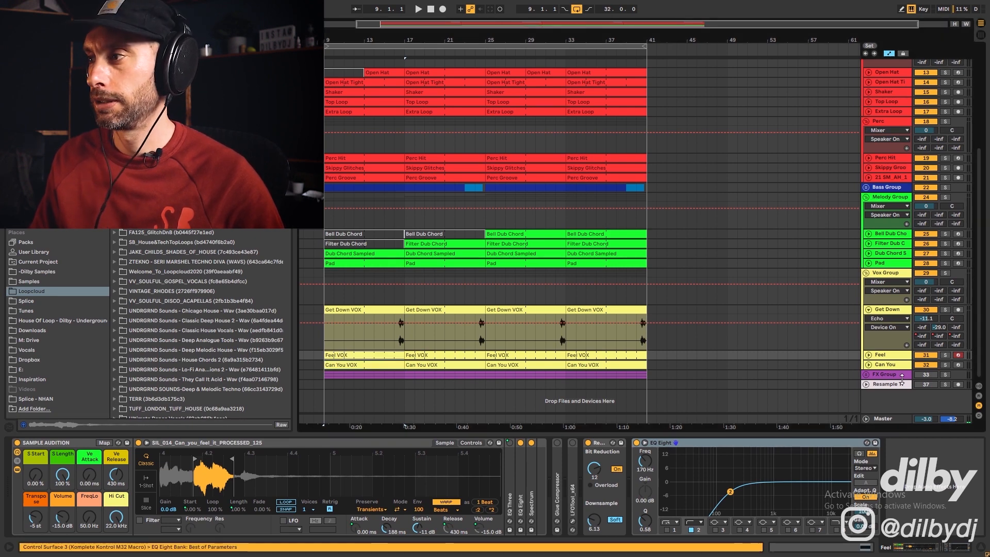
Solo the Feel vocal track and play it from bar 9
{"action": "left_click", "coordinate": [945, 356]}
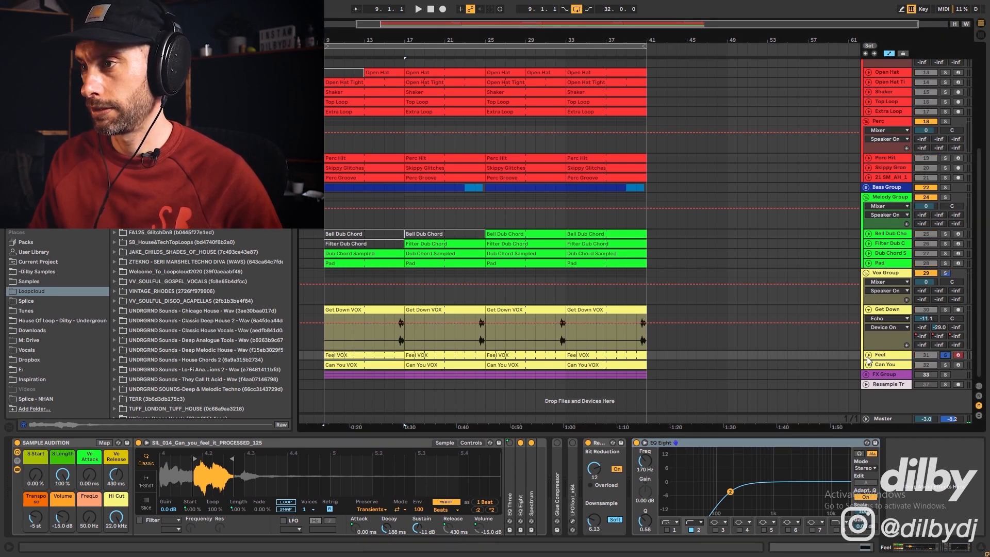
{"action": "key", "text": "space"}
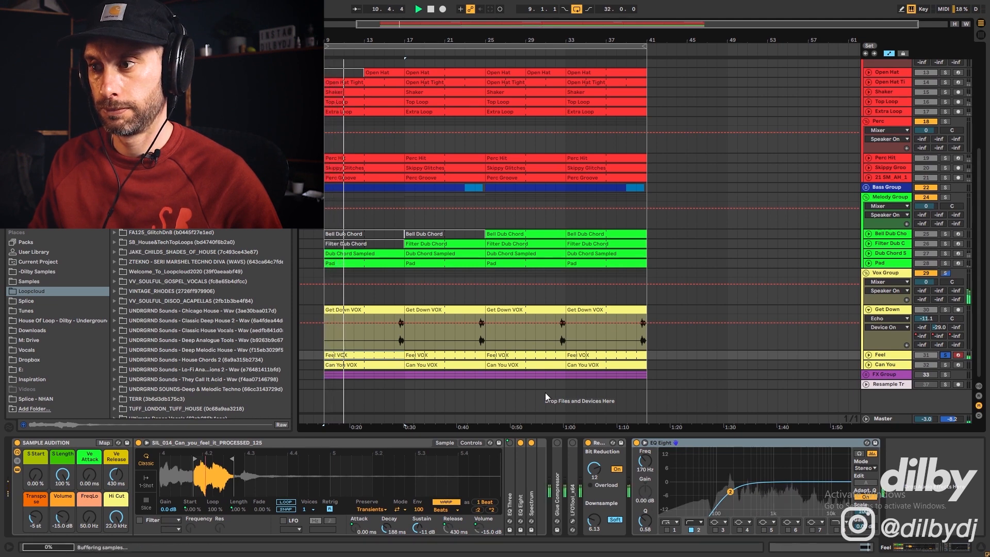
Unfold the unsoloed Feel track, play its vocal in the full mix from bar 9, and return to its devices
{"action": "key", "text": "space"}
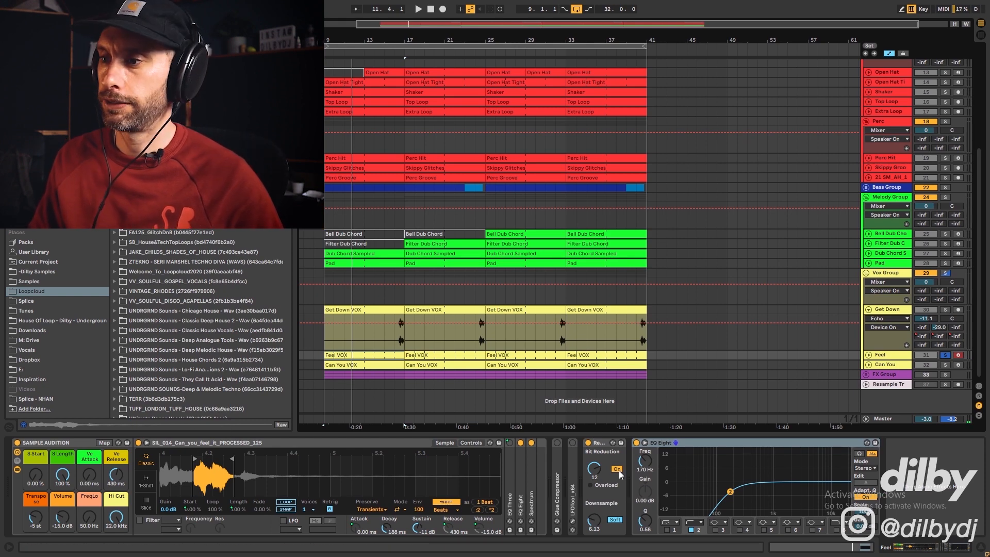
{"action": "left_click", "coordinate": [868, 355]}
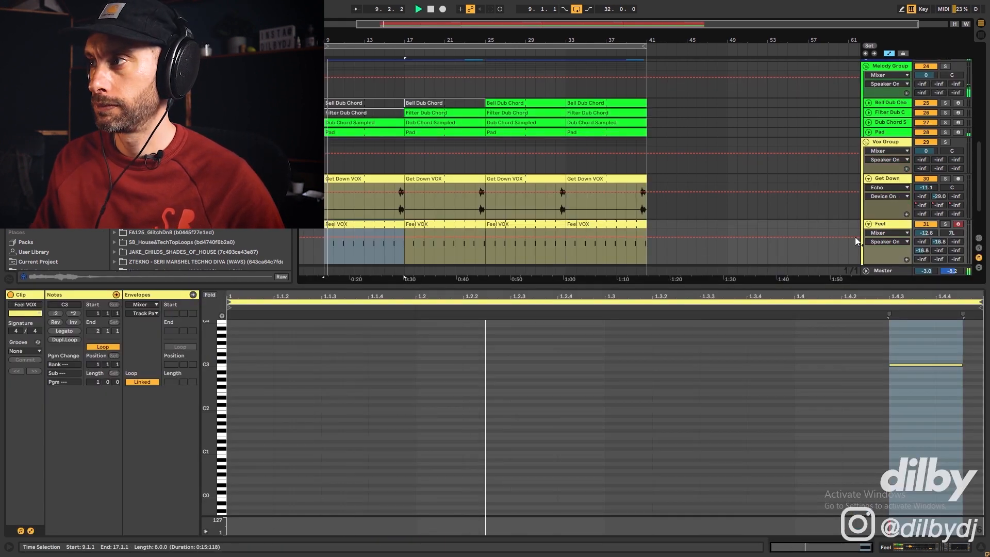
{"action": "scroll", "coordinate": [860, 240], "scroll_direction": "down", "scroll_amount": 1}
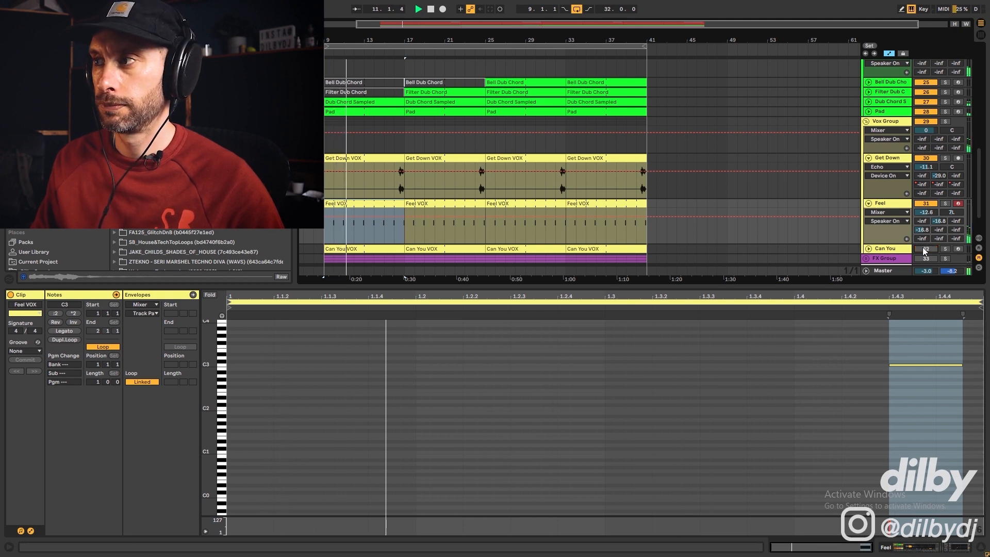
{"action": "left_click", "coordinate": [892, 206]}
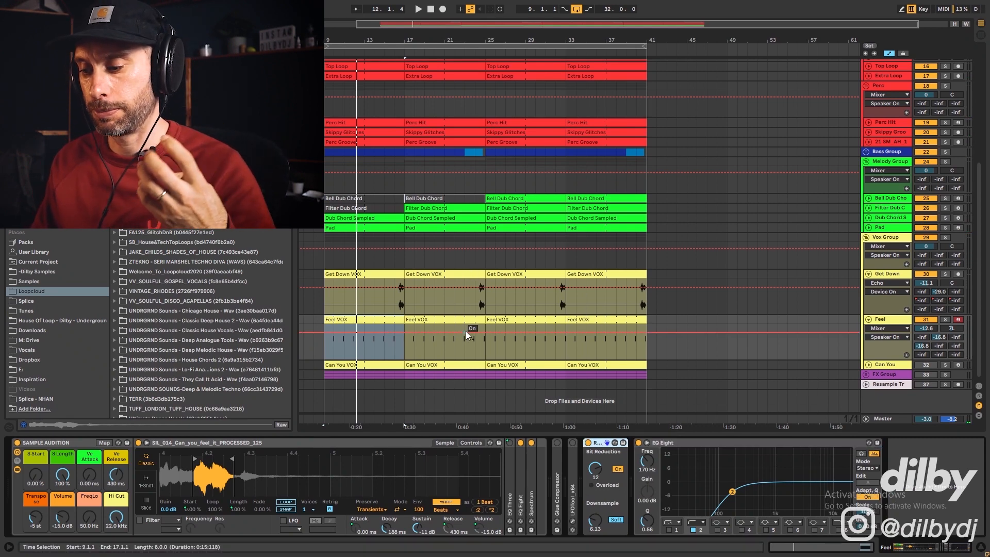
Unfold the Can You track, solo it and play its vocal from bar 15
{"action": "left_click", "coordinate": [885, 366]}
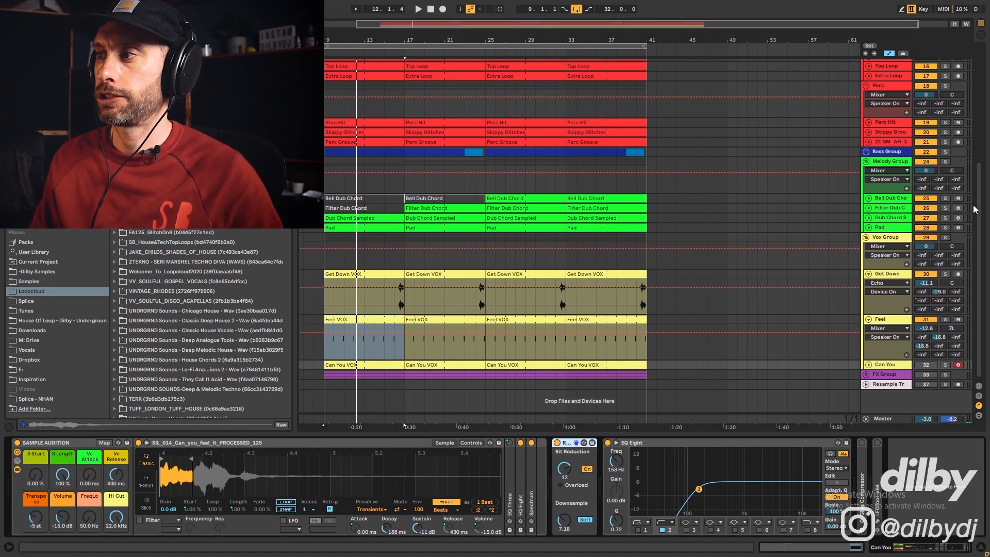
{"action": "left_click", "coordinate": [868, 364]}
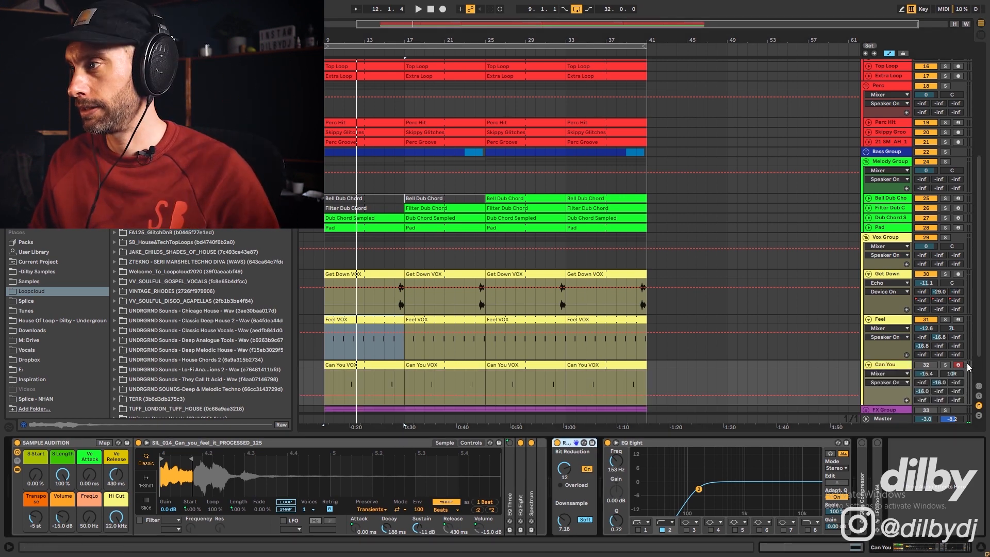
{"action": "left_click", "coordinate": [383, 392]}
{"action": "key", "text": "space"}
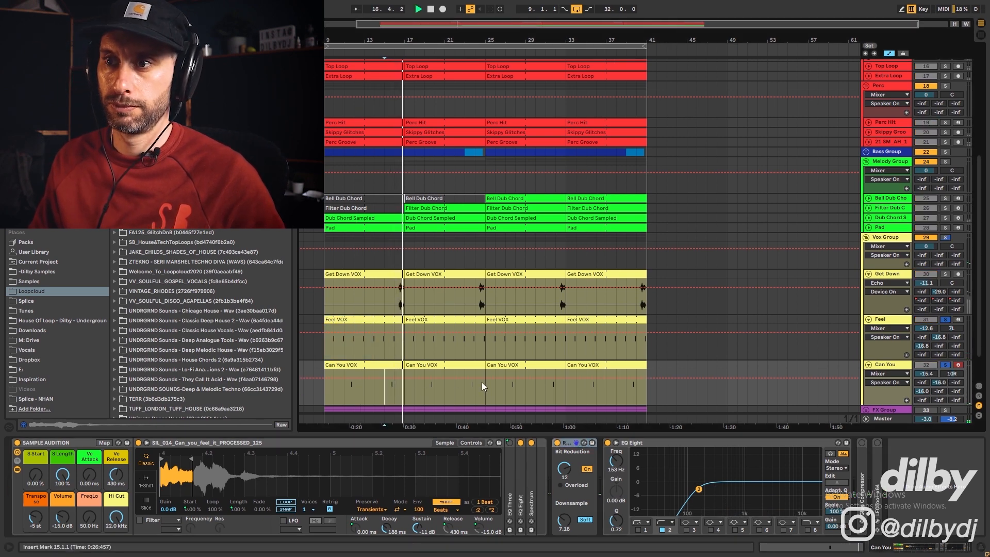
Unsolo the Can You track and listen to its vocal in the full mix before stopping playback
{"action": "left_click", "coordinate": [944, 320]}
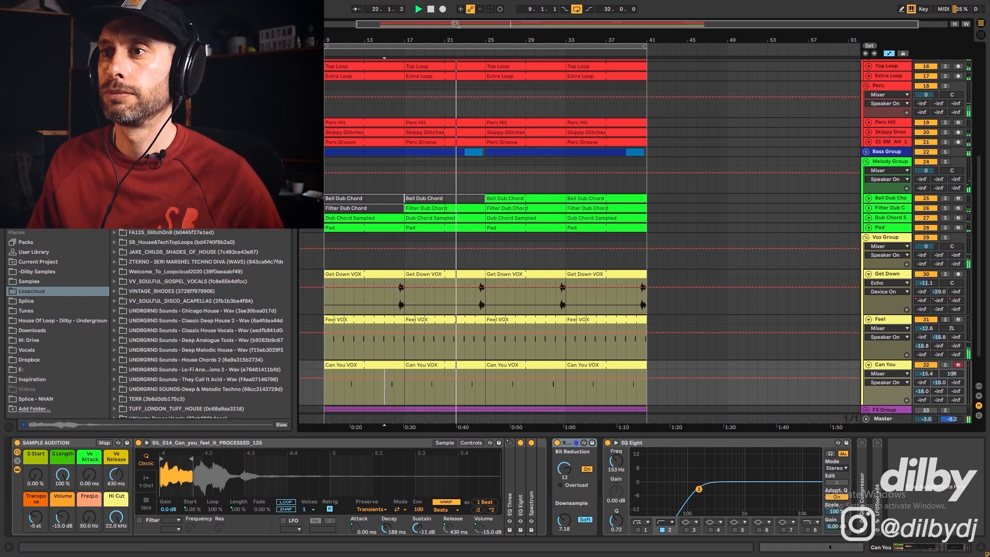
{"action": "left_click_drag", "start_coordinate": [455, 25], "coordinate": [484, 26]}
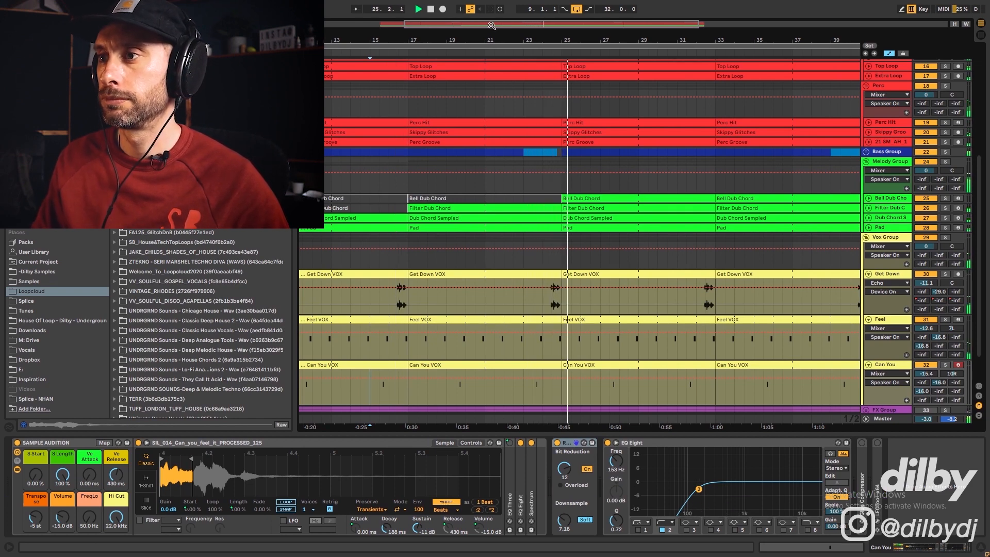
{"action": "key", "text": "space"}
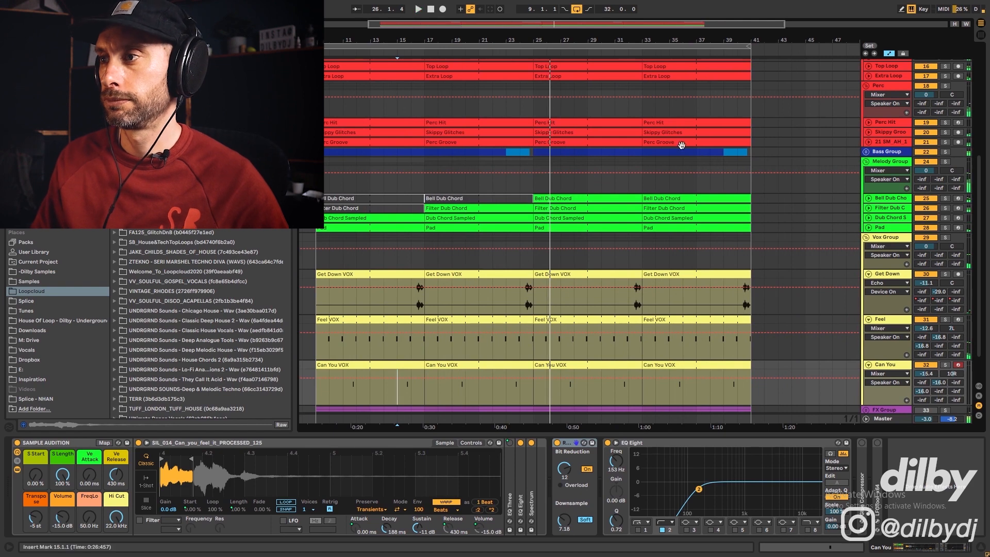
Collapse the Vox Group and expand the FX Group to show its tracks
{"action": "scroll", "coordinate": [846, 258], "scroll_direction": "down", "scroll_amount": 1}
{"action": "left_click", "coordinate": [866, 207]}
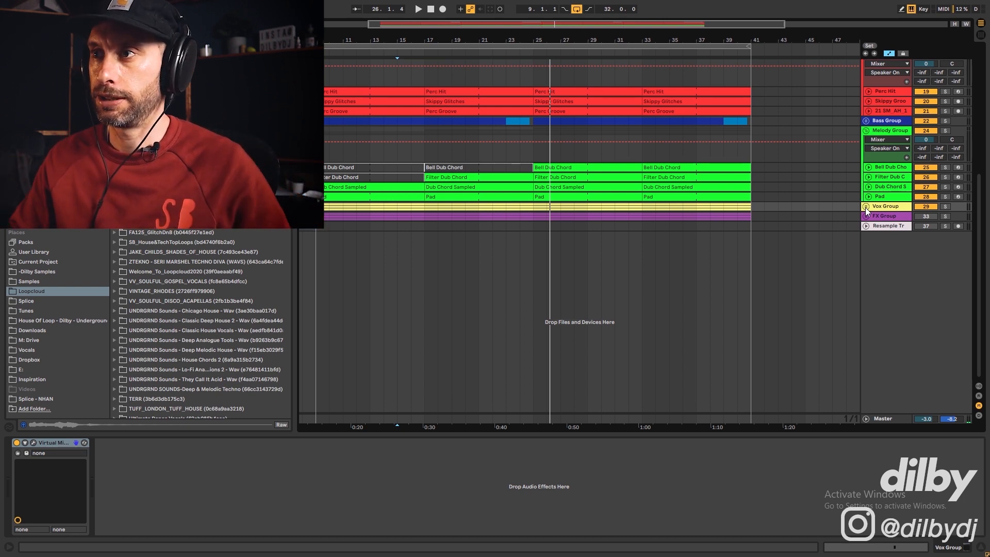
{"action": "left_click", "coordinate": [867, 216]}
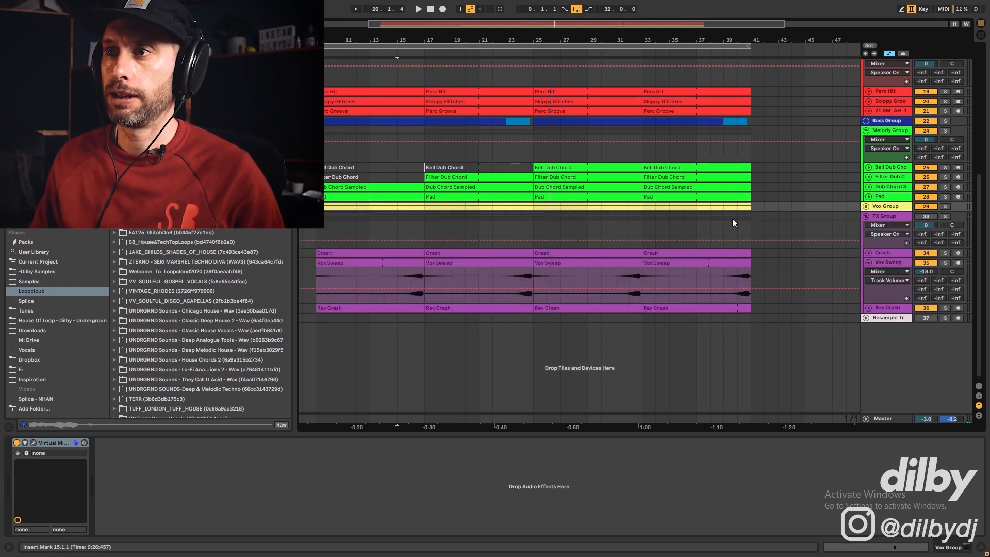
Solo the Vox Sweep track and play it from bar 23
{"action": "left_click", "coordinate": [504, 270]}
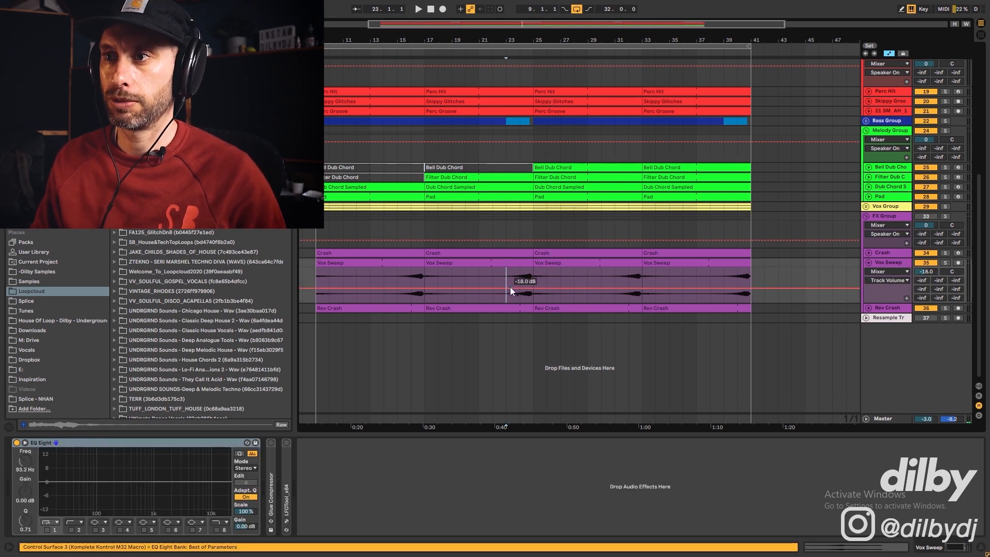
{"action": "left_click", "coordinate": [944, 262]}
{"action": "key", "text": "space"}
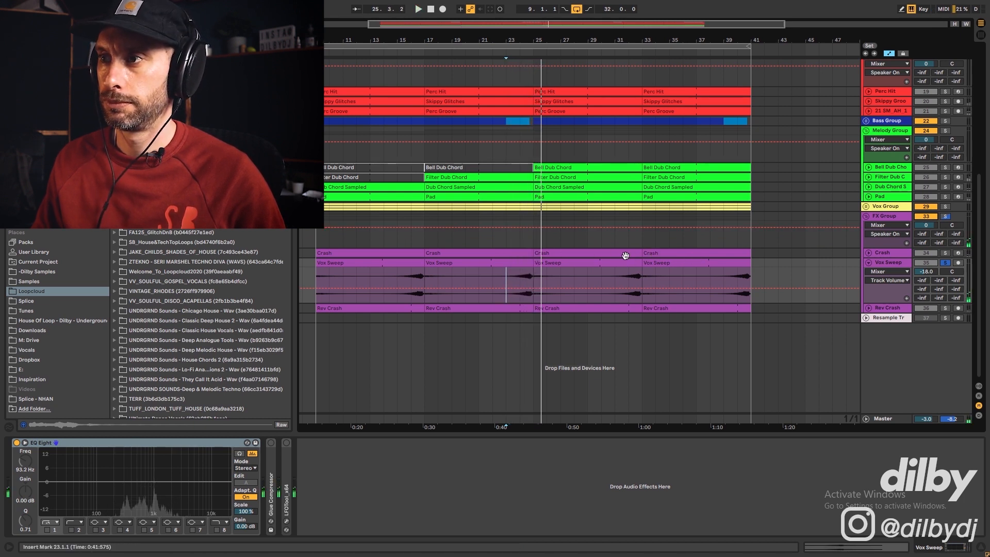
Open the Crash track's Simpler chain, then solo Crash together with Vox Sweep and play both from bar 24
{"action": "left_click", "coordinate": [611, 255]}
{"action": "left_click", "coordinate": [602, 252]}
{"action": "left_click", "coordinate": [957, 253]}
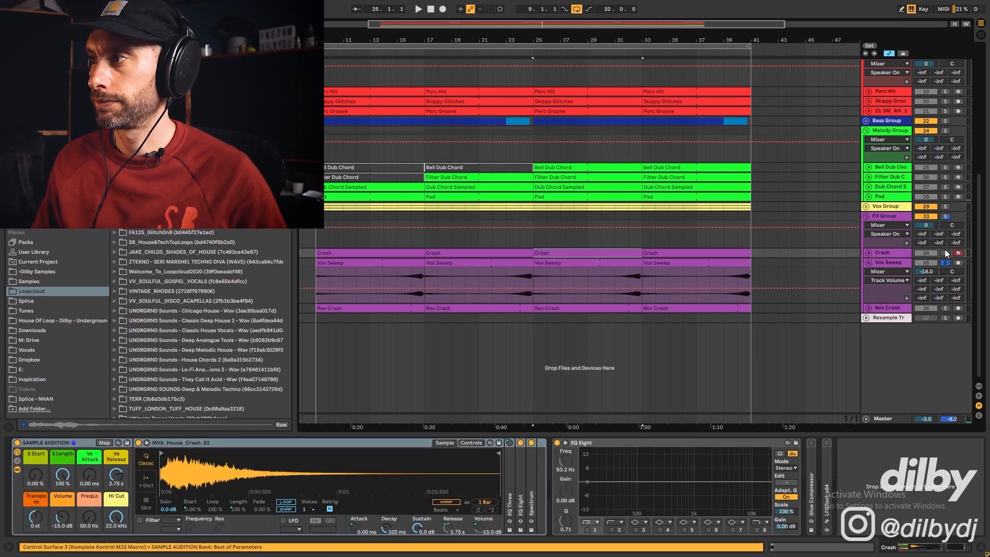
{"action": "left_click", "coordinate": [520, 237]}
{"action": "key", "text": "space"}
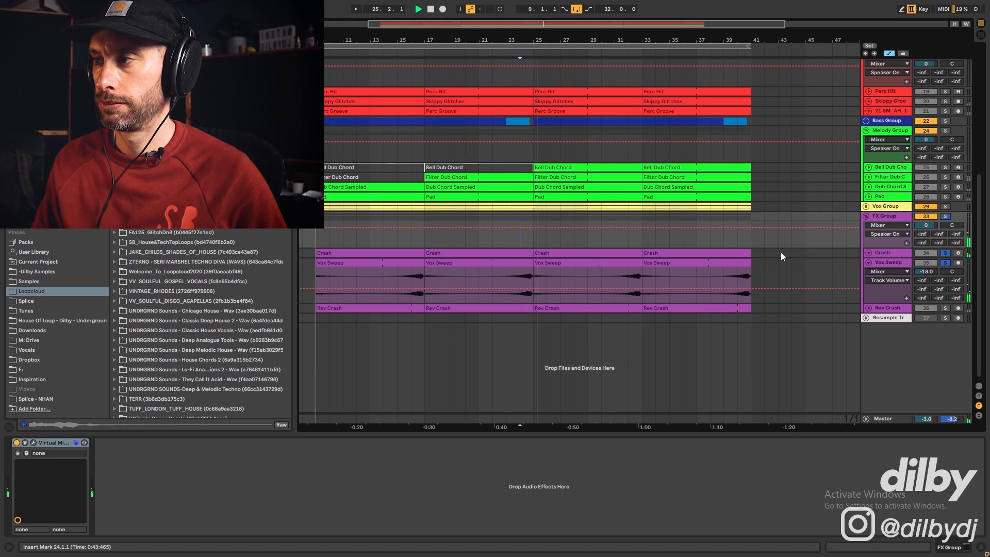
Unfold the Rev Crash track and solo it alongside Crash and Vox Sweep, playing them from bar 24
{"action": "left_click", "coordinate": [869, 308]}
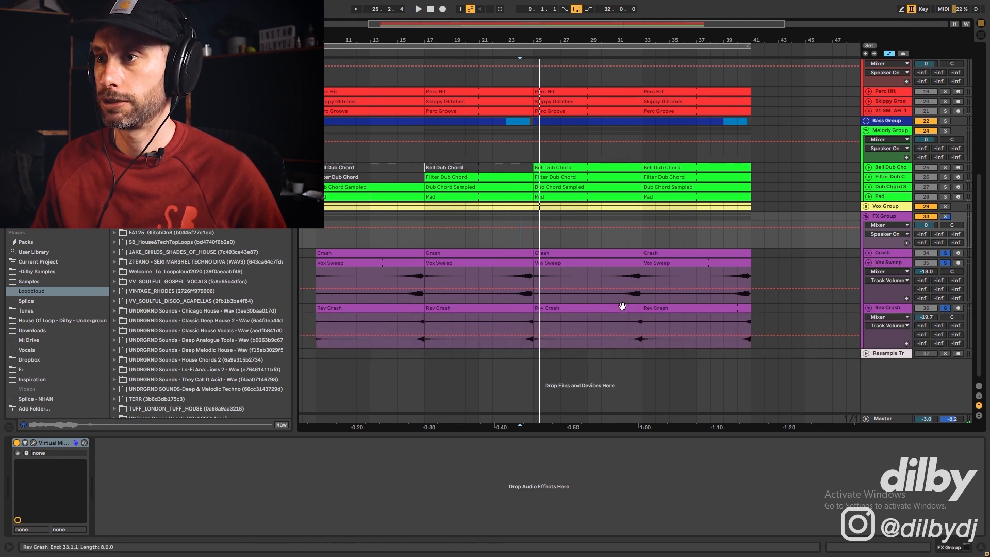
{"action": "key", "text": "space"}
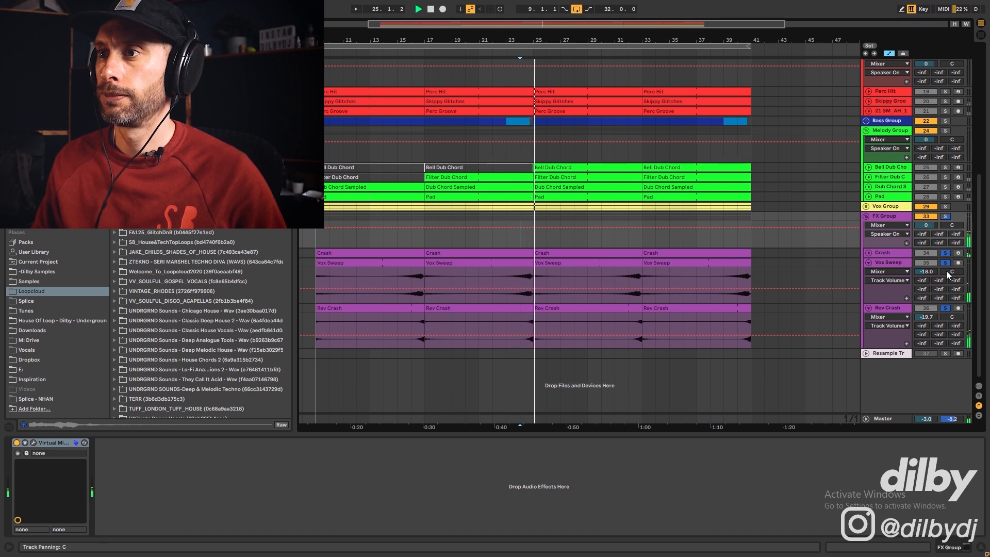
{"action": "key", "text": "space"}
{"action": "key", "text": "space"}
Unsolo the FX tracks to hear them in the full mix, and collapse all track groups
{"action": "left_click", "coordinate": [946, 253]}
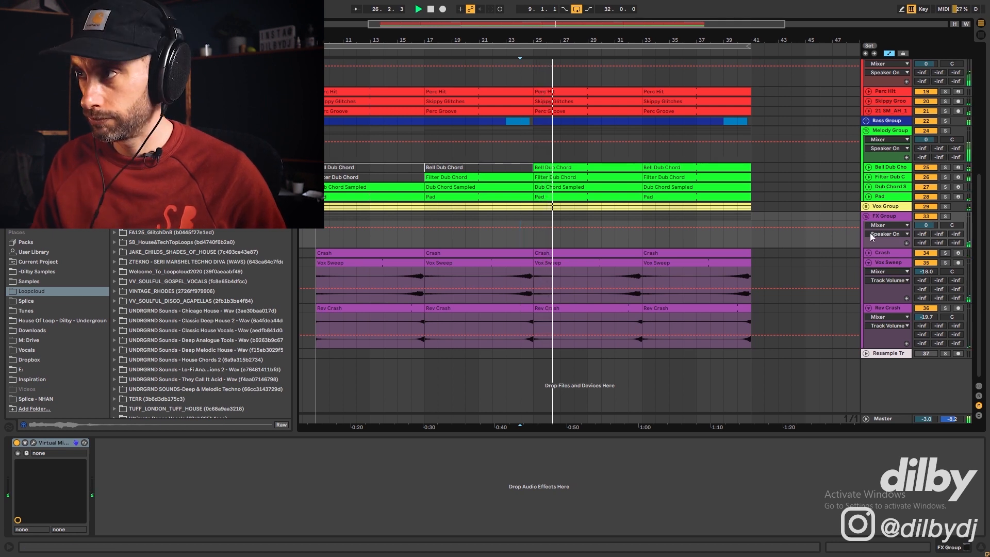
{"action": "left_click", "coordinate": [868, 264], "text": "alt"}
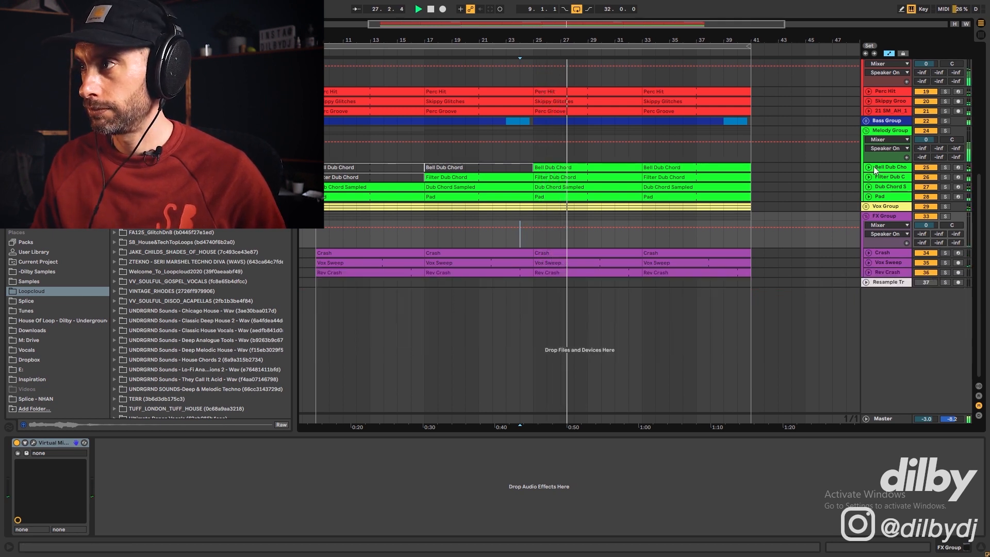
{"action": "left_click", "coordinate": [865, 130], "text": "alt"}
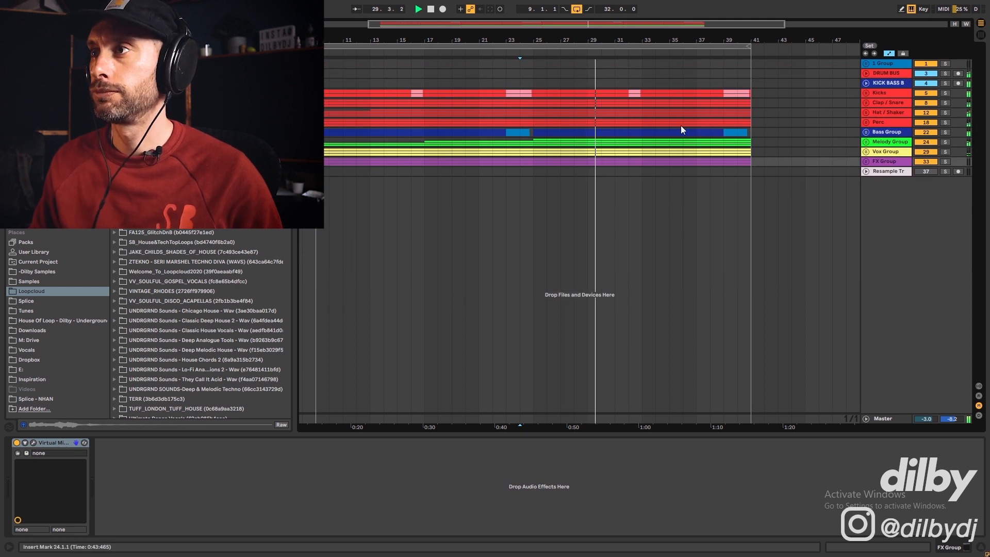
Expand the Bass Group, unfold its Bass track and re-enable the overridden automation
{"action": "left_click", "coordinate": [866, 132]}
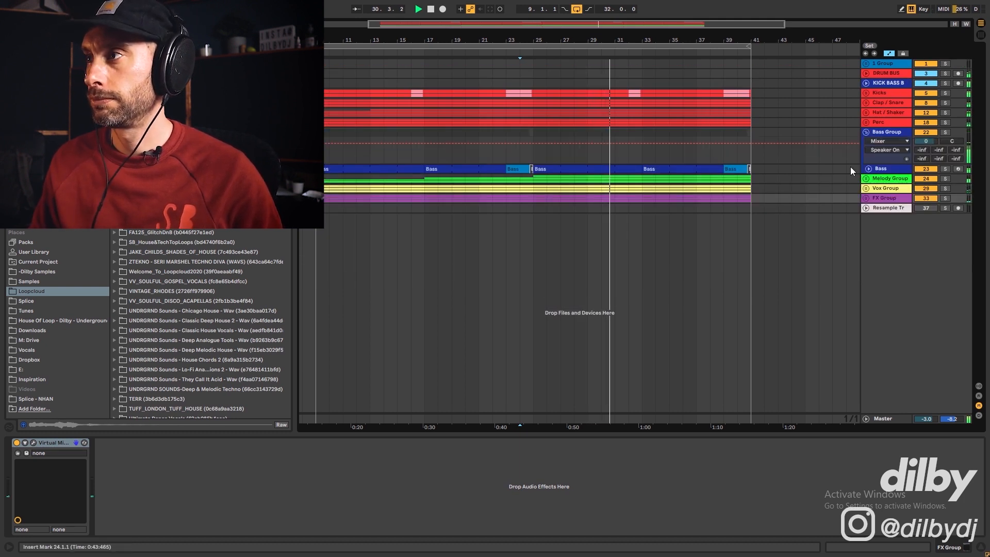
{"action": "left_click", "coordinate": [867, 169]}
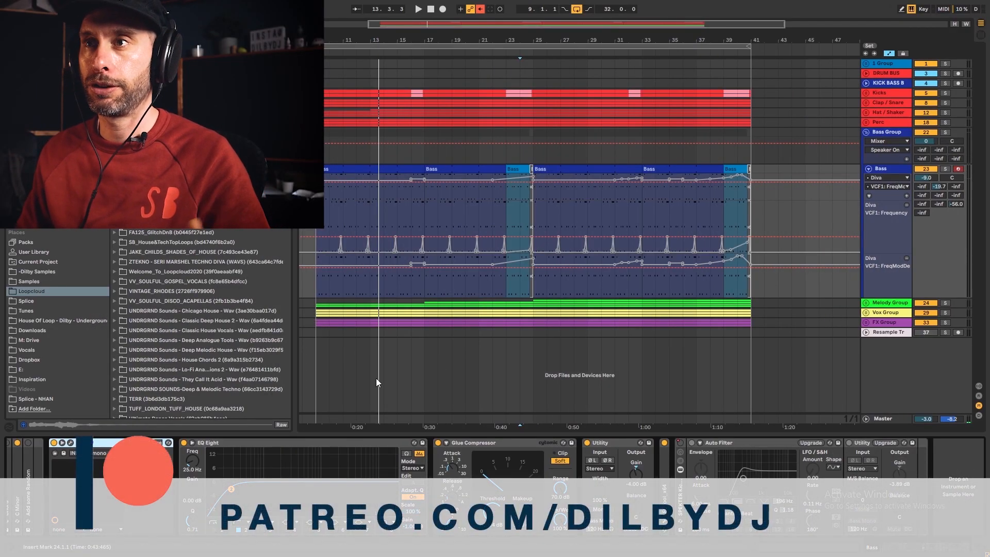
{"action": "left_click", "coordinate": [479, 10]}
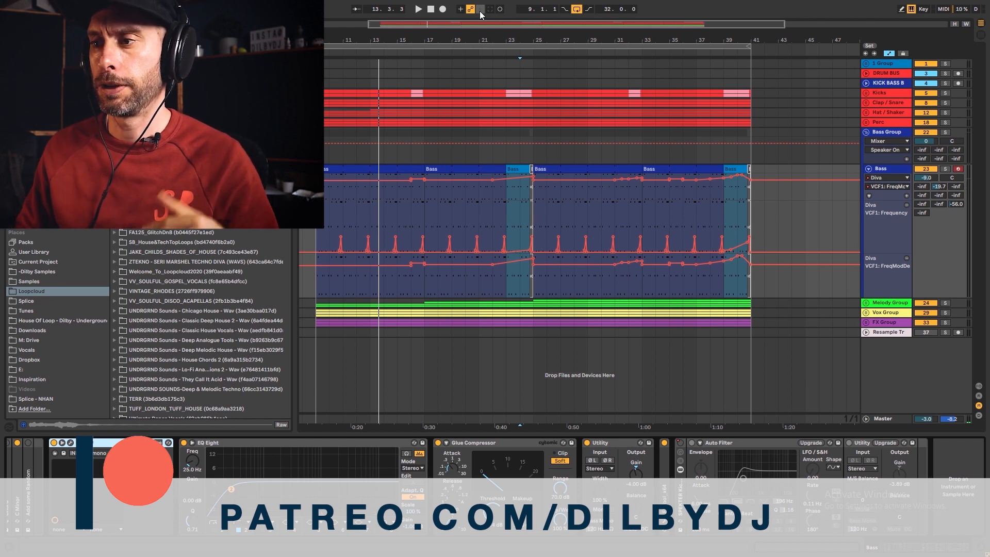
Select bar 31 in the Bass track's Diva VCF1 frequency modulation automation lane and examine the track's device chain
{"action": "left_click", "coordinate": [613, 286]}
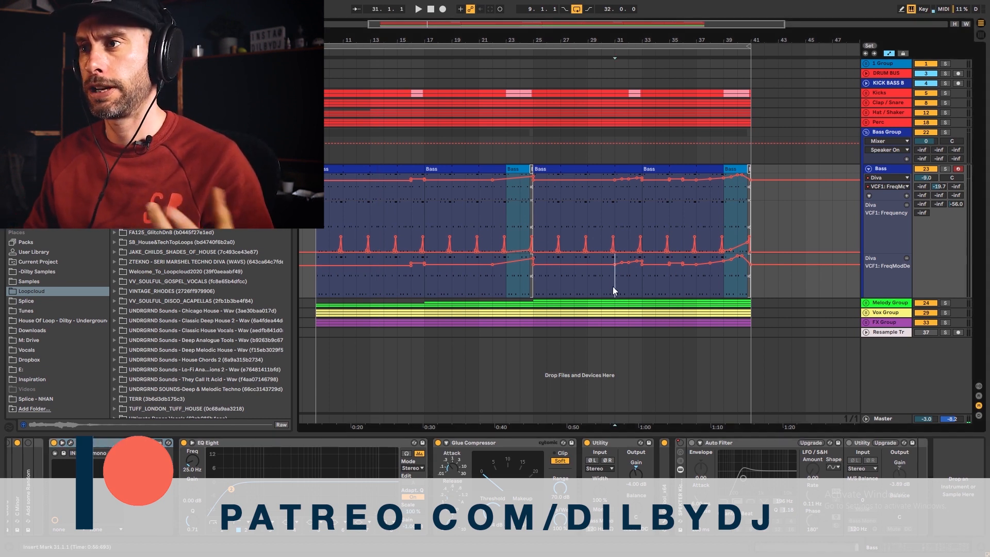
{"action": "left_click", "coordinate": [886, 169]}
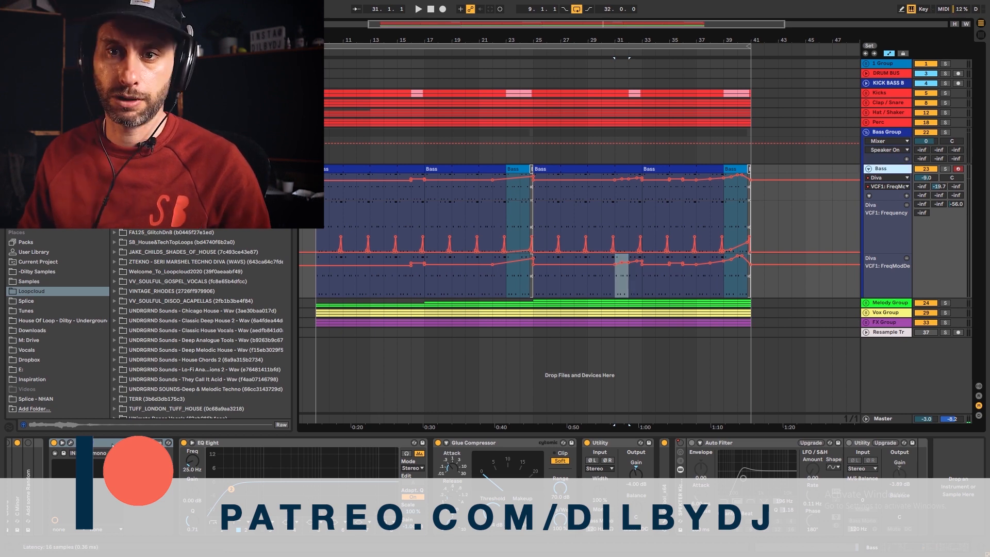
{"action": "left_click", "coordinate": [103, 444]}
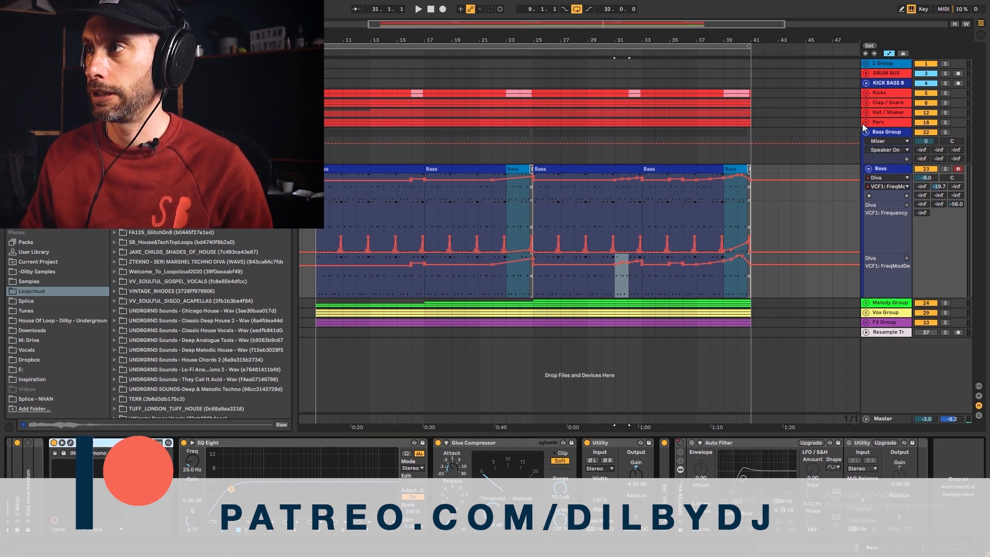
Expand the Perc group and inspect the effect chains of the Perc Groove and Skippy Groove tracks
{"action": "left_click", "coordinate": [866, 122]}
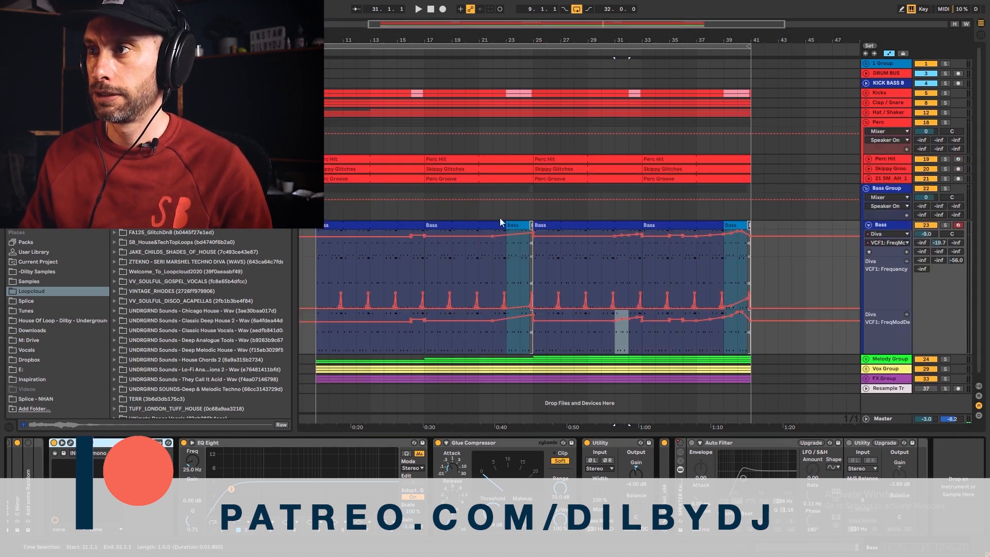
{"action": "left_click", "coordinate": [537, 181]}
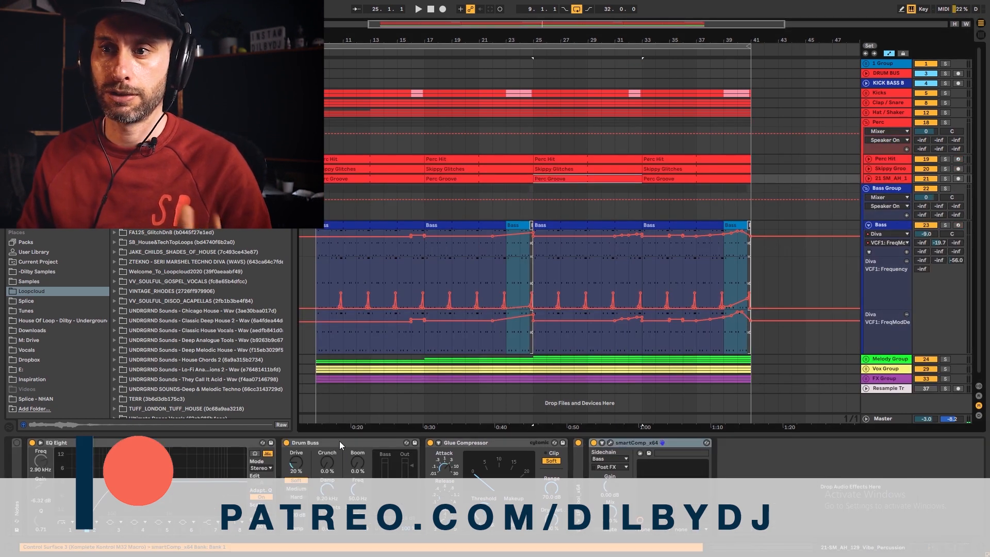
{"action": "left_click", "coordinate": [889, 168]}
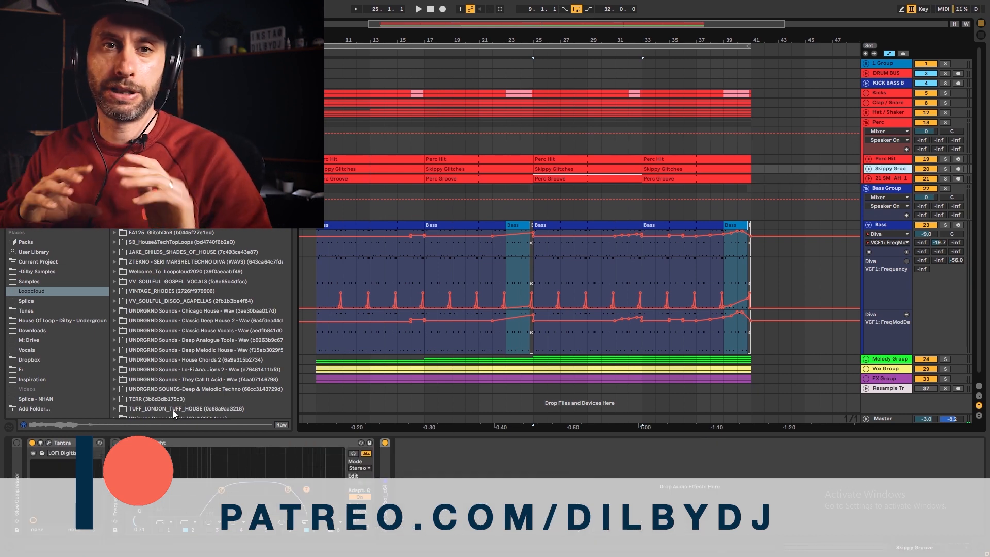